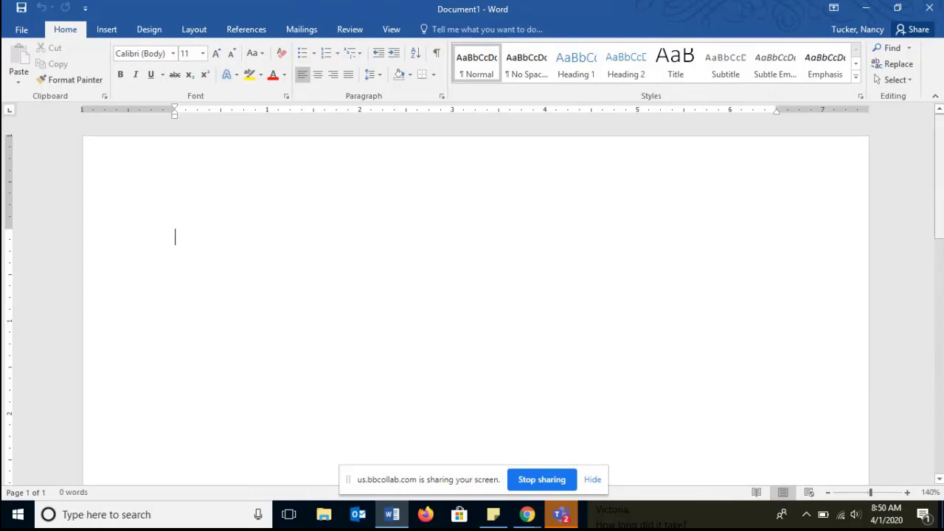
- Type a centered References heading and left-align the new line below it
{"action": "left_click", "coordinate": [318, 75]}
{"action": "type", "text": "References"}
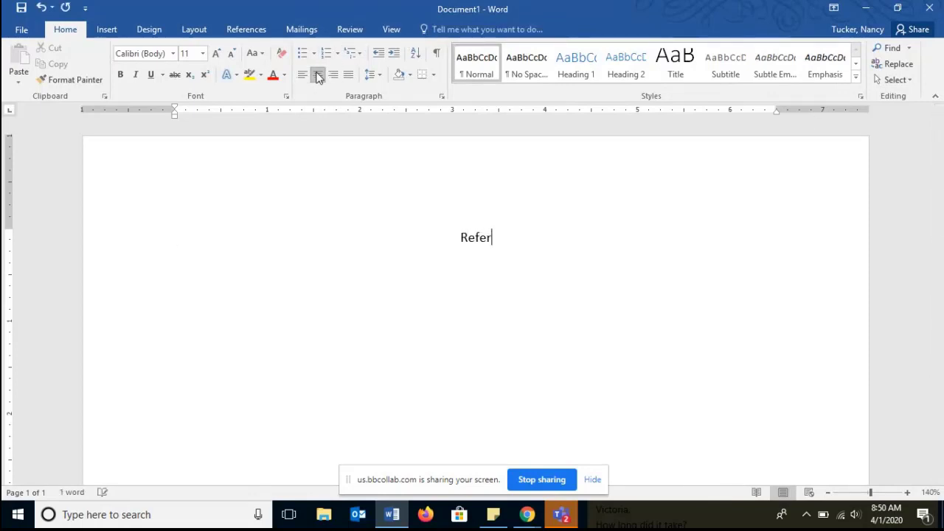
{"action": "key", "text": "Return"}
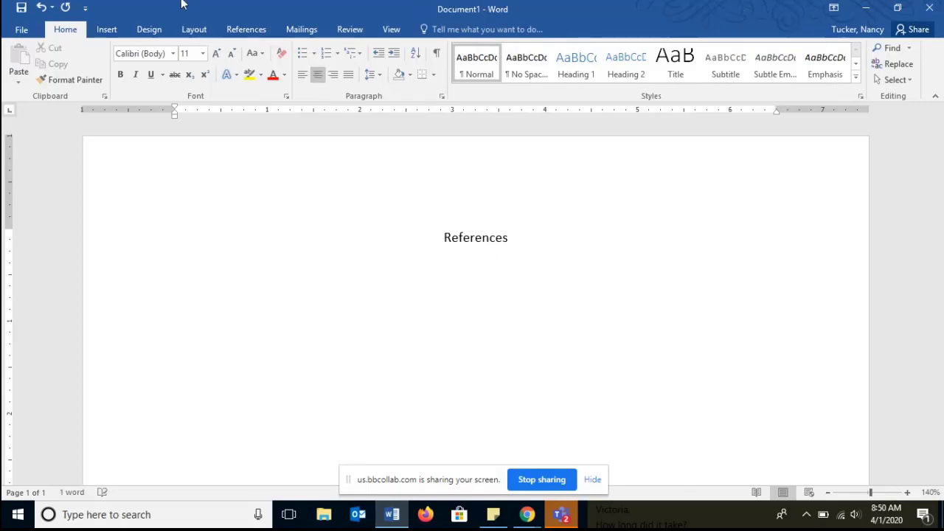
{"action": "left_click", "coordinate": [302, 77]}
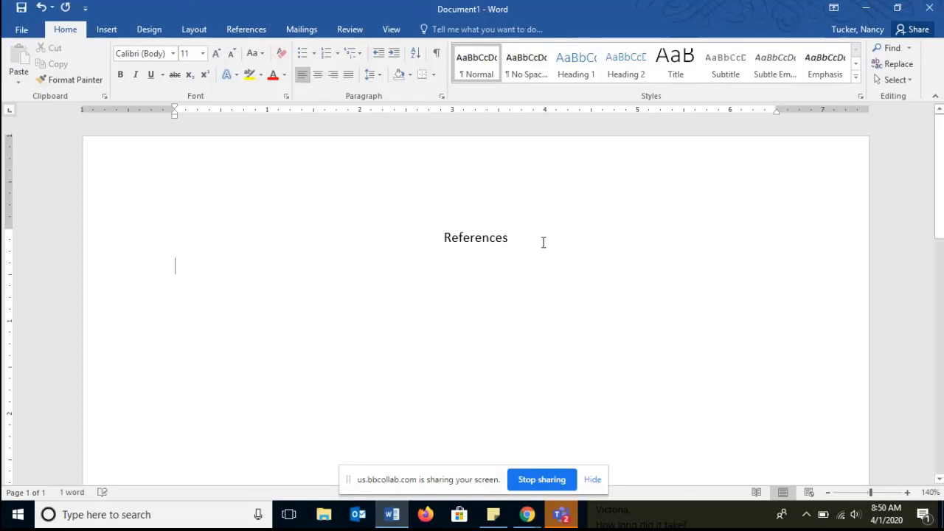
- Bold the References heading
{"action": "left_click_drag", "start_coordinate": [513, 240], "coordinate": [453, 243]}
{"action": "triple_click", "coordinate": [453, 245]}
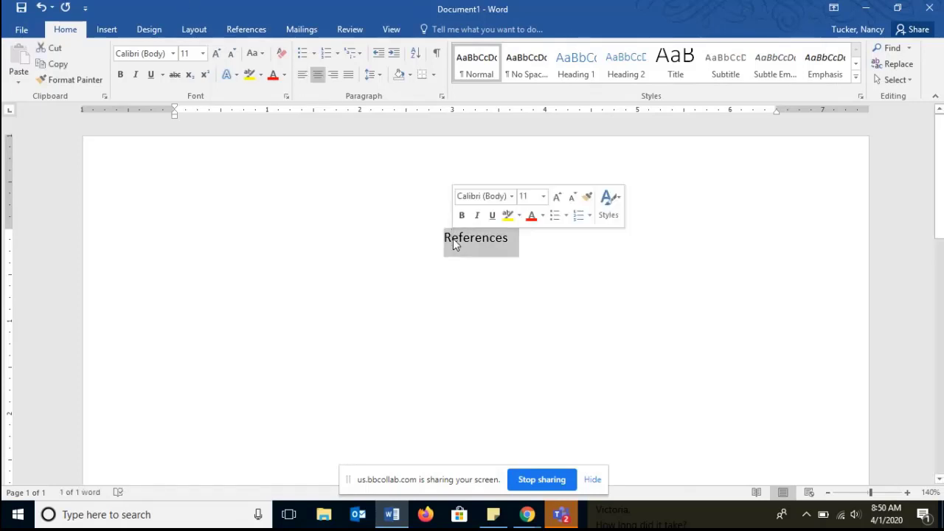
{"action": "key", "text": "ctrl+b"}
{"action": "left_click", "coordinate": [415, 282]}
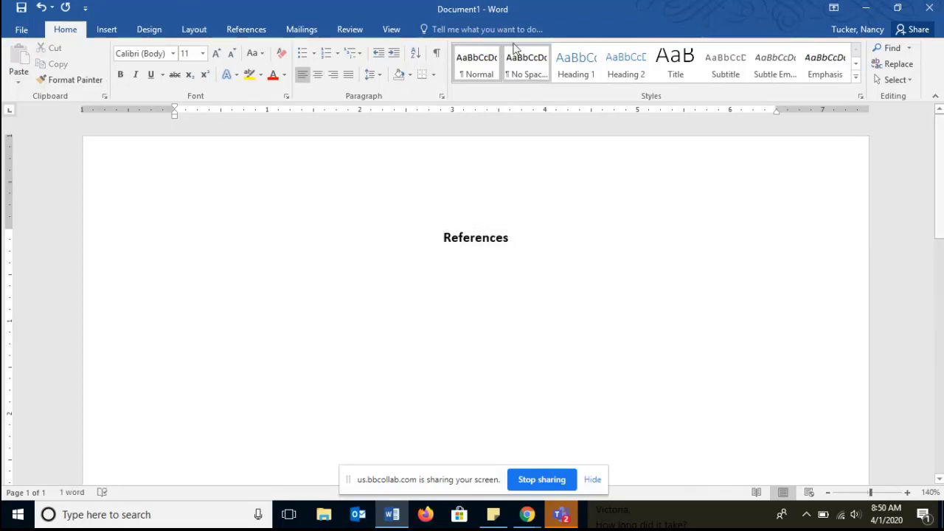
- Restore and resize the Word window so it sits below the browser's APA guide page
{"action": "double_click", "coordinate": [542, 9]}
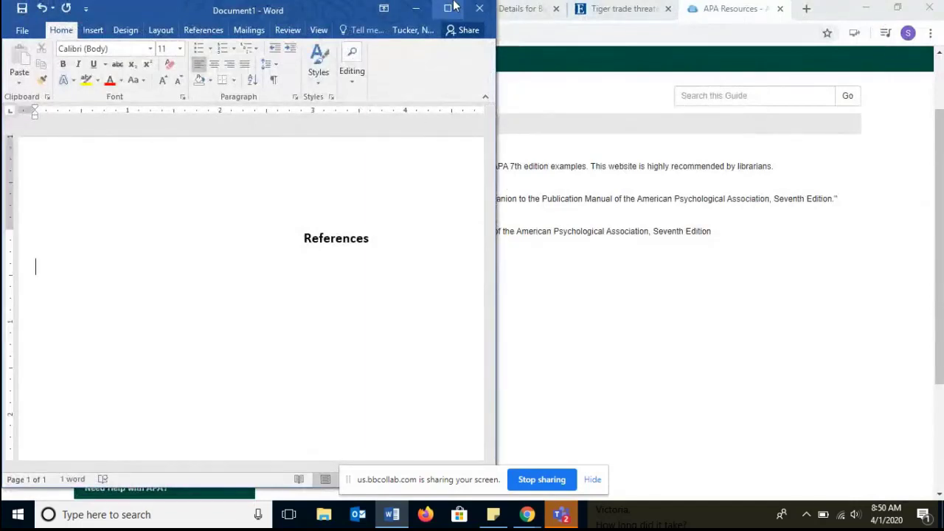
{"action": "left_click_drag", "start_coordinate": [447, 0], "coordinate": [448, 247]}
{"action": "left_click_drag", "start_coordinate": [499, 292], "coordinate": [877, 291]}
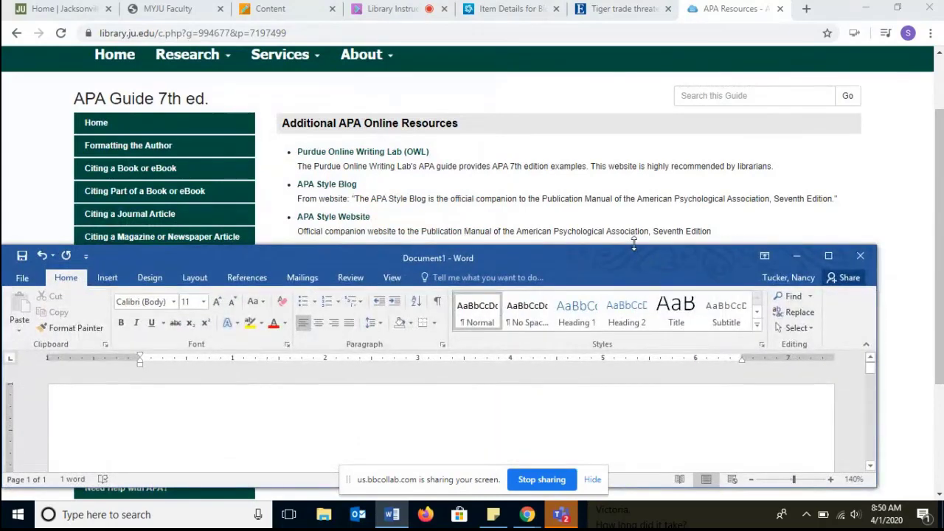
{"action": "left_click_drag", "start_coordinate": [634, 243], "coordinate": [639, 154]}
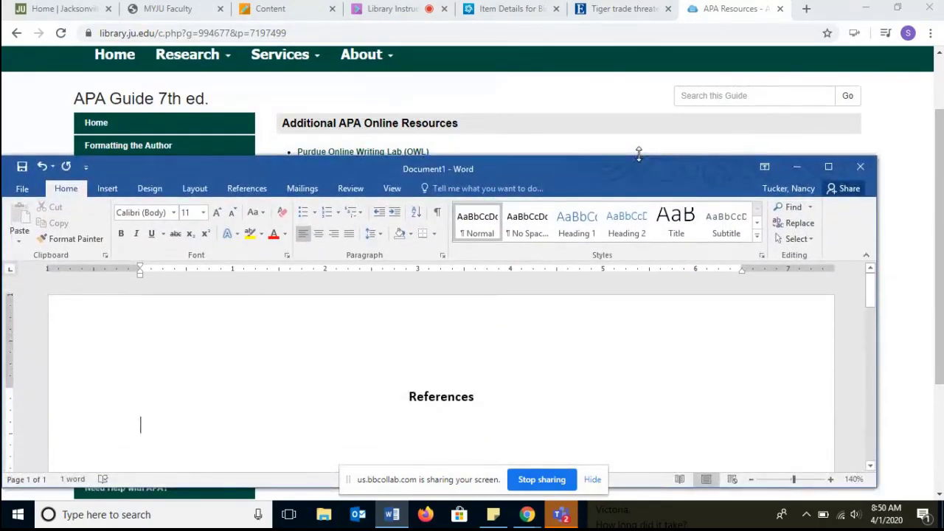
- Open the APA guide's Citing a Book or eBook page
{"action": "left_click", "coordinate": [511, 7]}
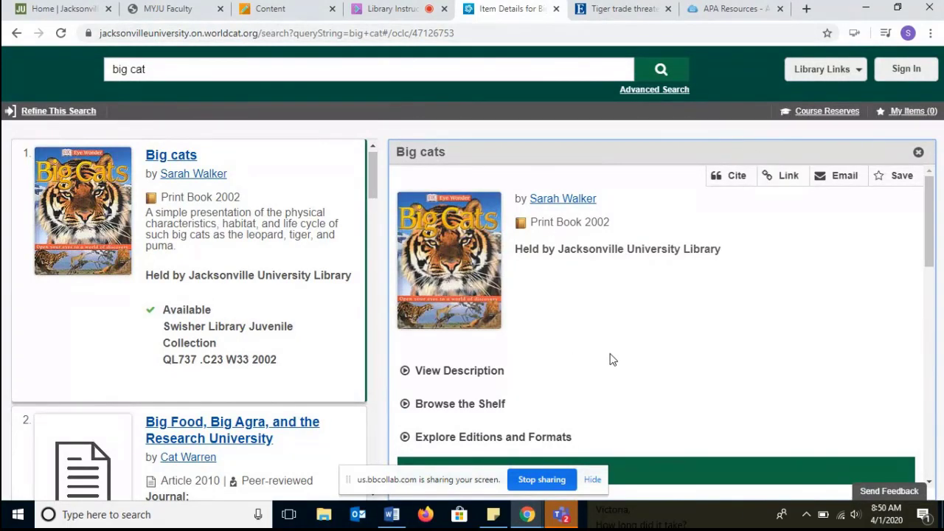
{"action": "left_click", "coordinate": [718, 7]}
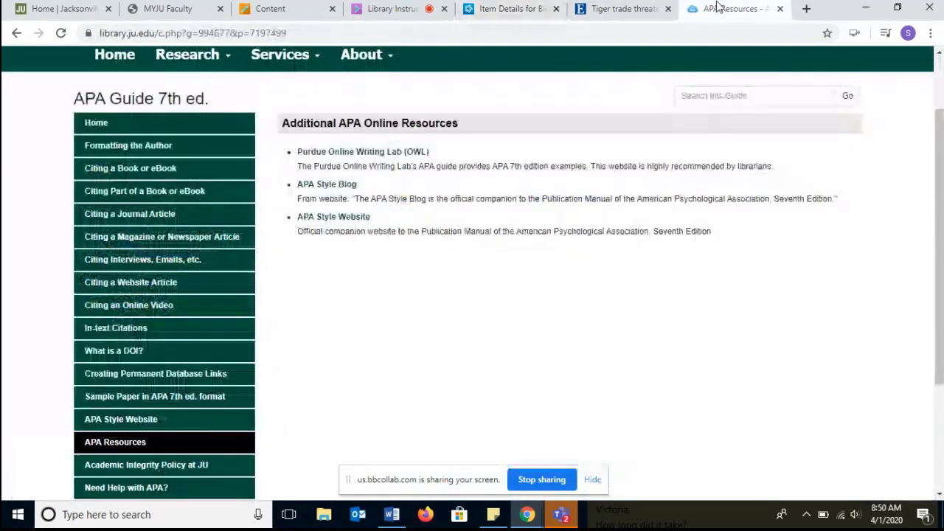
{"action": "left_click", "coordinate": [127, 177]}
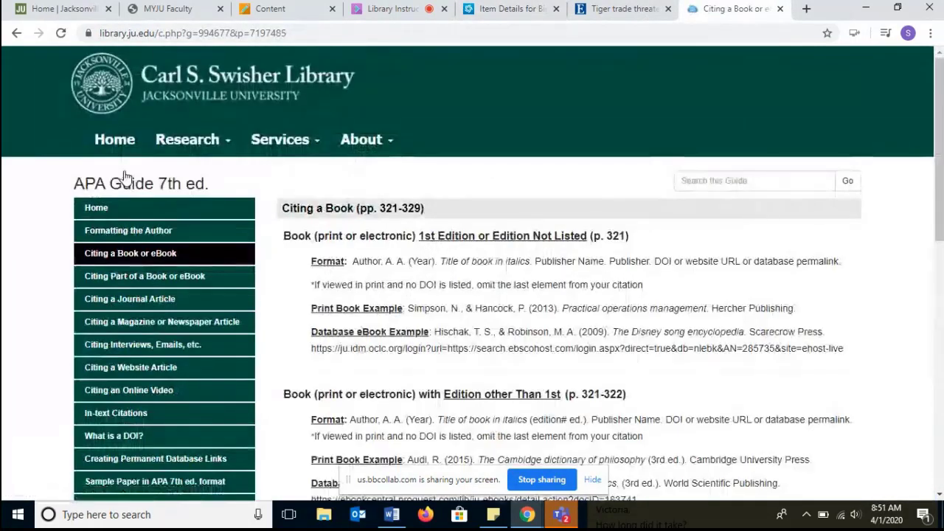
{"action": "scroll", "coordinate": [470, 115], "scroll_direction": "down", "scroll_amount": 2}
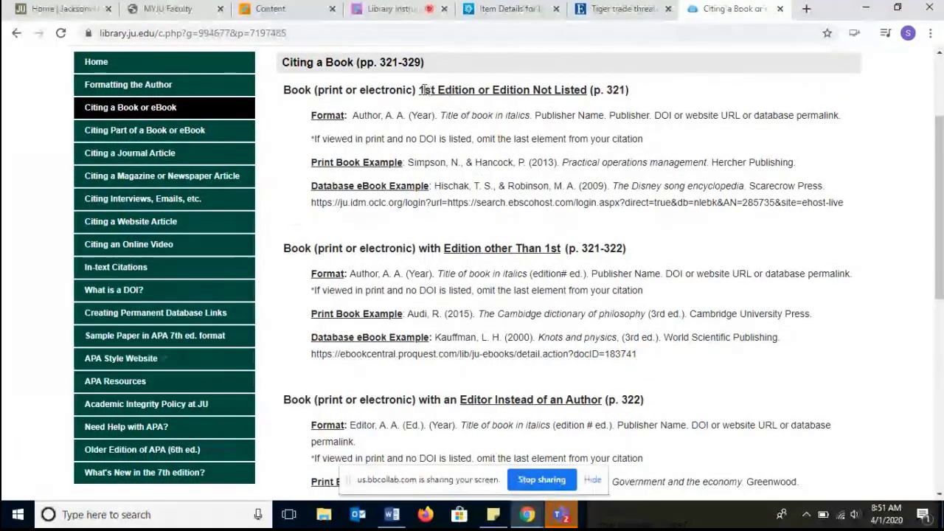
- Highlight and review the book citation variants: 1st Edition, Edition other Than 1st, and Editor Instead of an Author
{"action": "left_click_drag", "start_coordinate": [419, 90], "coordinate": [584, 89]}
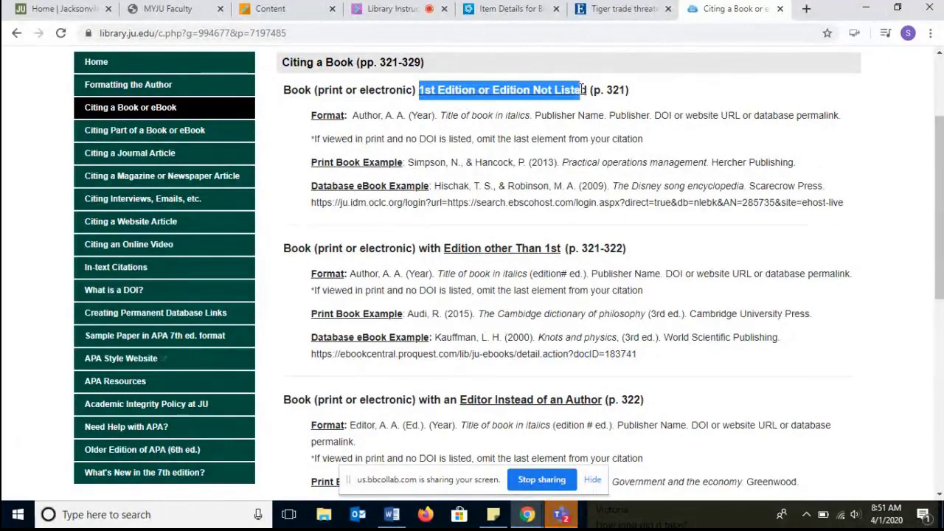
{"action": "left_click", "coordinate": [446, 248]}
{"action": "left_click_drag", "start_coordinate": [447, 247], "coordinate": [565, 247]}
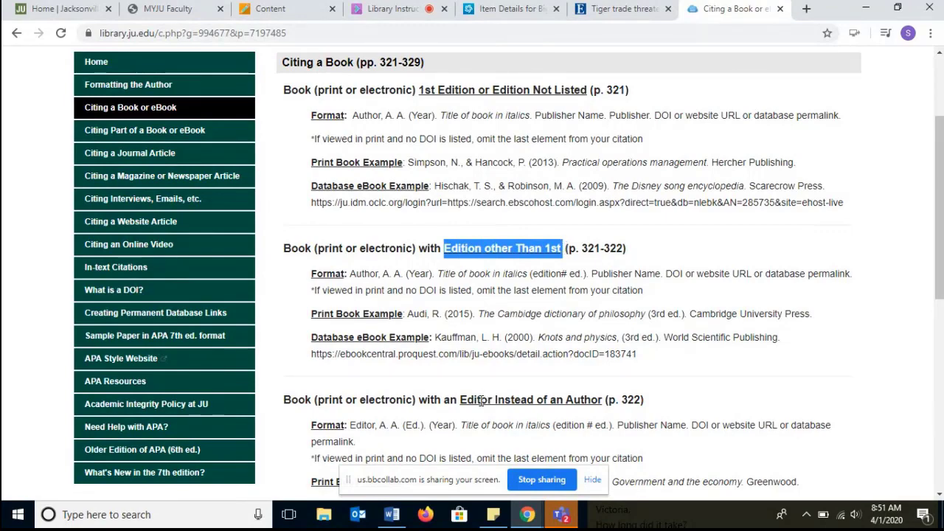
{"action": "left_click_drag", "start_coordinate": [462, 399], "coordinate": [605, 403]}
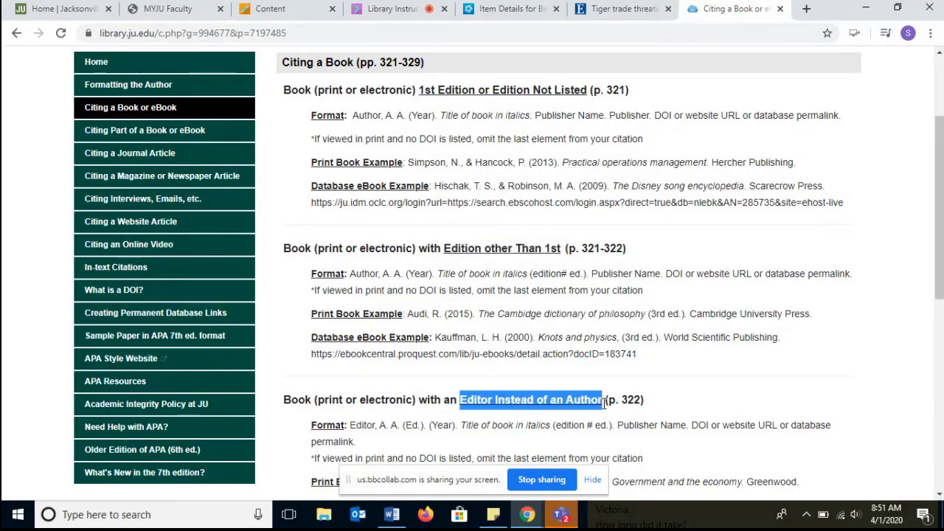
{"action": "scroll", "coordinate": [931, 316], "scroll_direction": "down", "scroll_amount": 2}
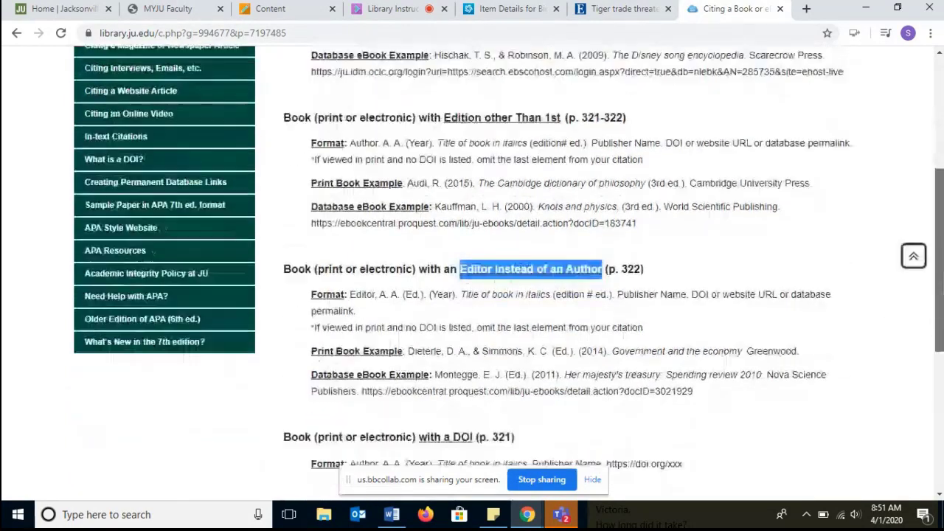
{"action": "scroll", "coordinate": [921, 325], "scroll_direction": "down", "scroll_amount": 1}
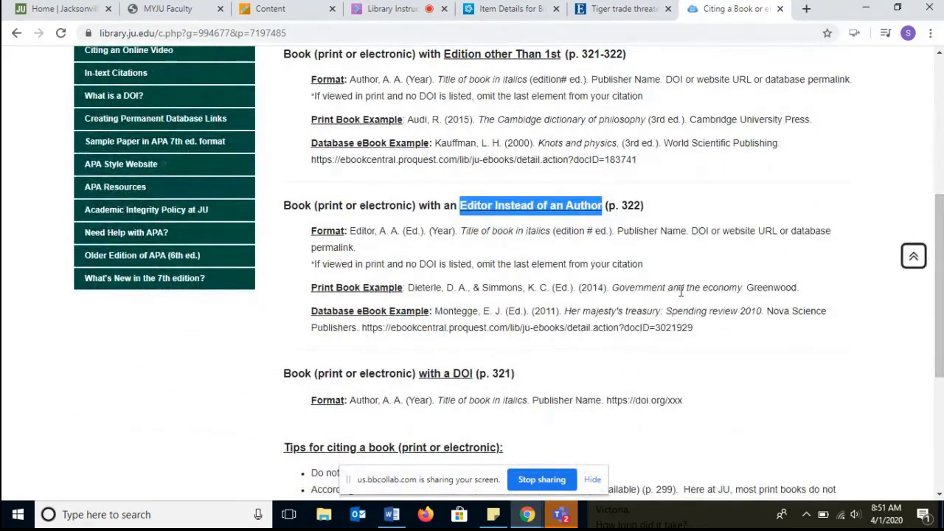
{"action": "scroll", "coordinate": [680, 291], "scroll_direction": "up", "scroll_amount": 2}
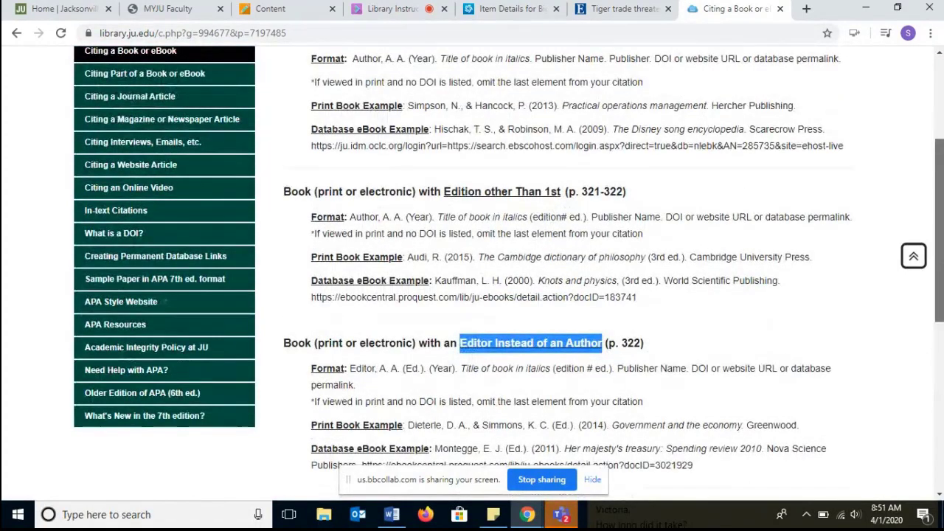
- Open the Big cats catalog record's description and highlight its edition
{"action": "left_click", "coordinate": [500, 8]}
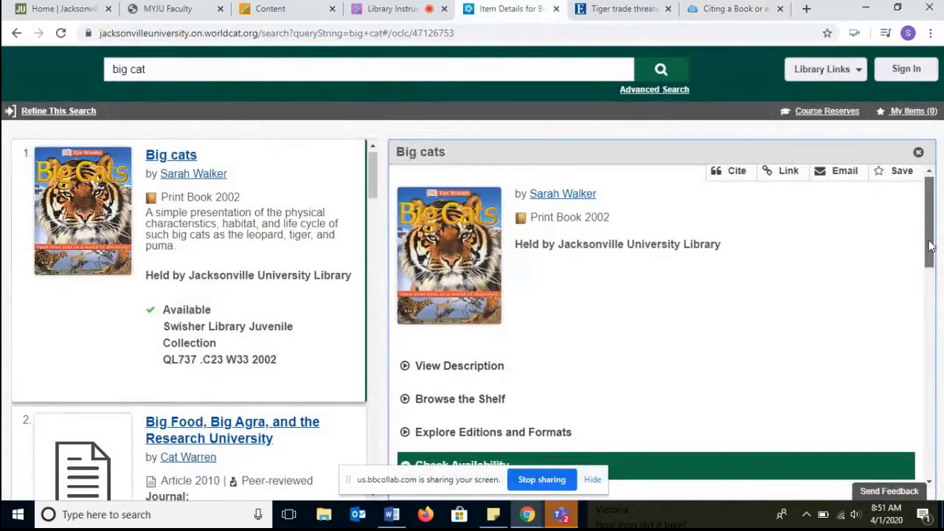
{"action": "left_click", "coordinate": [483, 373]}
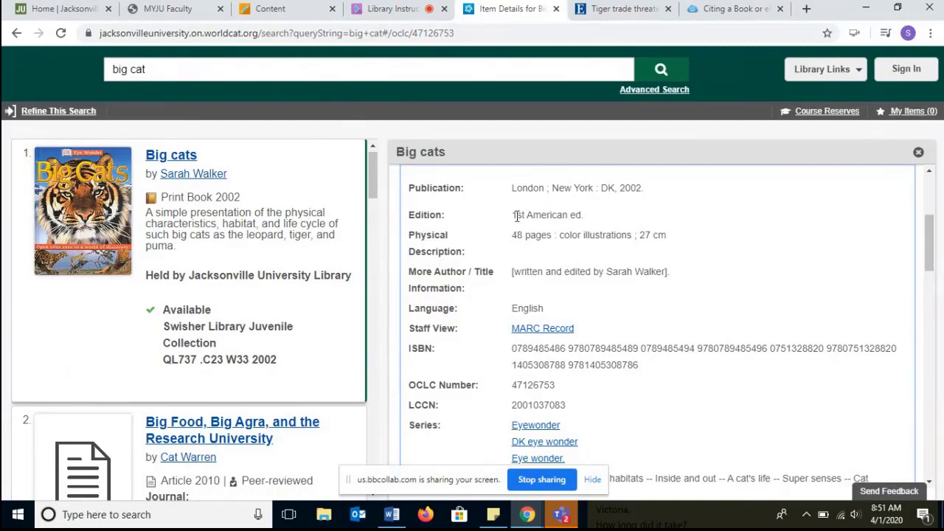
{"action": "left_click_drag", "start_coordinate": [517, 215], "coordinate": [590, 219]}
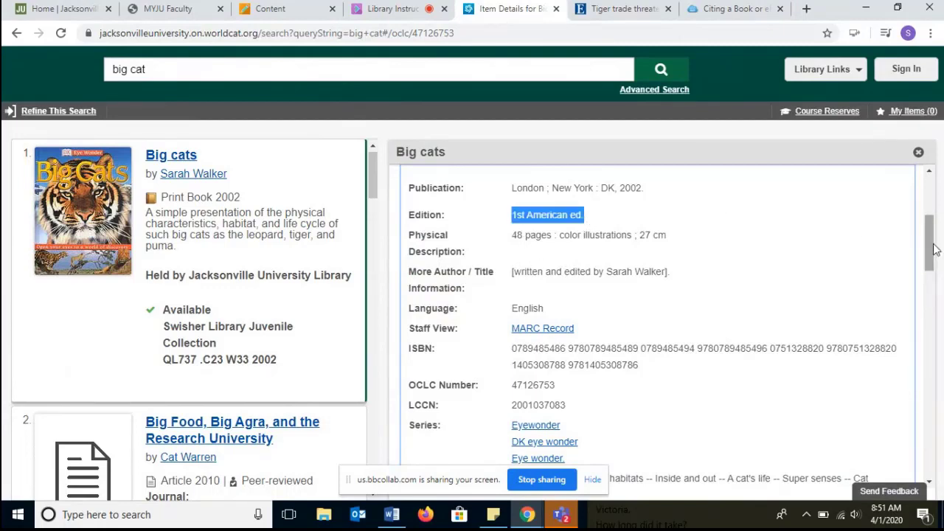
{"action": "mouse_move", "coordinate": [929, 248]}
{"action": "left_mouse_down"}
{"action": "mouse_move", "coordinate": [935, 350]}
{"action": "mouse_move", "coordinate": [929, 207]}
{"action": "mouse_move", "coordinate": [931, 235]}
{"action": "left_mouse_up"}
- Return to the APA guide and scroll back to the first-edition book format
{"action": "left_click", "coordinate": [609, 11]}
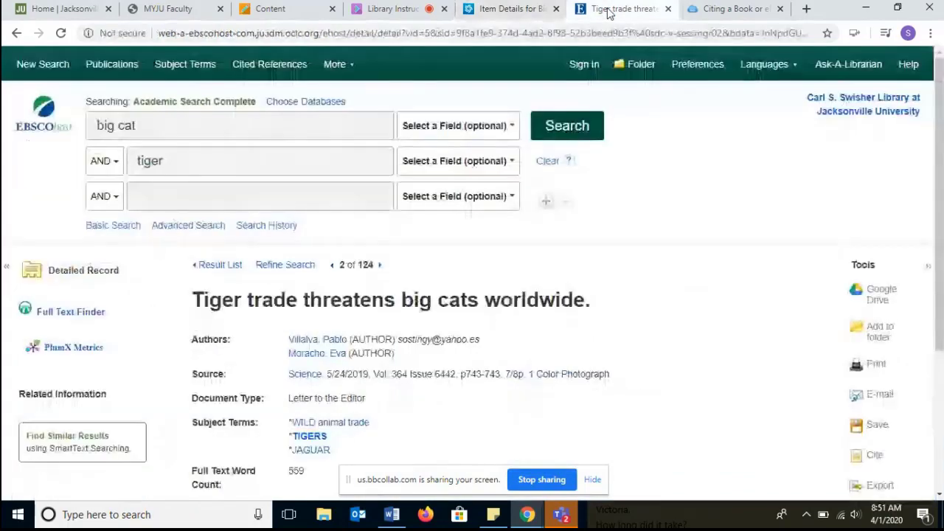
{"action": "left_click", "coordinate": [714, 10]}
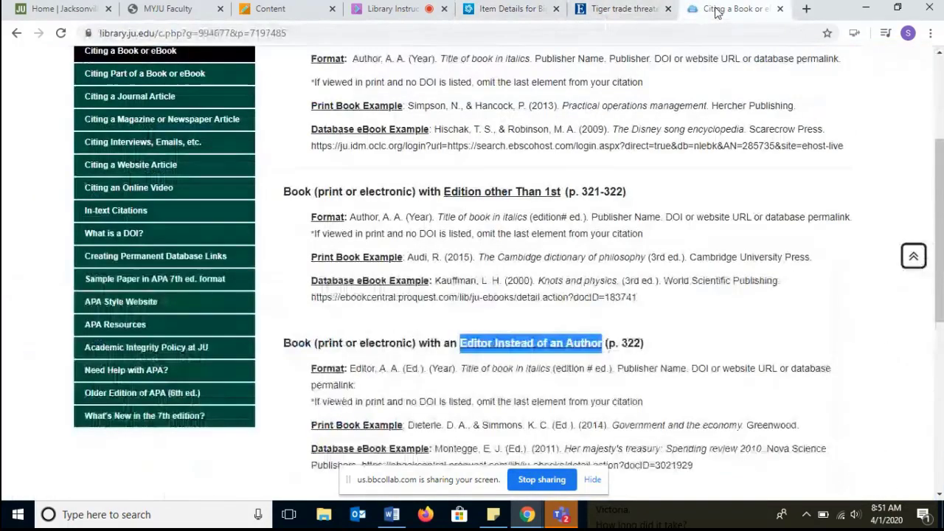
{"action": "left_click_drag", "start_coordinate": [940, 284], "coordinate": [939, 256]}
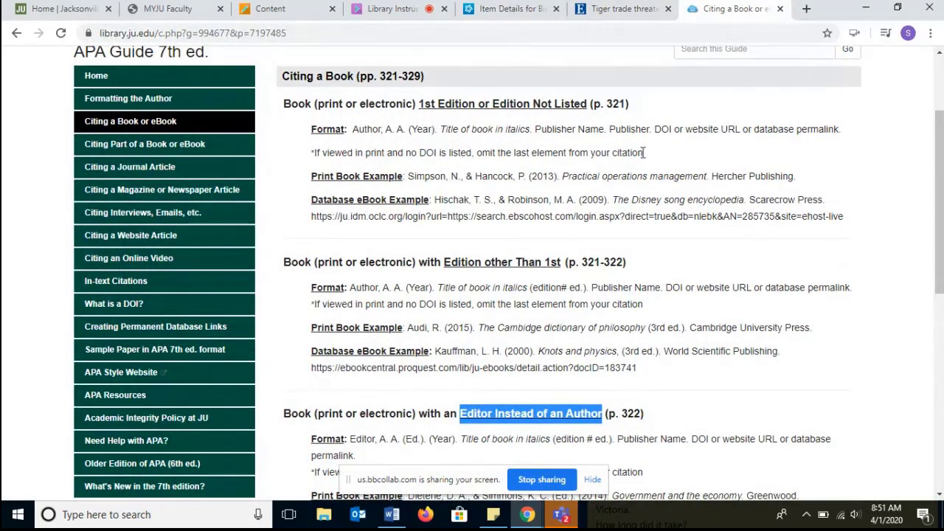
{"action": "left_click_drag", "start_coordinate": [643, 152], "coordinate": [523, 153]}
{"action": "left_click", "coordinate": [386, 153]}
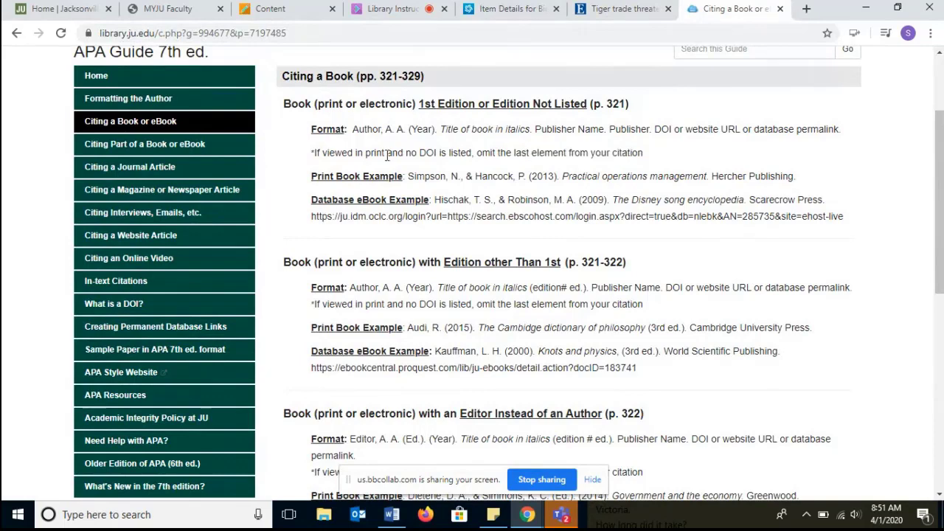
- Copy the first-edition book citation format from the APA guide
{"action": "left_click_drag", "start_coordinate": [355, 130], "coordinate": [841, 129]}
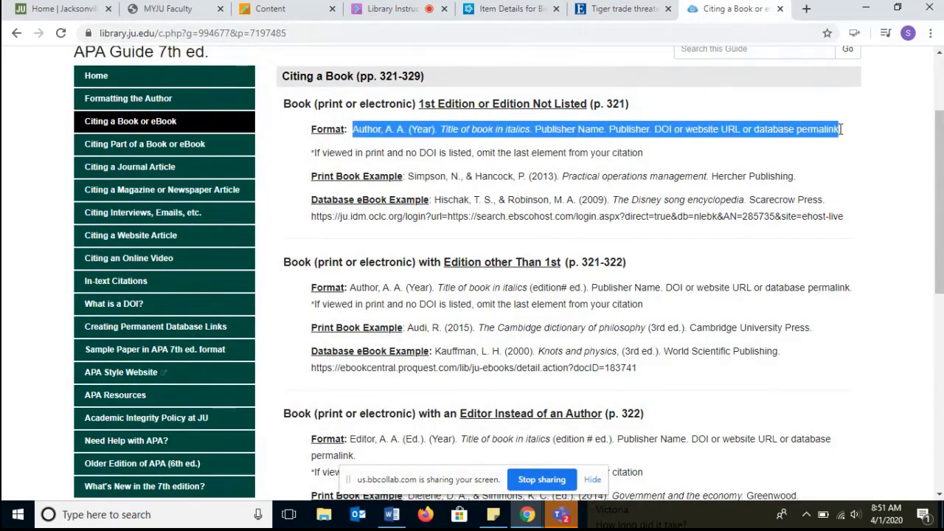
{"action": "right_click", "coordinate": [774, 131]}
{"action": "left_click", "coordinate": [781, 139]}
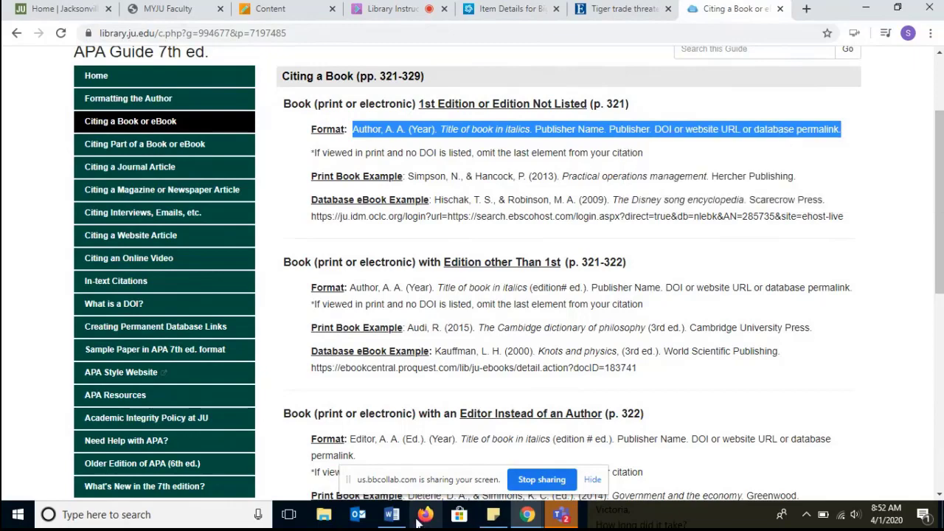
- Paste the citation format into the document below the References heading
{"action": "mouse_move", "coordinate": [392, 514]}
{"action": "left_click", "coordinate": [422, 476]}
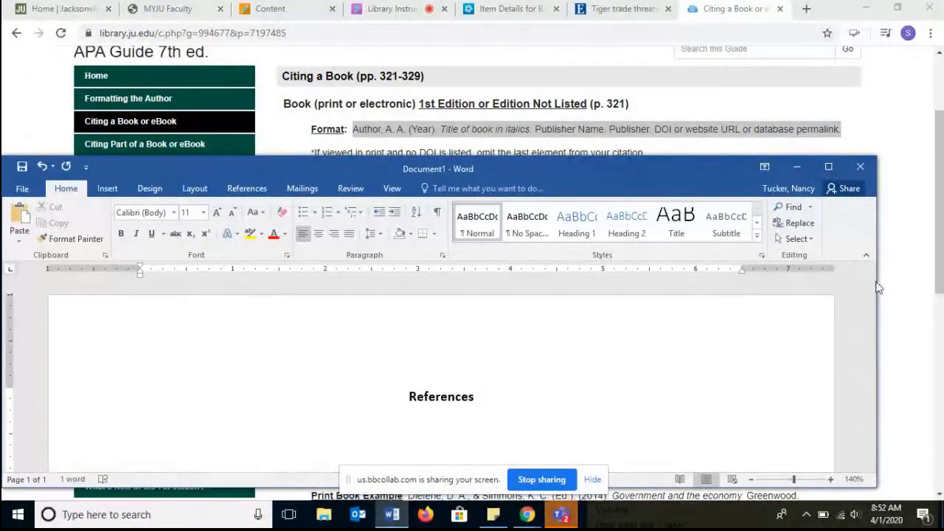
{"action": "left_click_drag", "start_coordinate": [875, 289], "coordinate": [874, 301]}
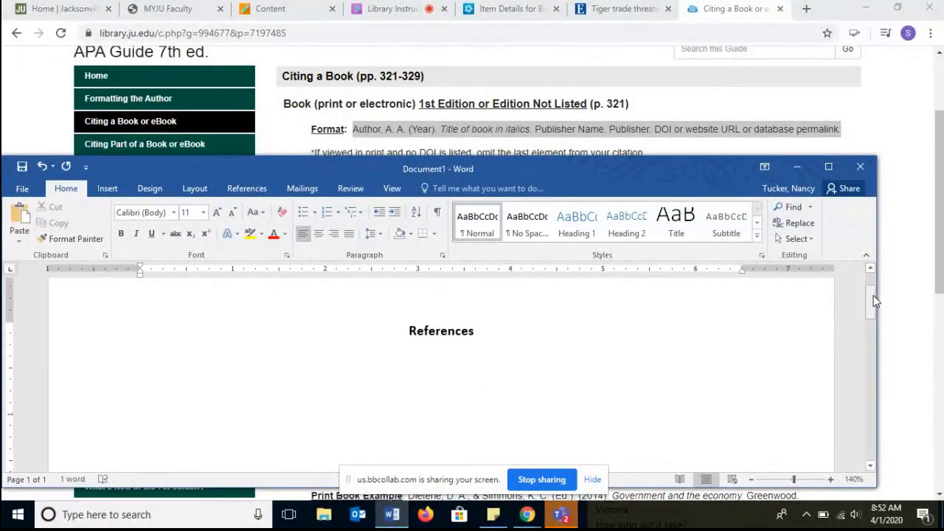
{"action": "key", "text": "ctrl+v"}
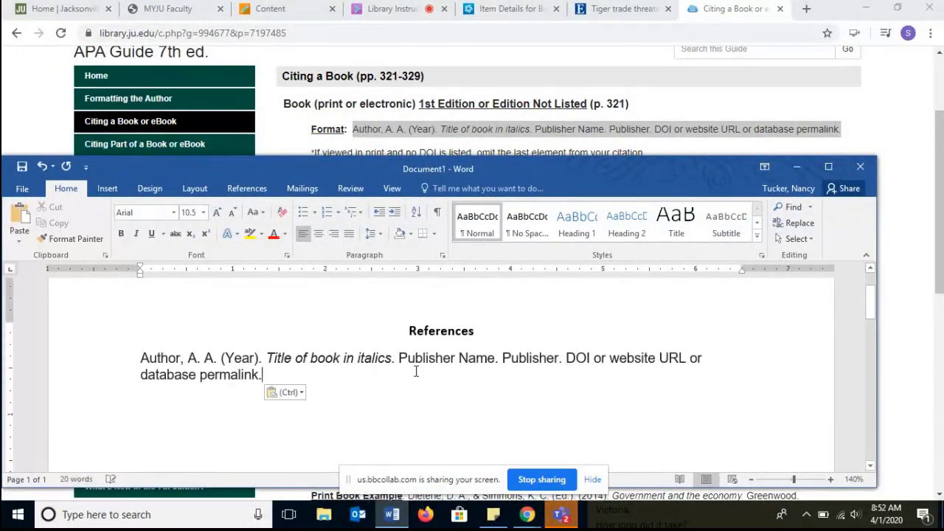
- Set the font of the heading and citation format to Times New Roman
{"action": "left_click_drag", "start_coordinate": [262, 376], "coordinate": [169, 333]}
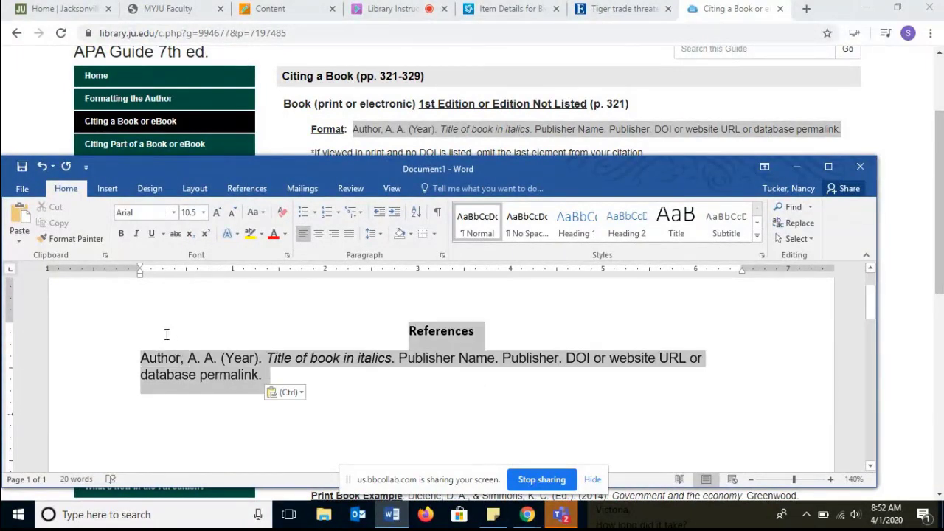
{"action": "left_click", "coordinate": [144, 212]}
{"action": "type", "text": "Times New Roman"}
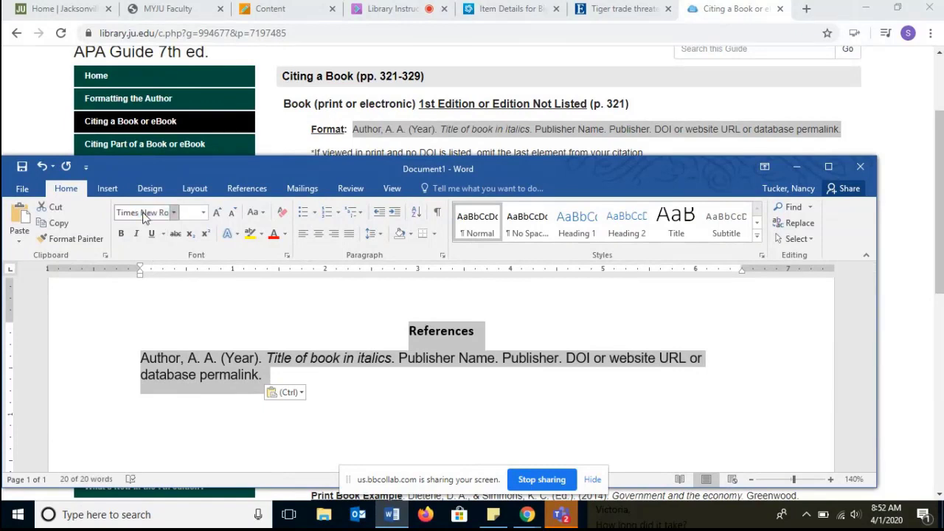
{"action": "key", "text": "Return"}
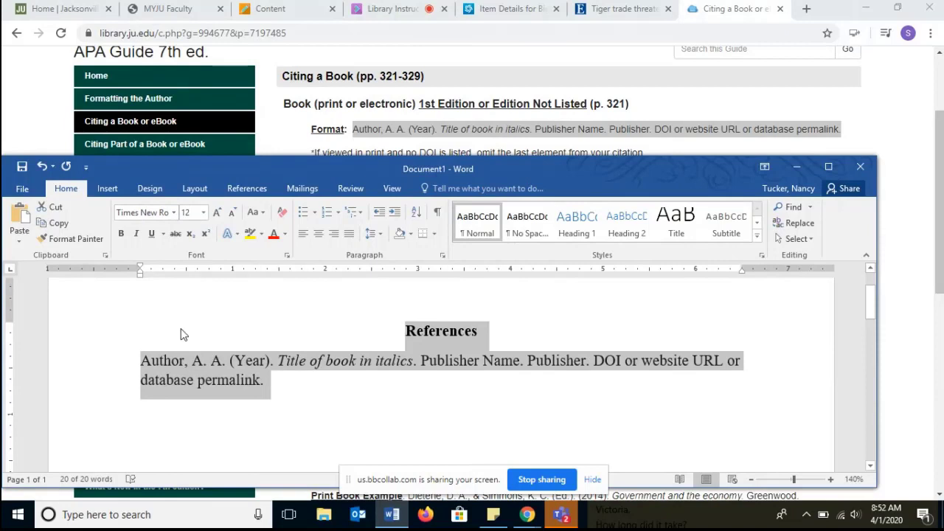
{"action": "left_click", "coordinate": [266, 395]}
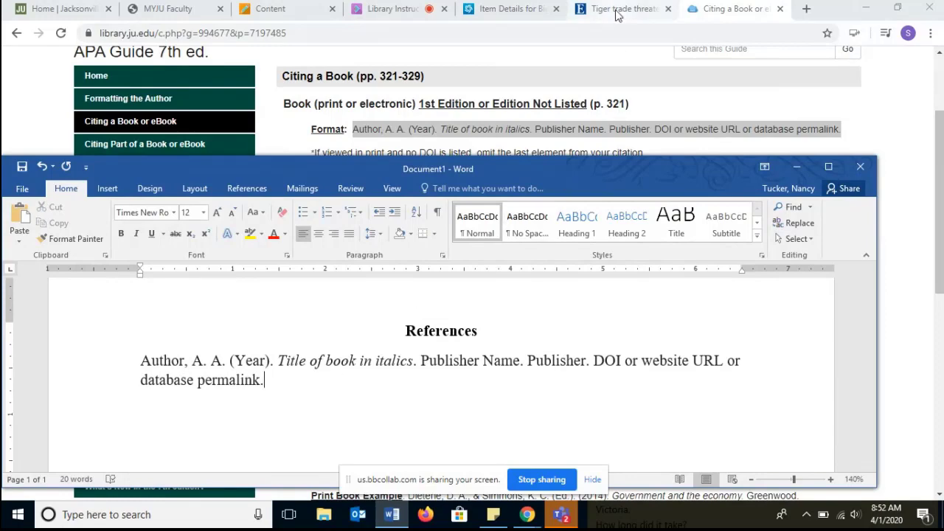
- Return to the Big cats record in the library catalog
{"action": "left_click", "coordinate": [516, 9]}
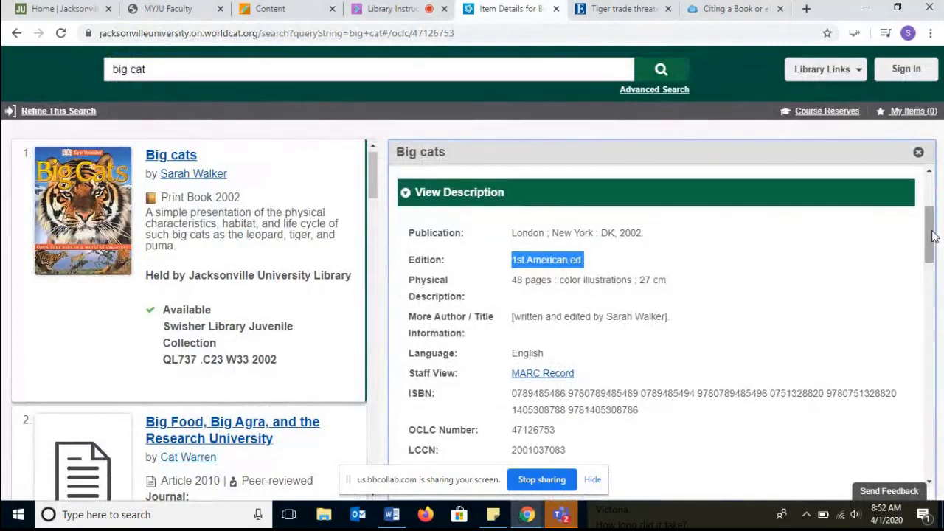
{"action": "left_click_drag", "start_coordinate": [931, 236], "coordinate": [934, 206]}
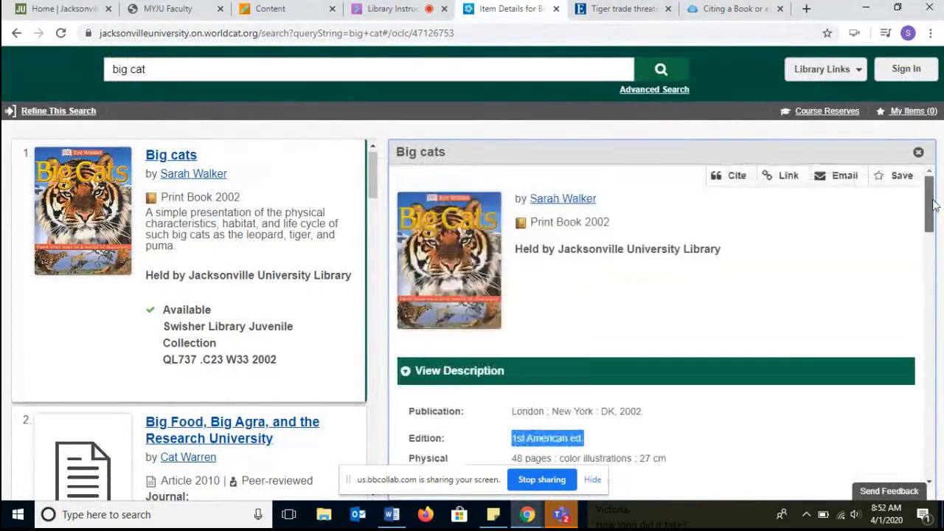
- Replace the author placeholder with the book author's surname and first initial
{"action": "left_click", "coordinate": [618, 207]}
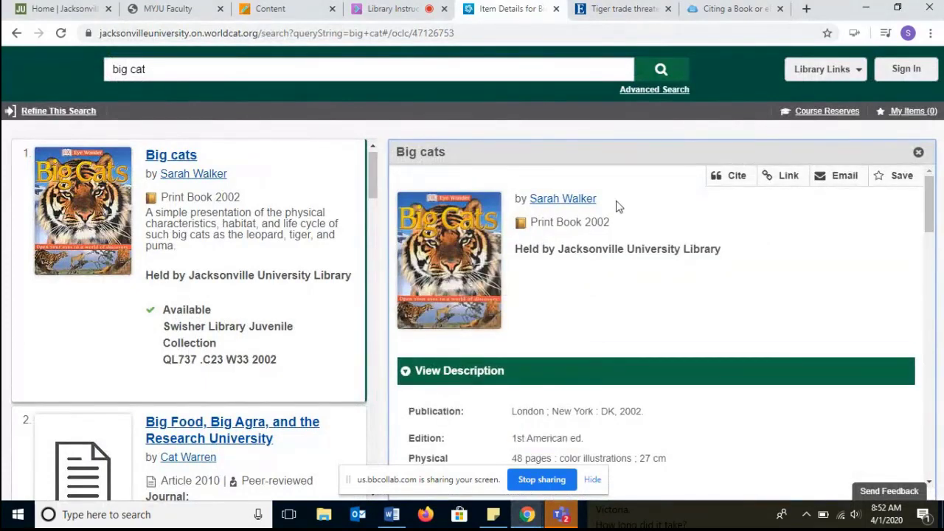
{"action": "left_click", "coordinate": [392, 514]}
{"action": "double_click", "coordinate": [152, 360]}
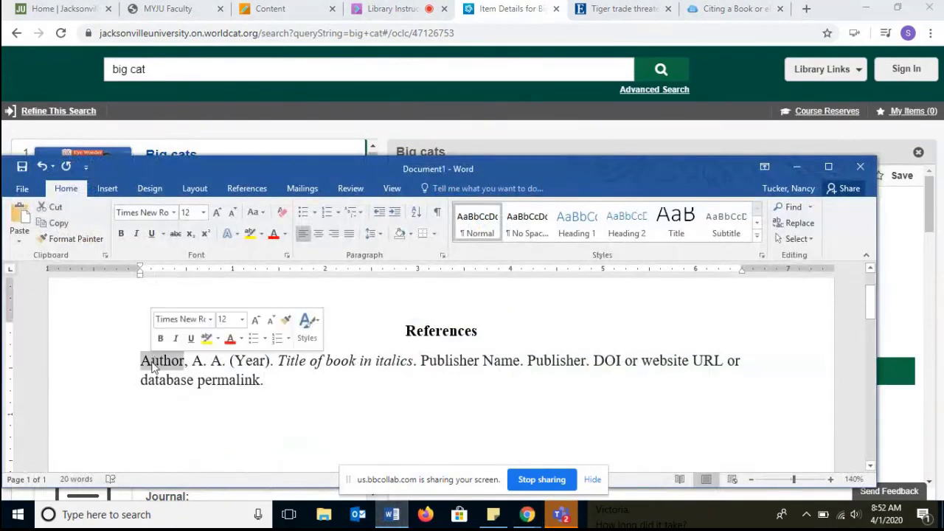
{"action": "triple_click", "coordinate": [152, 360]}
{"action": "left_click", "coordinate": [152, 361]}
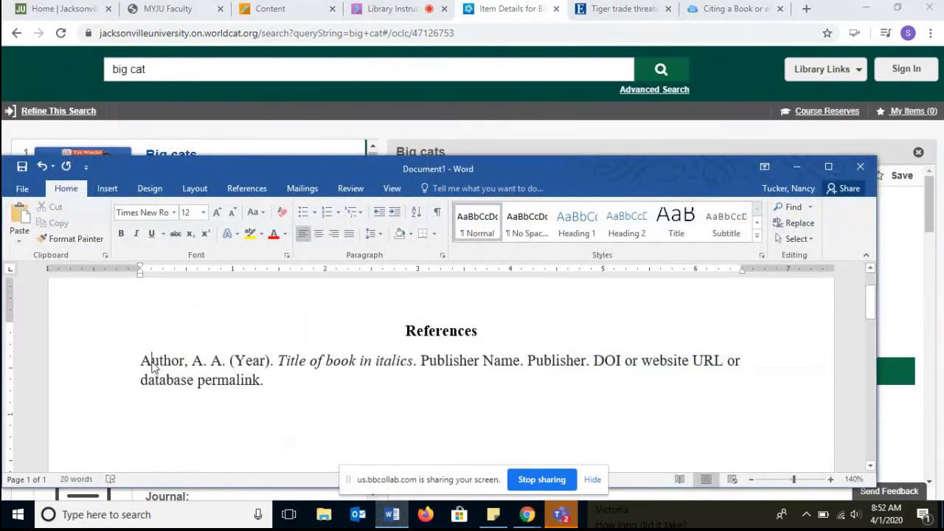
{"action": "double_click", "coordinate": [152, 362]}
{"action": "type", "text": "Walker, "}
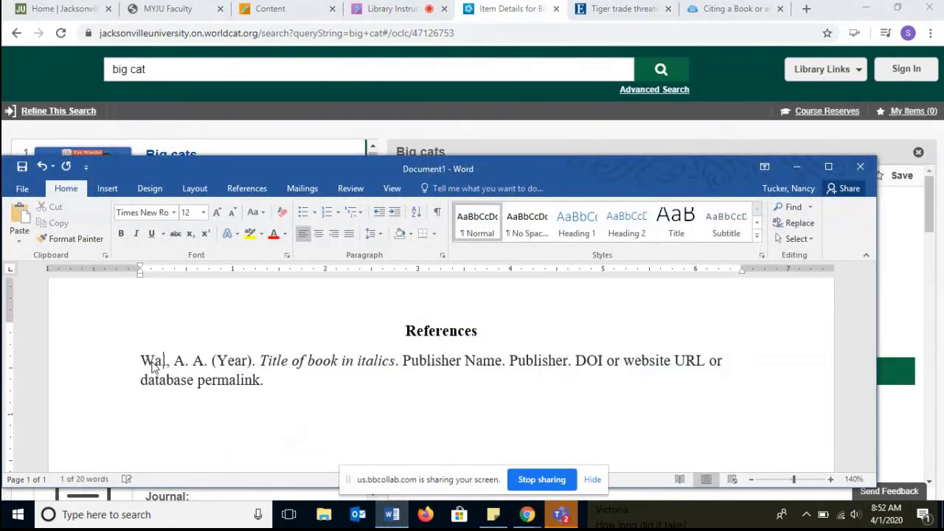
{"action": "type", "text": "S"}
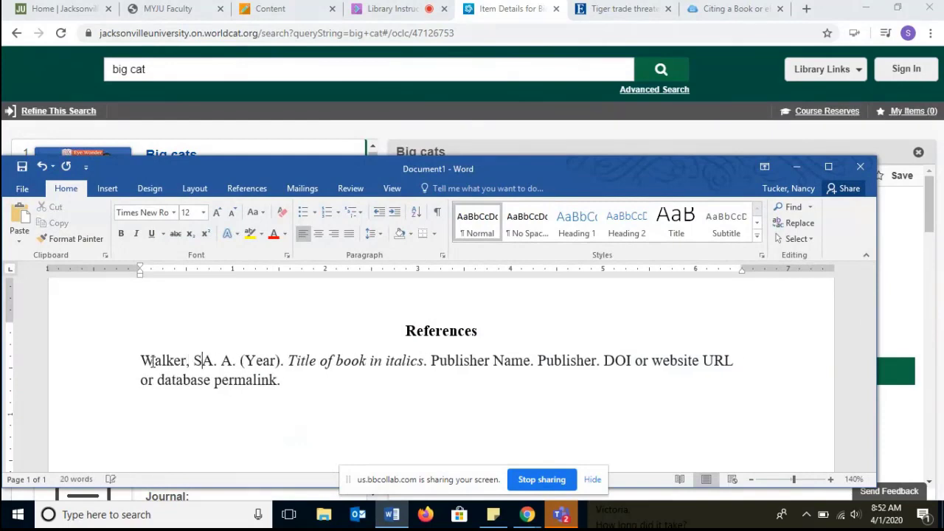
{"action": "key", "text": "Delete"}
{"action": "key", "text": "Delete"}
{"action": "type", "text": "."}
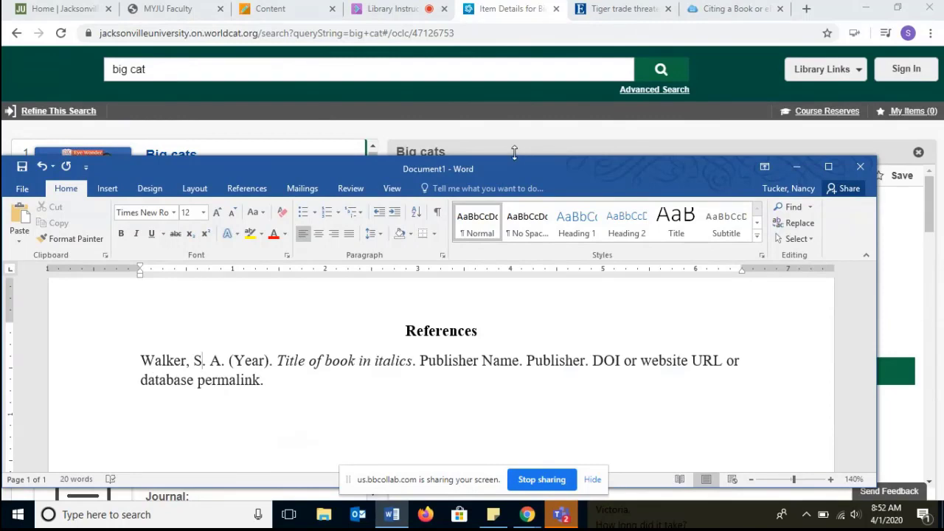
{"action": "left_click_drag", "start_coordinate": [514, 157], "coordinate": [515, 211]}
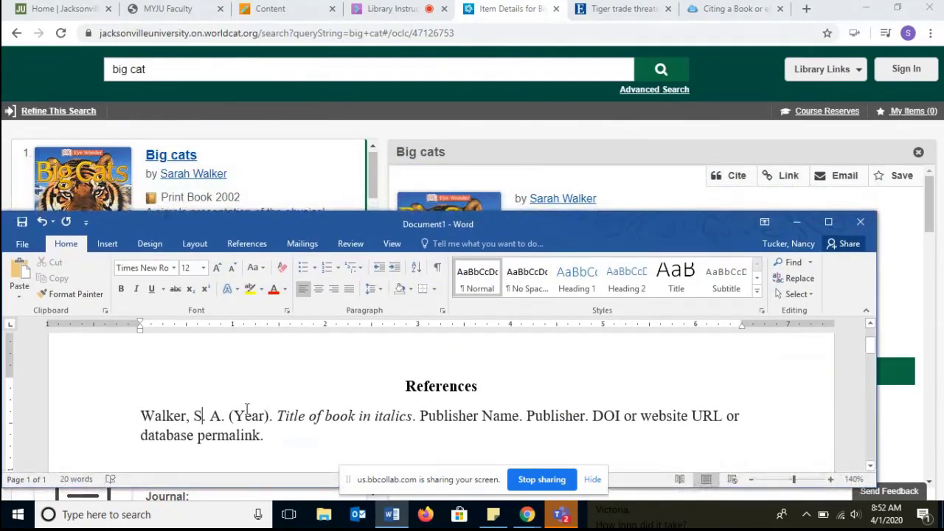
{"action": "key", "text": "BackSpace"}
{"action": "key", "text": "BackSpace"}
{"action": "key", "text": "BackSpace"}
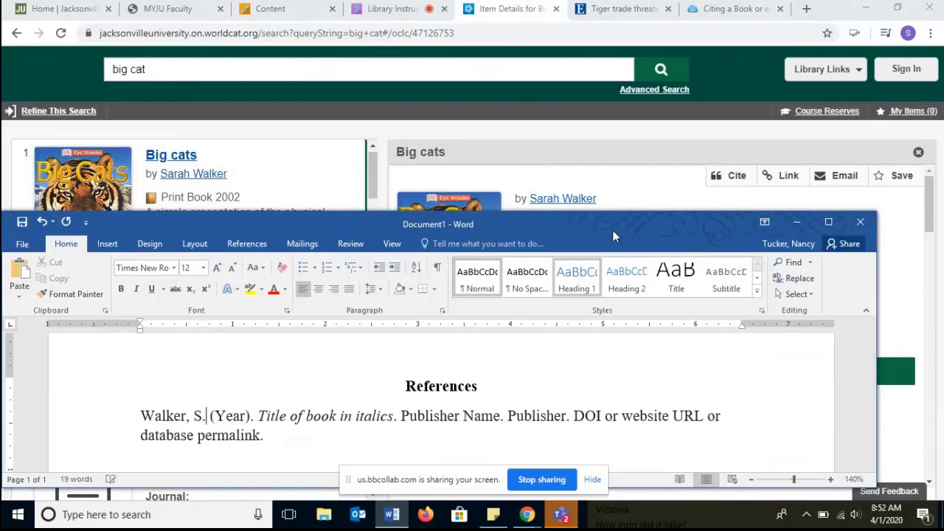
- Replace the year placeholder with 2002
{"action": "left_click", "coordinate": [661, 200]}
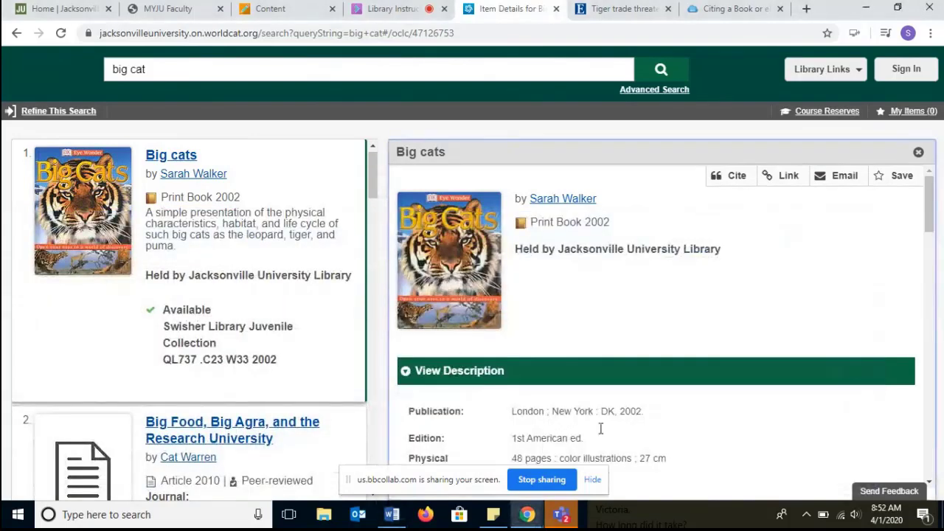
{"action": "left_click", "coordinate": [392, 515]}
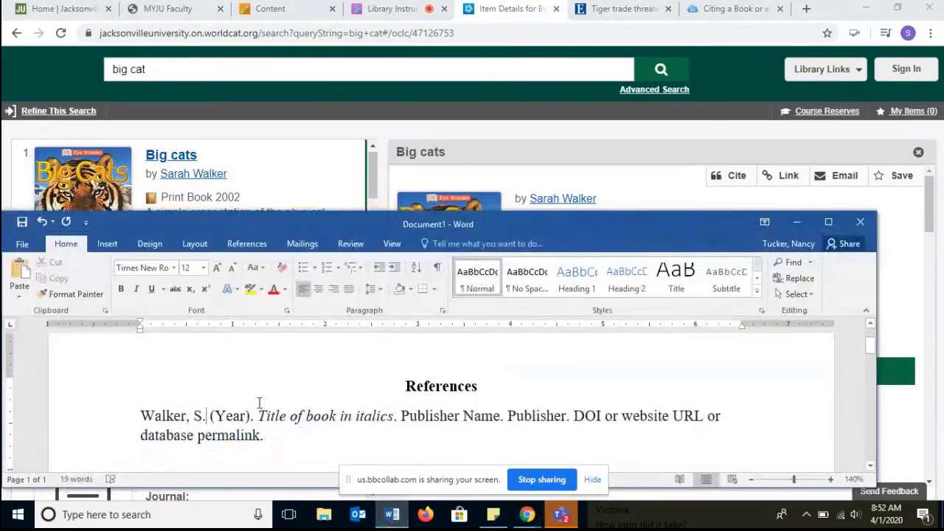
{"action": "double_click", "coordinate": [233, 415]}
{"action": "type", "text": "2002"}
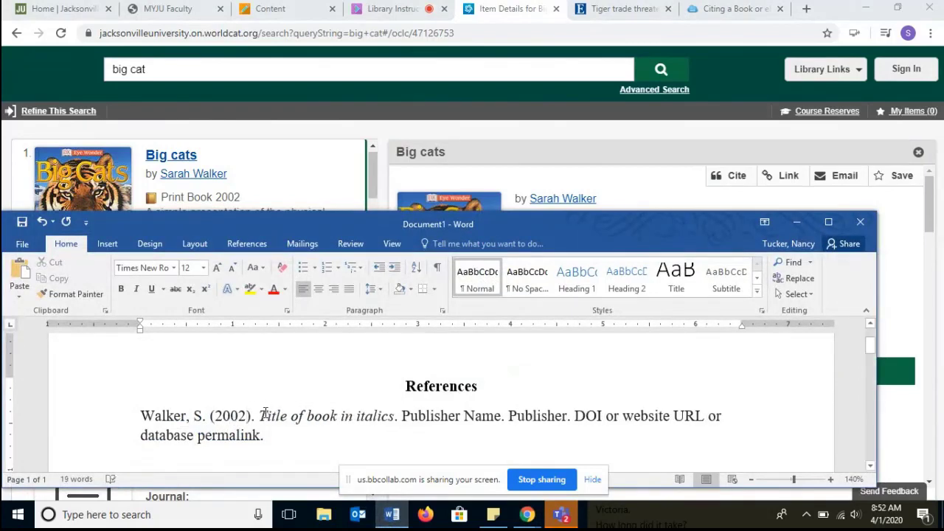
- Replace the italic title placeholder with Big cats
{"action": "left_click_drag", "start_coordinate": [264, 414], "coordinate": [386, 420]}
{"action": "type", "text": "Big"}
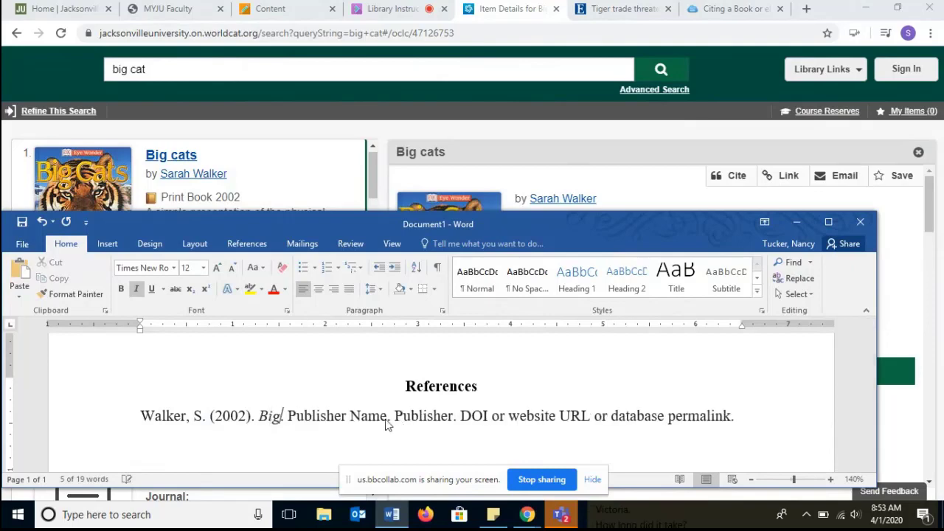
{"action": "type", "text": " cats."}
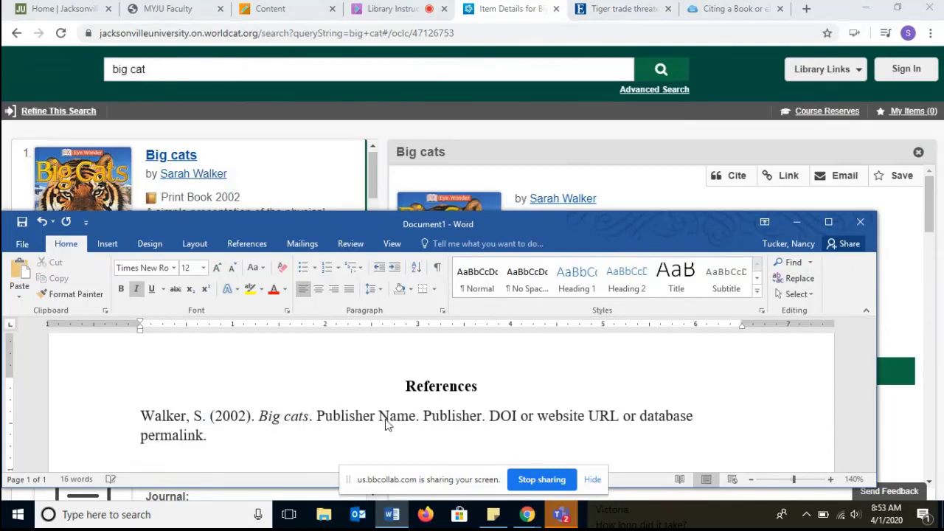
- Replace the publisher name and publisher placeholders with DK, taken from the catalog record
{"action": "left_click", "coordinate": [673, 196]}
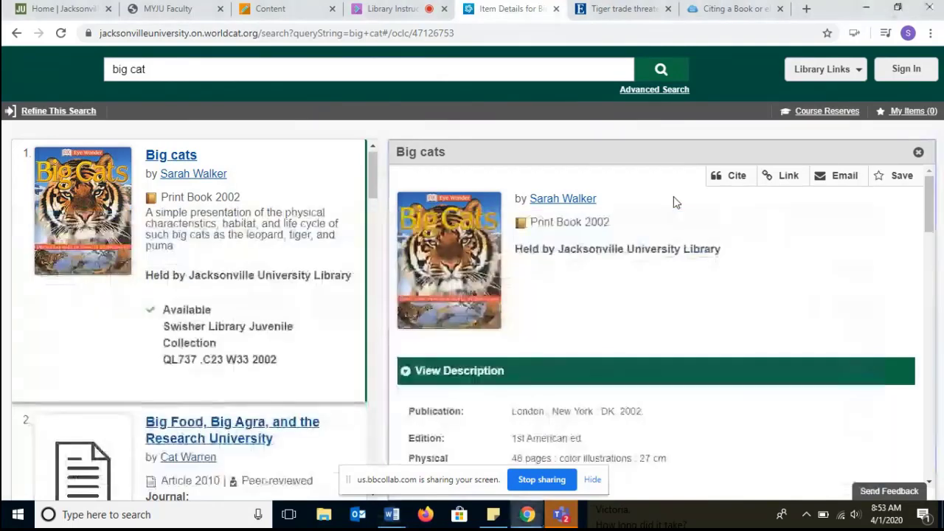
{"action": "left_click_drag", "start_coordinate": [929, 218], "coordinate": [929, 251]}
{"action": "double_click", "coordinate": [608, 225]}
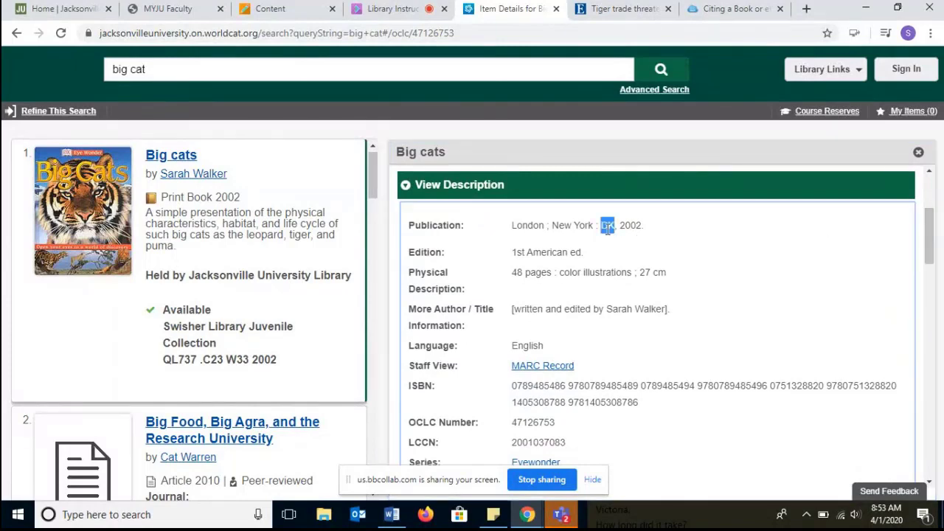
{"action": "left_click", "coordinate": [392, 514]}
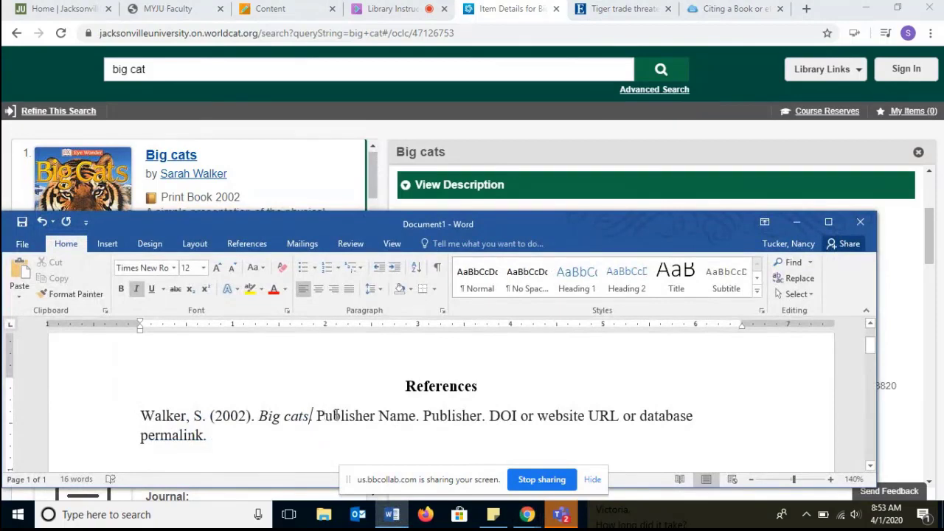
{"action": "left_click_drag", "start_coordinate": [335, 415], "coordinate": [398, 417]}
{"action": "type", "text": "DK"}
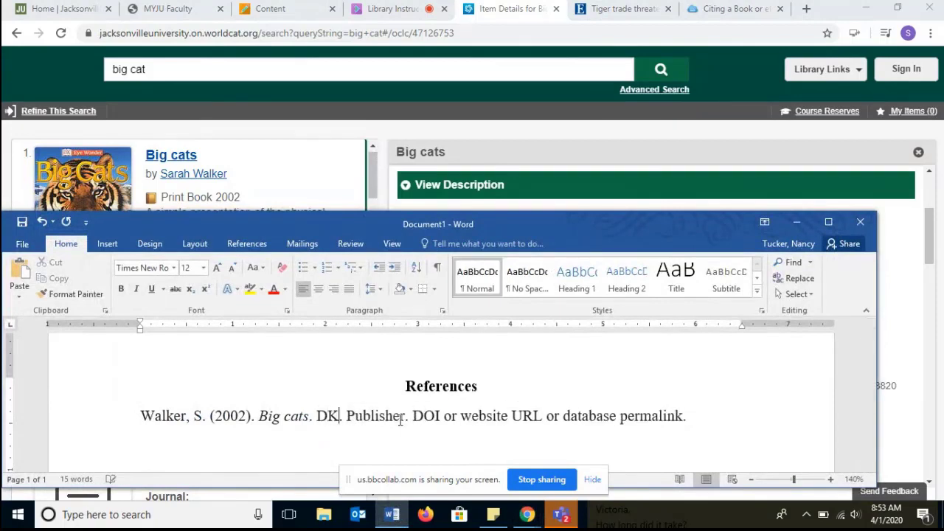
{"action": "key", "text": "ctrl+z"}
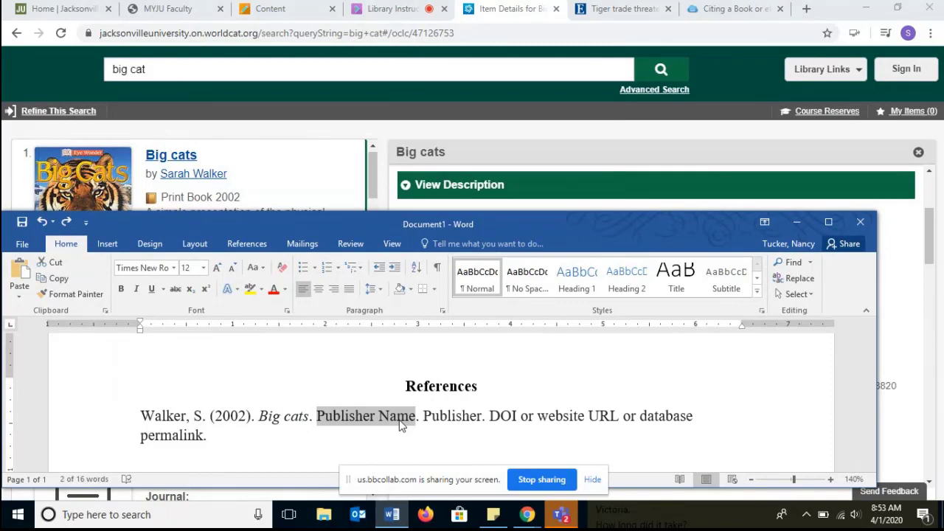
{"action": "key", "text": "Delete"}
{"action": "key", "text": "Delete"}
{"action": "key", "text": "Delete"}
{"action": "key", "text": "Delete"}
{"action": "key", "text": "Delete"}
{"action": "key", "text": "Delete"}
{"action": "key", "text": "Delete"}
{"action": "key", "text": "Delete"}
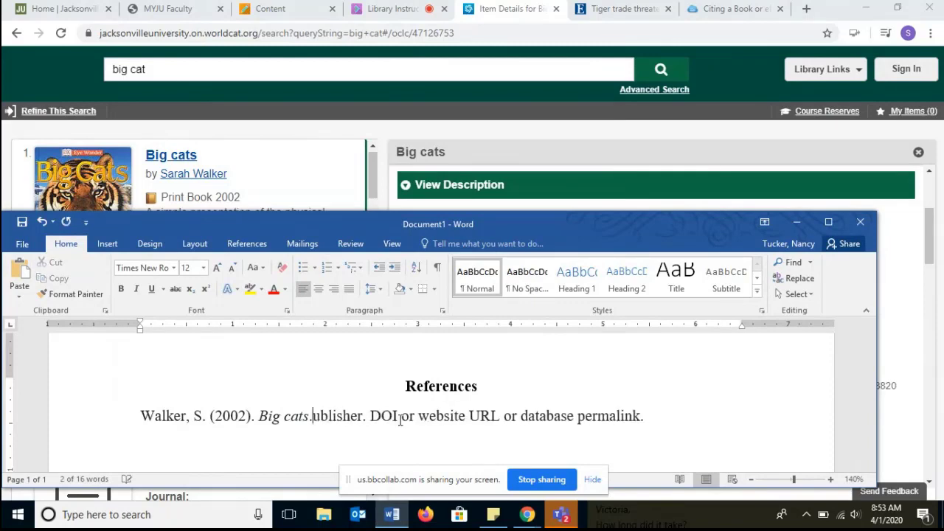
{"action": "key", "text": "Delete"}
{"action": "key", "text": "Delete"}
{"action": "key", "text": "Delete"}
{"action": "key", "text": "Delete"}
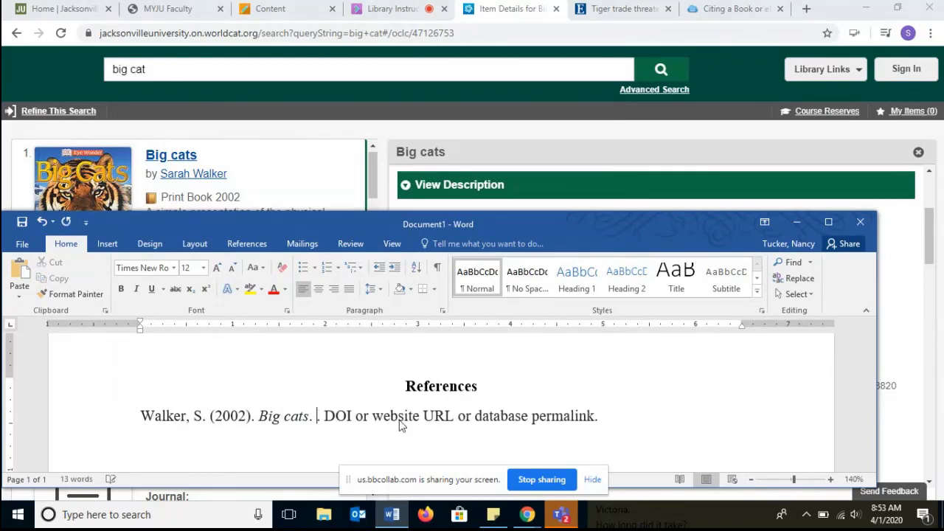
{"action": "type", "text": "DK"}
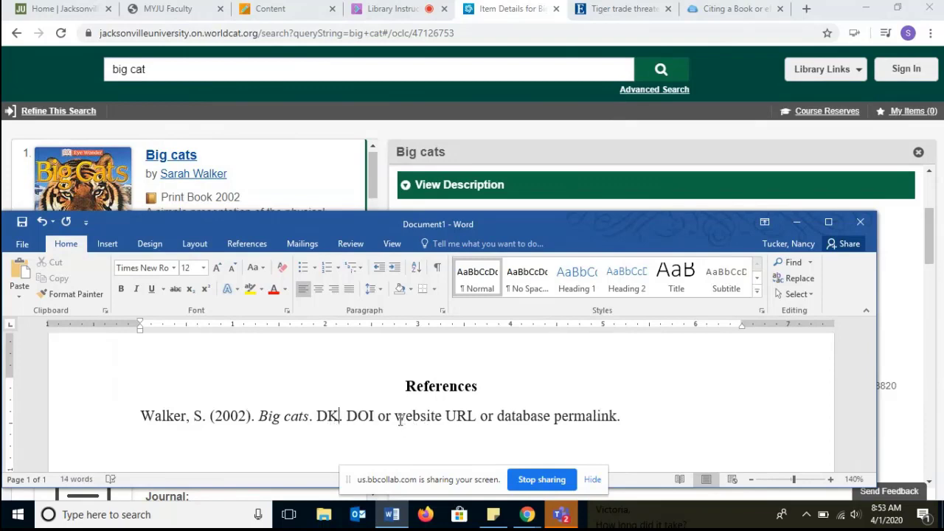
- Highlight the database permalink placeholder in yellow
{"action": "left_click", "coordinate": [905, 272]}
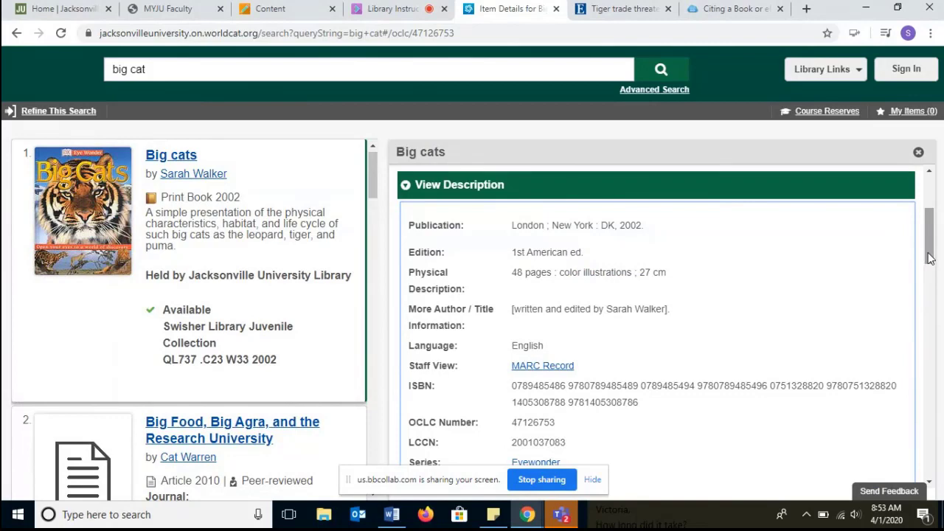
{"action": "left_click_drag", "start_coordinate": [931, 258], "coordinate": [931, 248]}
{"action": "left_click_drag", "start_coordinate": [931, 241], "coordinate": [930, 286]}
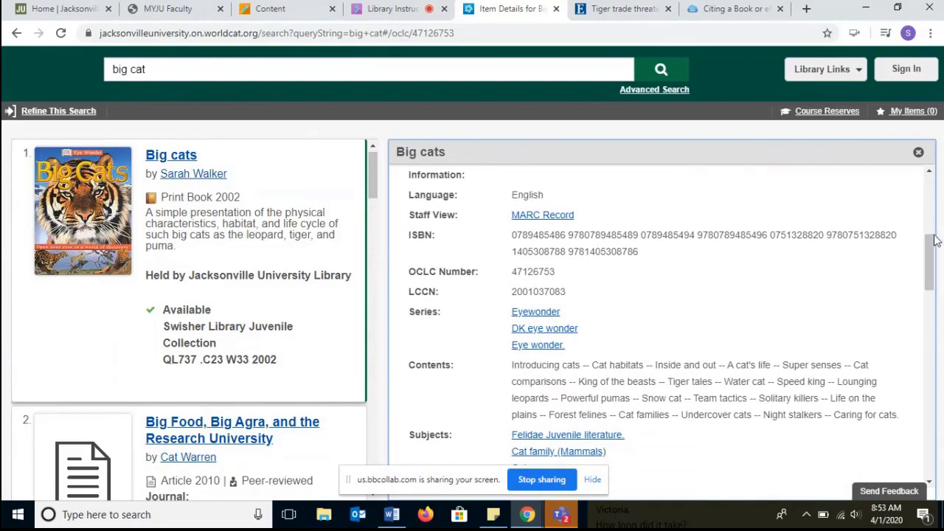
{"action": "left_click_drag", "start_coordinate": [934, 243], "coordinate": [934, 192]}
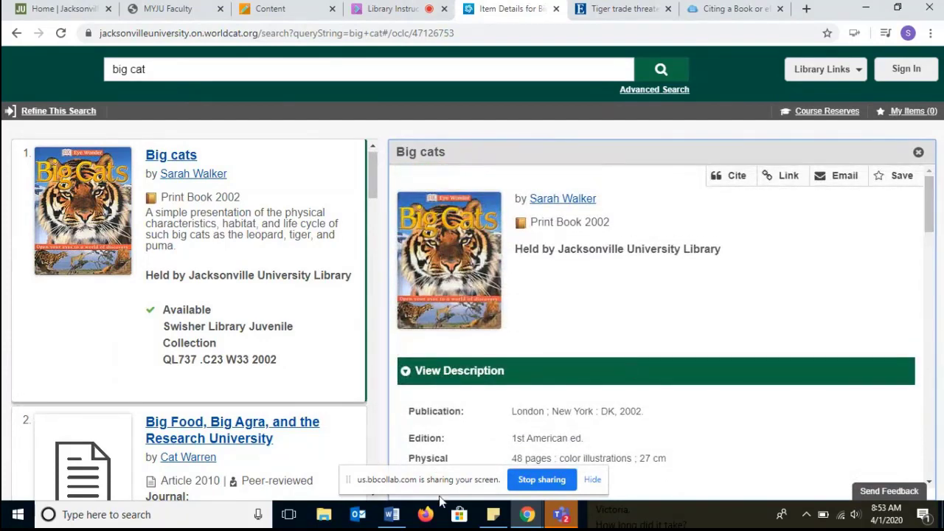
{"action": "left_click", "coordinate": [392, 514]}
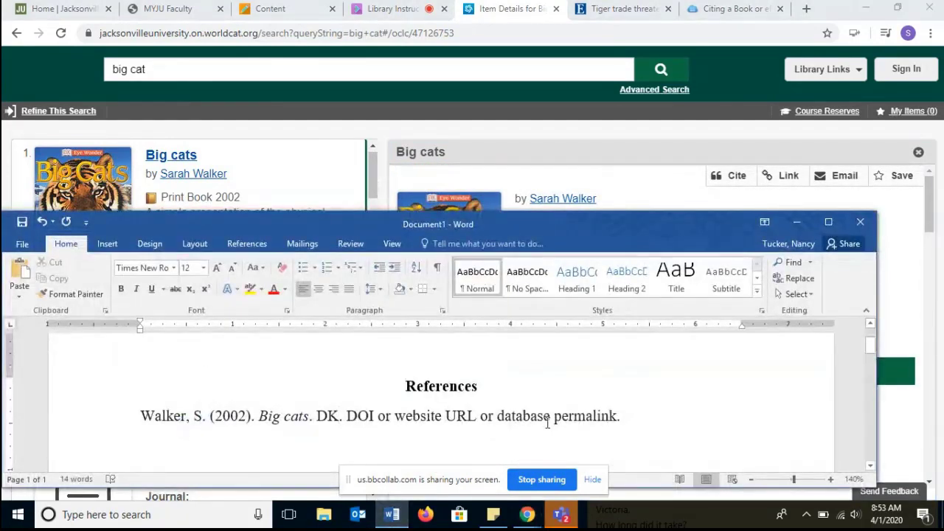
{"action": "double_click", "coordinate": [596, 416]}
{"action": "left_click", "coordinate": [616, 416]}
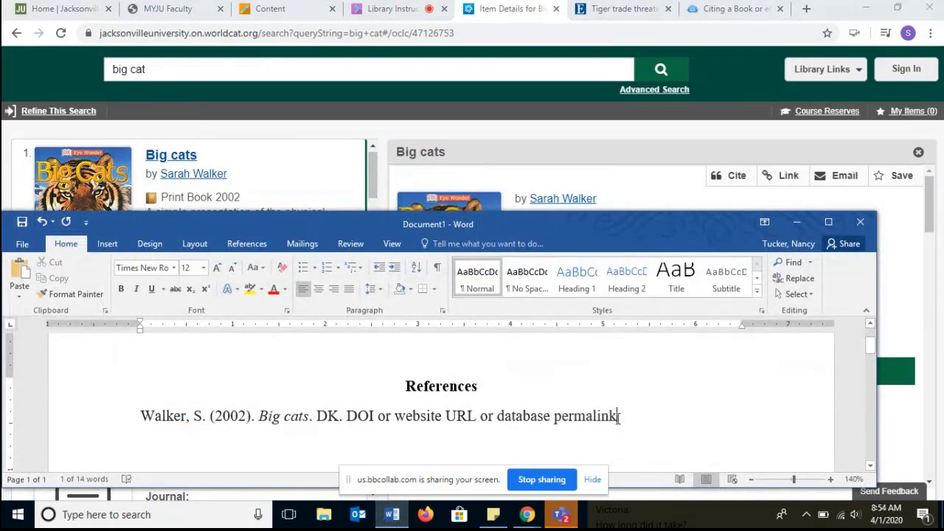
{"action": "left_click_drag", "start_coordinate": [620, 416], "coordinate": [518, 422]}
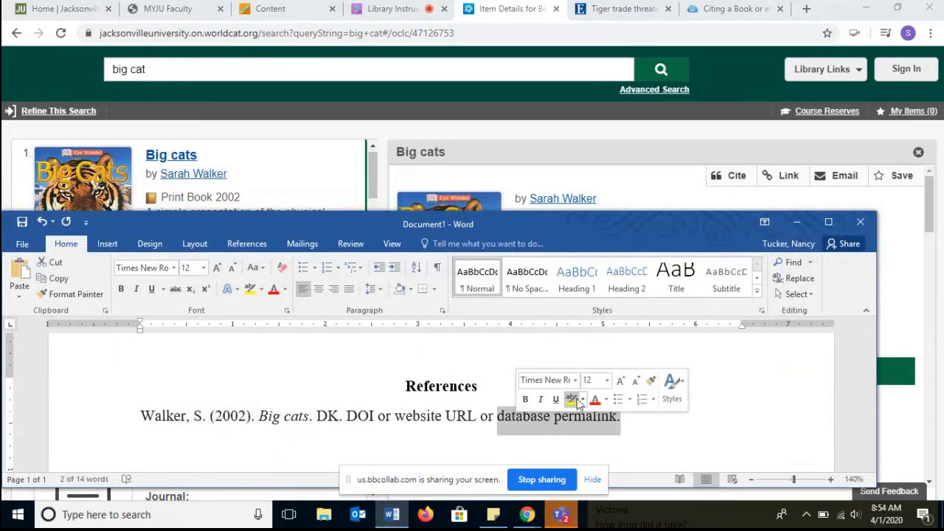
{"action": "left_click", "coordinate": [570, 399]}
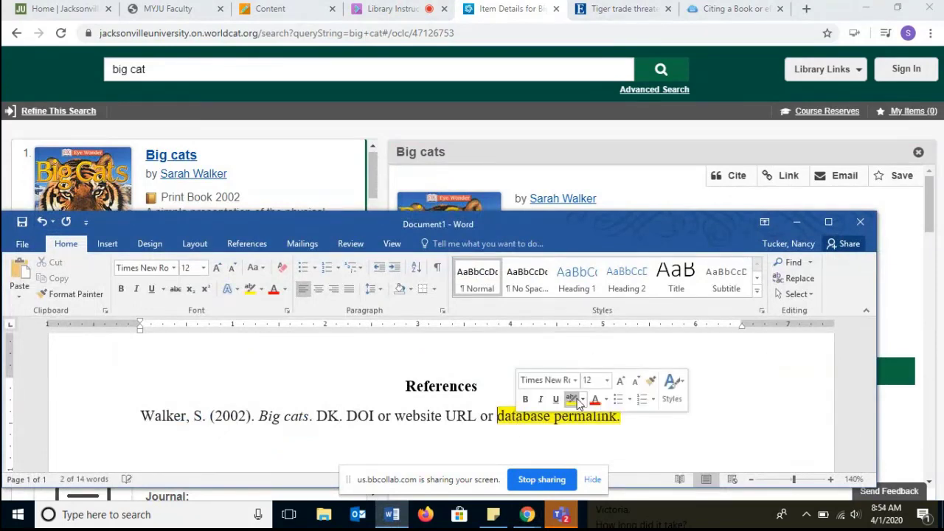
- Copy the Big cats record's shareable link from the catalog
{"action": "left_click", "coordinate": [907, 325]}
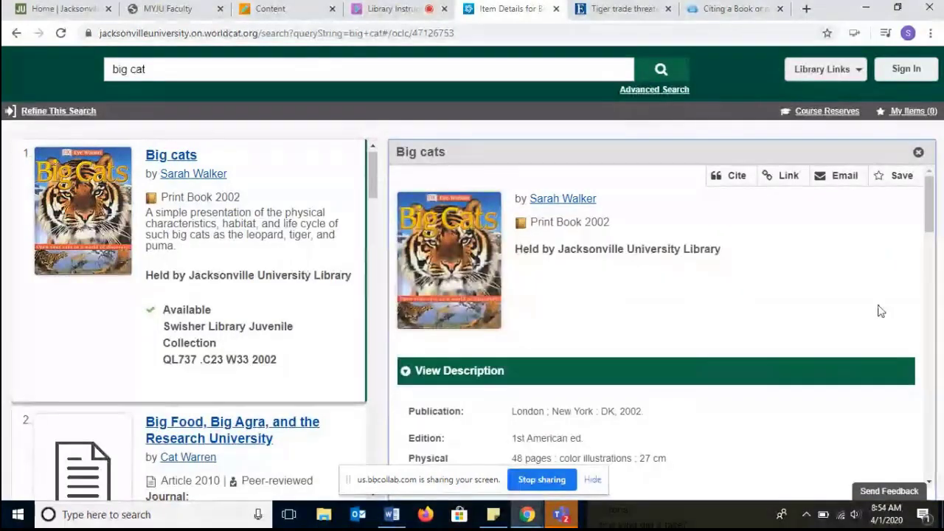
{"action": "left_click", "coordinate": [783, 177]}
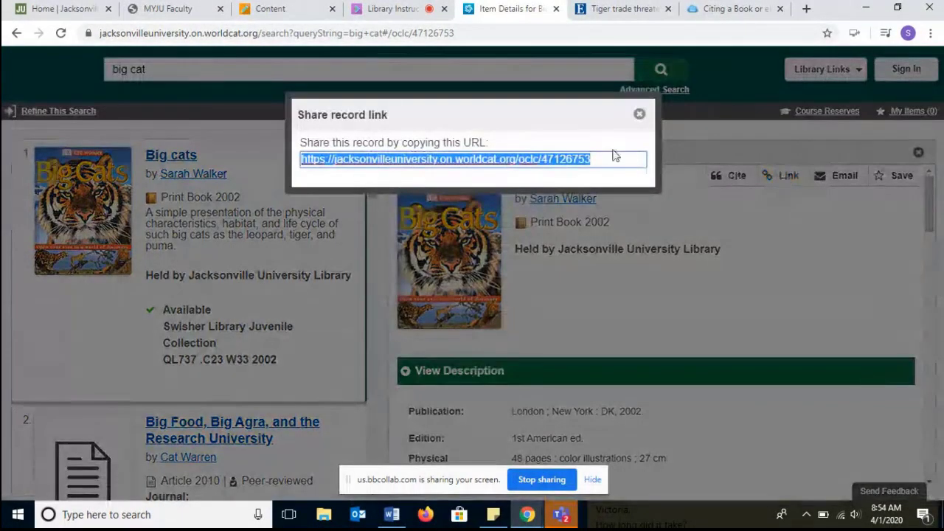
{"action": "right_click", "coordinate": [566, 159]}
{"action": "left_click", "coordinate": [599, 185]}
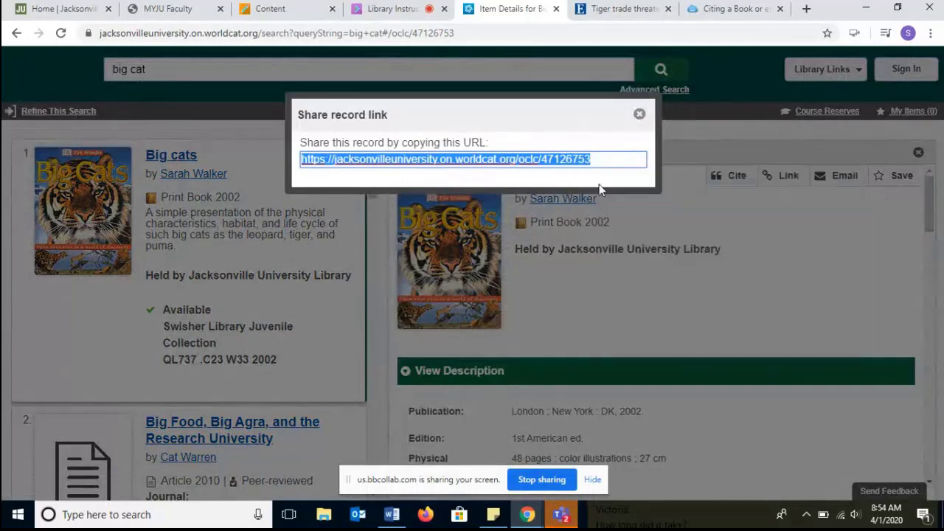
{"action": "left_click", "coordinate": [641, 115]}
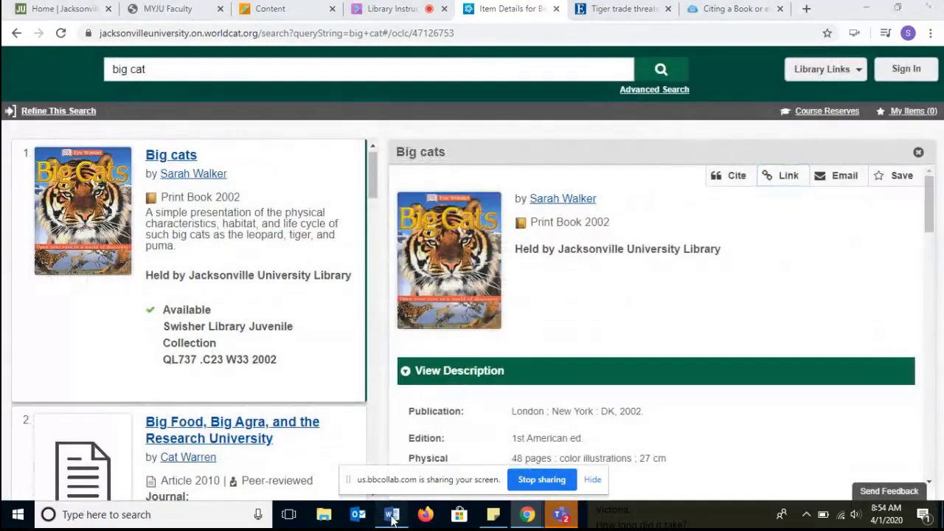
- Replace the DOI, URL or permalink placeholder with the copied record link
{"action": "key", "text": "alt+Tab"}
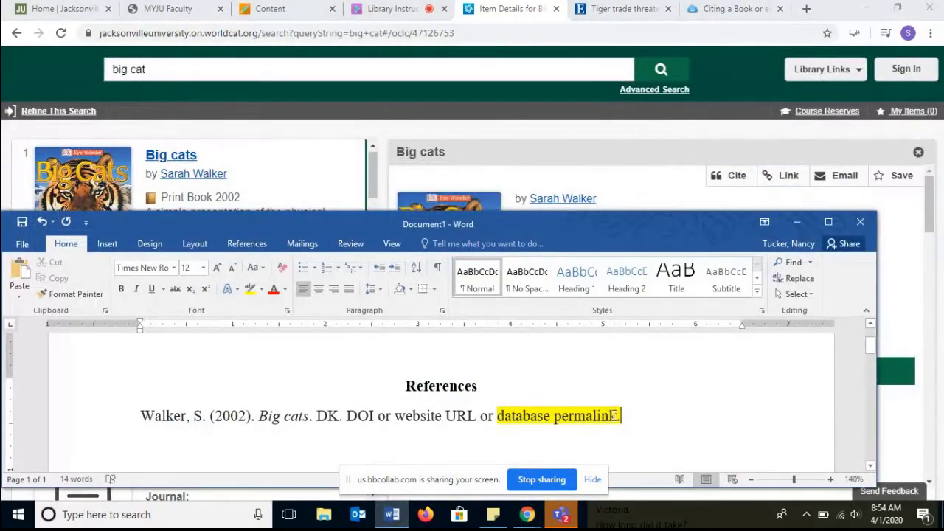
{"action": "left_click_drag", "start_coordinate": [613, 416], "coordinate": [367, 416]}
{"action": "key", "text": "ctrl+v"}
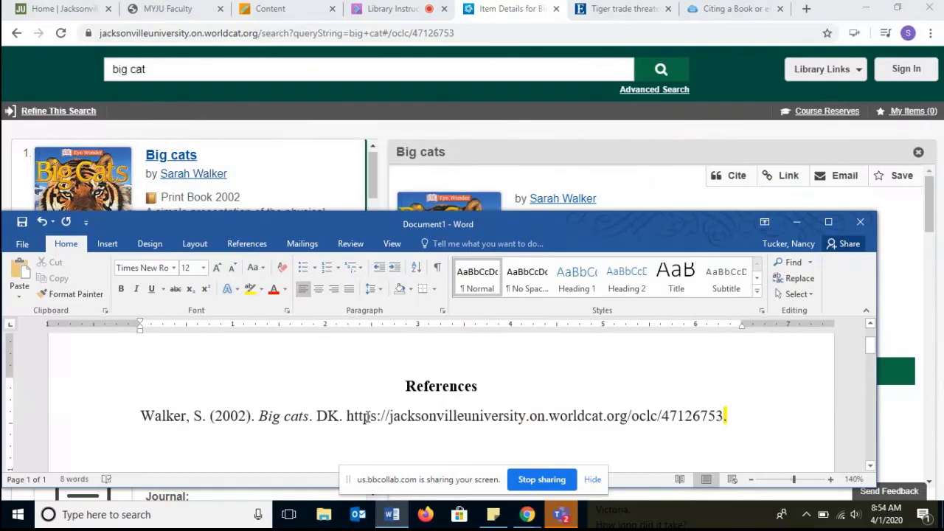
{"action": "key", "text": "Delete"}
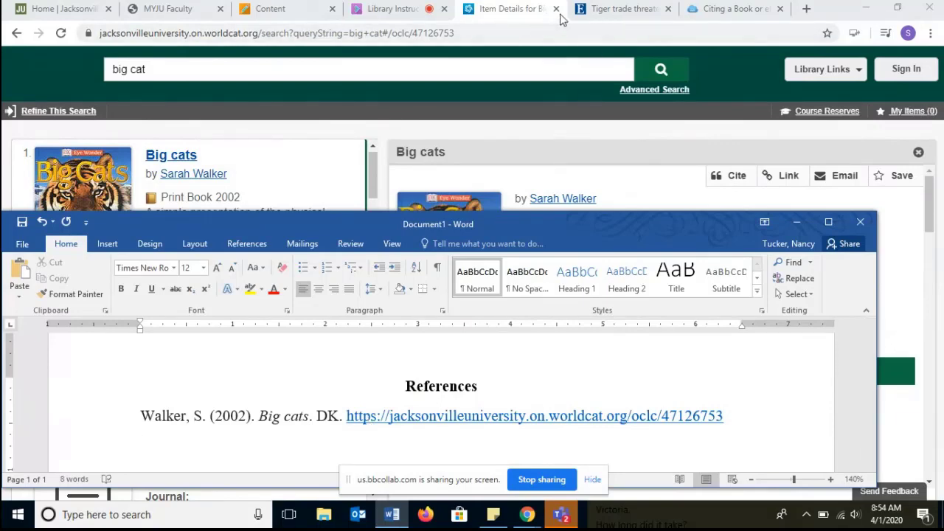
- Copy the APA citation for the Tiger trade threatens big cats worldwide article from the database's Cite tool
{"action": "left_click", "coordinate": [598, 149]}
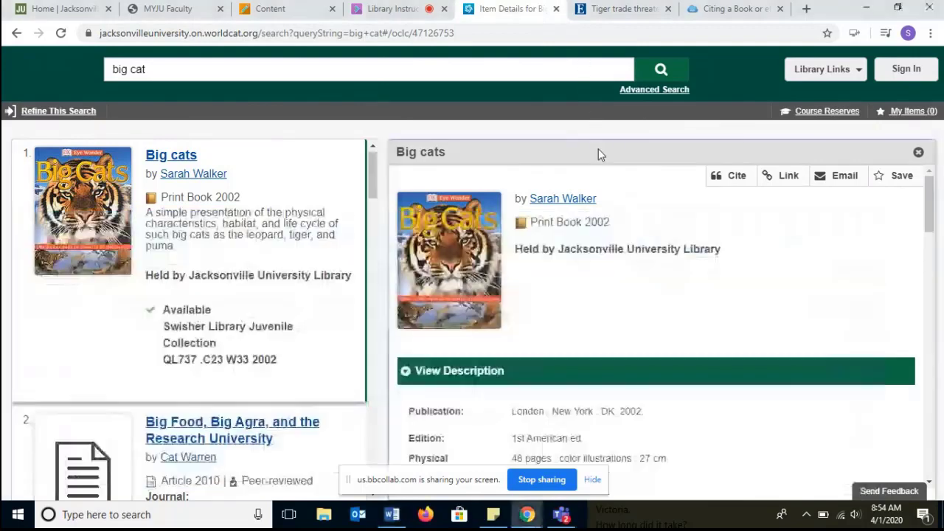
{"action": "left_click", "coordinate": [553, 10]}
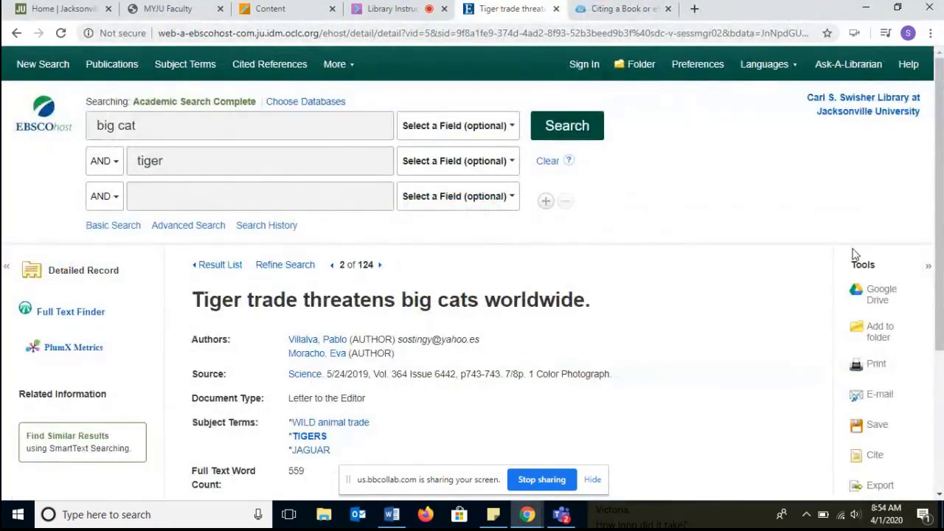
{"action": "left_click_drag", "start_coordinate": [940, 251], "coordinate": [939, 287]}
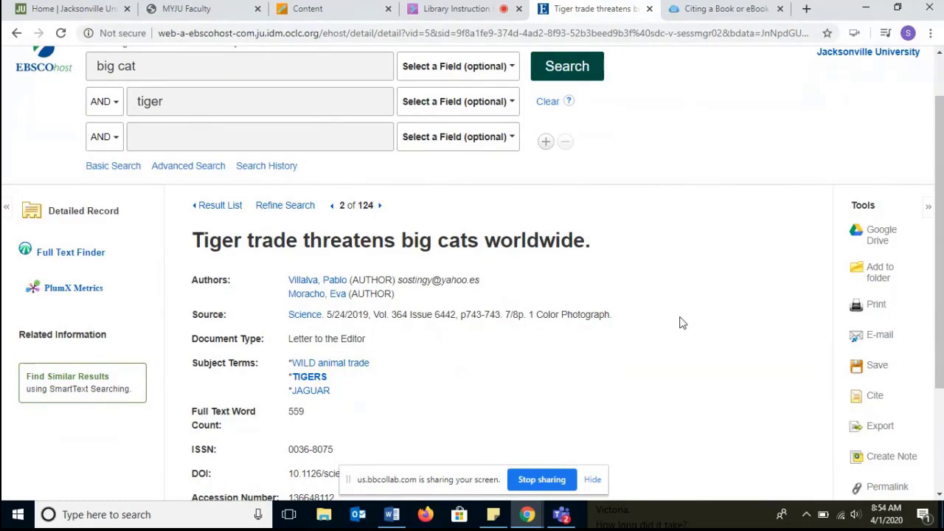
{"action": "left_click_drag", "start_coordinate": [940, 296], "coordinate": [940, 298]}
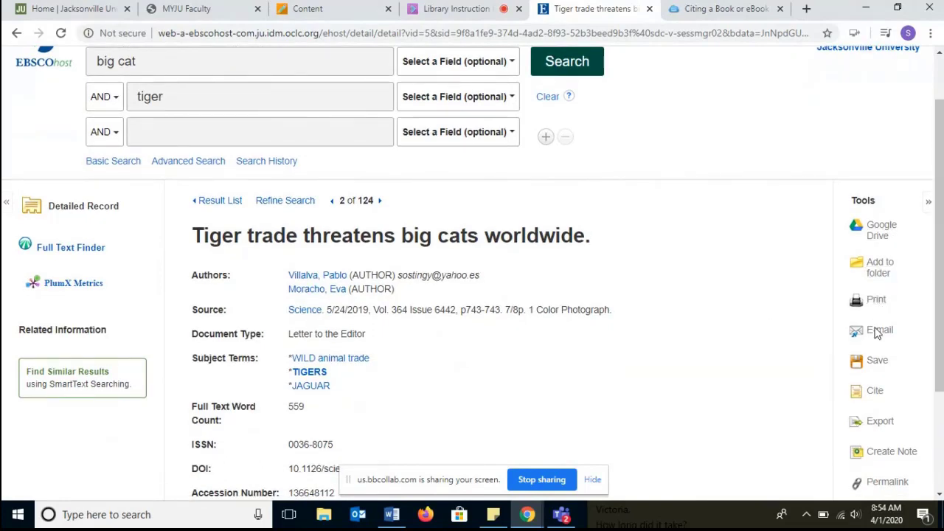
{"action": "left_click", "coordinate": [880, 401]}
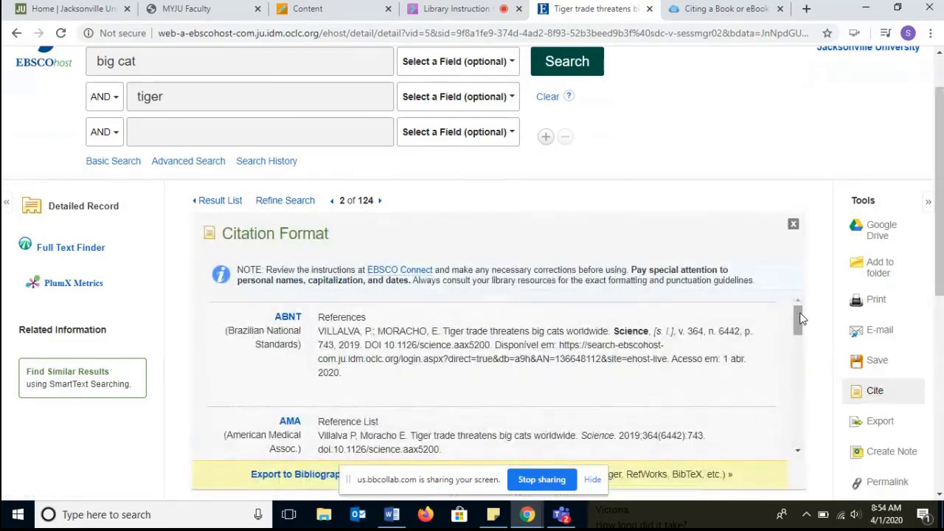
{"action": "left_click_drag", "start_coordinate": [802, 318], "coordinate": [802, 346]}
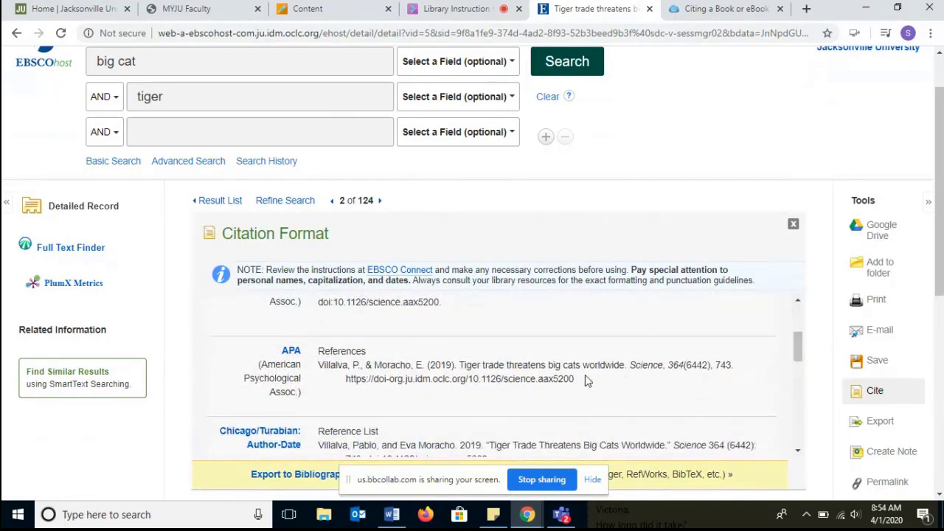
{"action": "left_click_drag", "start_coordinate": [575, 379], "coordinate": [319, 365]}
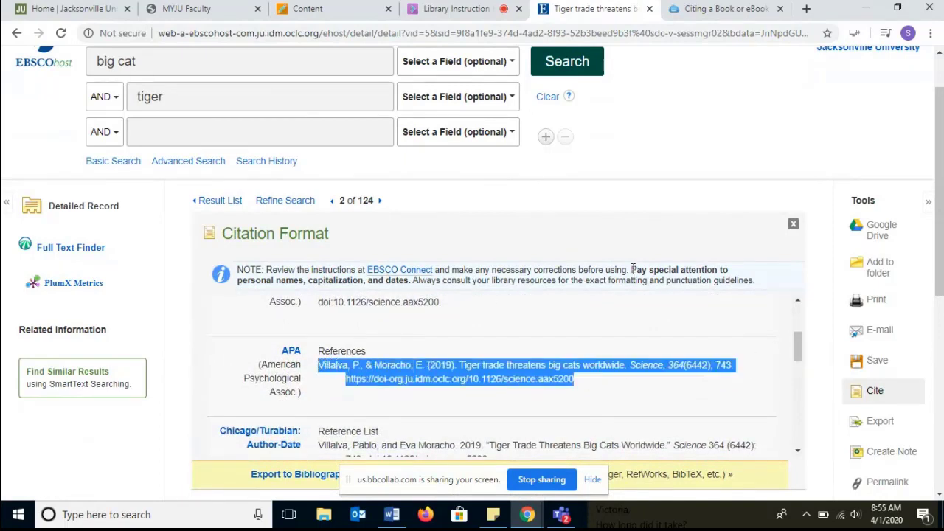
{"action": "left_click_drag", "start_coordinate": [631, 271], "coordinate": [559, 280]}
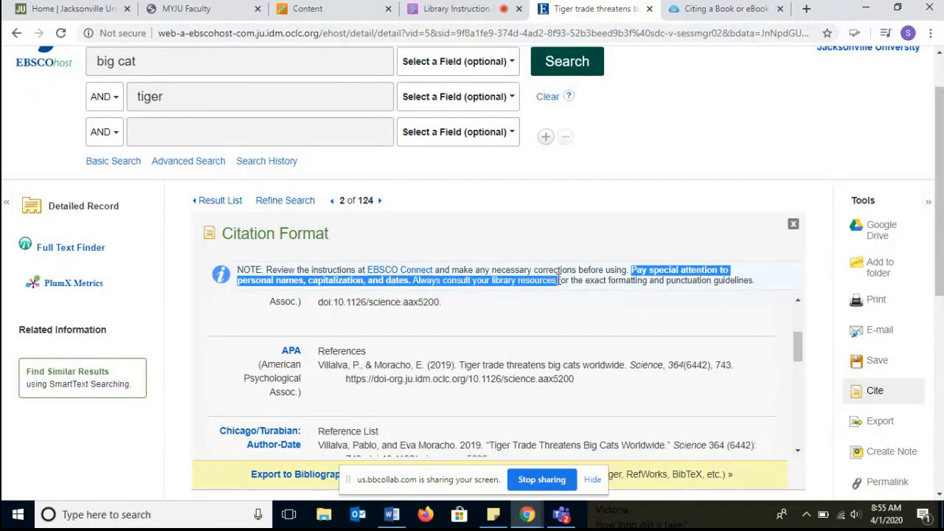
{"action": "left_click_drag", "start_coordinate": [575, 379], "coordinate": [320, 369]}
{"action": "right_click", "coordinate": [320, 369]}
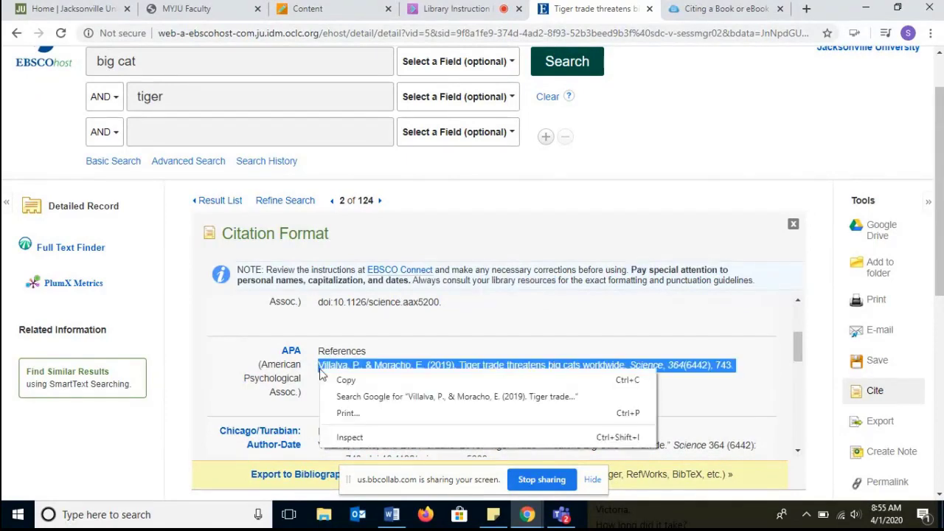
{"action": "left_click", "coordinate": [347, 379]}
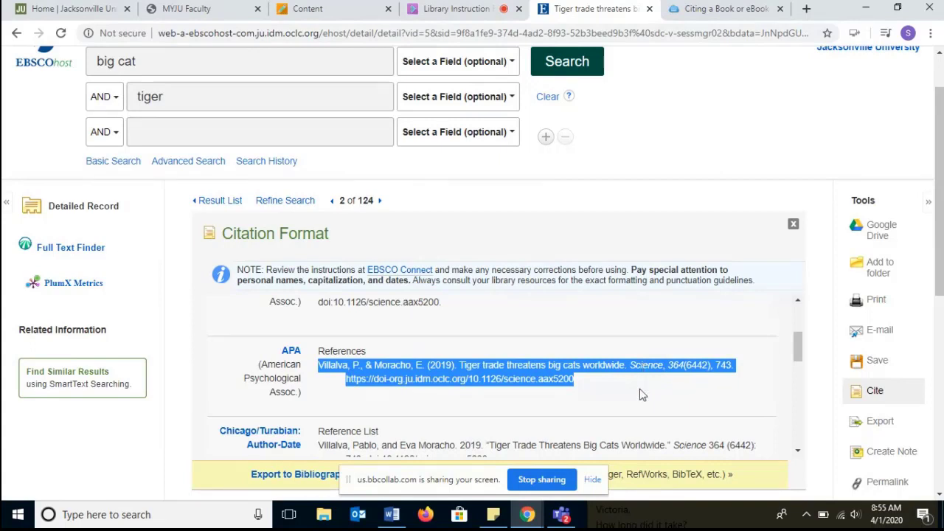
- Paste the copied article citation as a new entry below the Big cats reference
{"action": "left_click", "coordinate": [392, 515]}
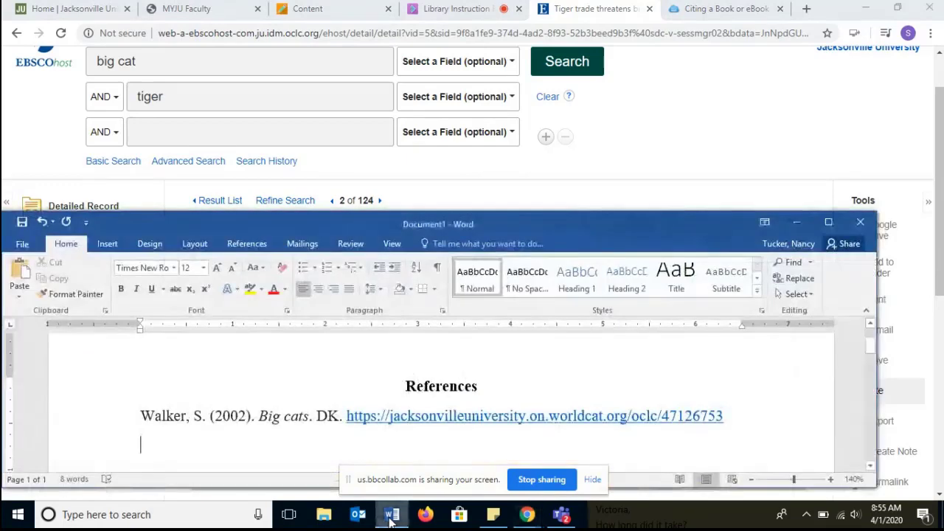
{"action": "left_click_drag", "start_coordinate": [561, 210], "coordinate": [558, 131]}
{"action": "key", "text": "ctrl+v"}
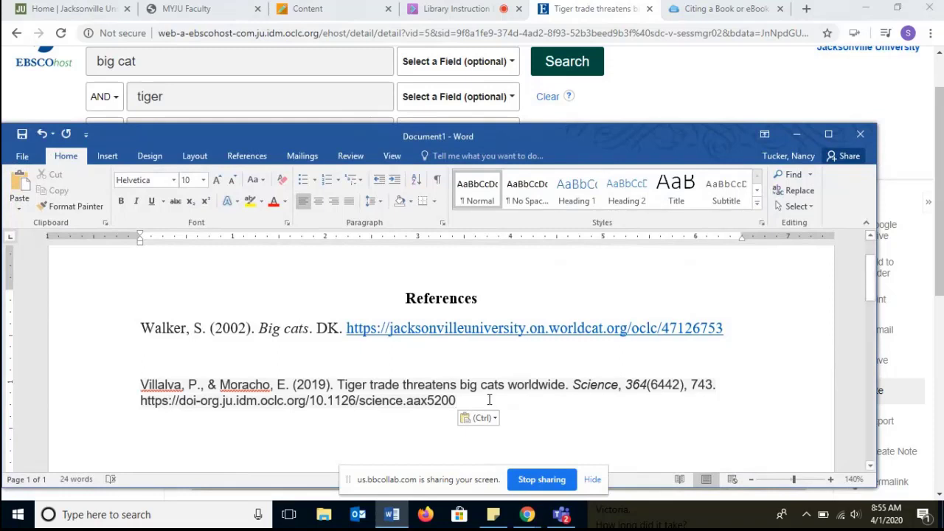
- Set the pasted article citation's font to Times New Roman, 12 pt
{"action": "left_click_drag", "start_coordinate": [504, 409], "coordinate": [145, 387]}
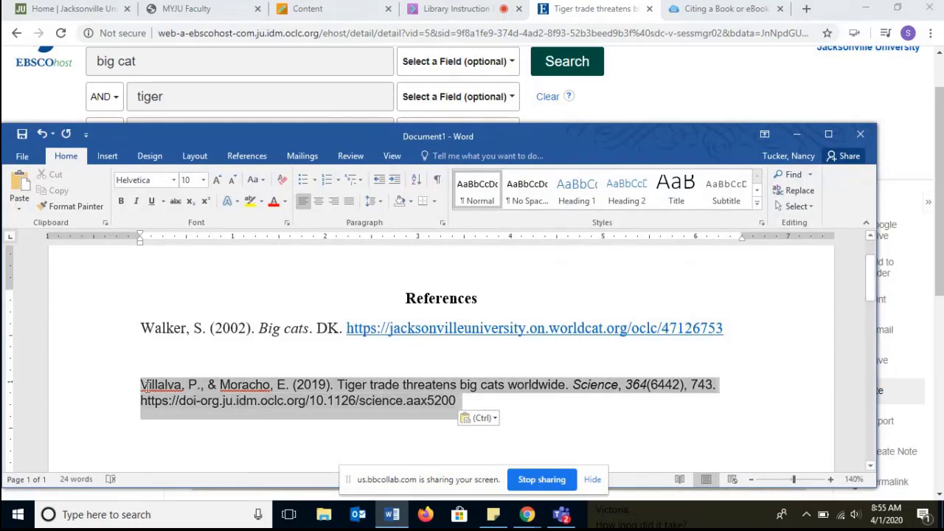
{"action": "left_click", "coordinate": [140, 181]}
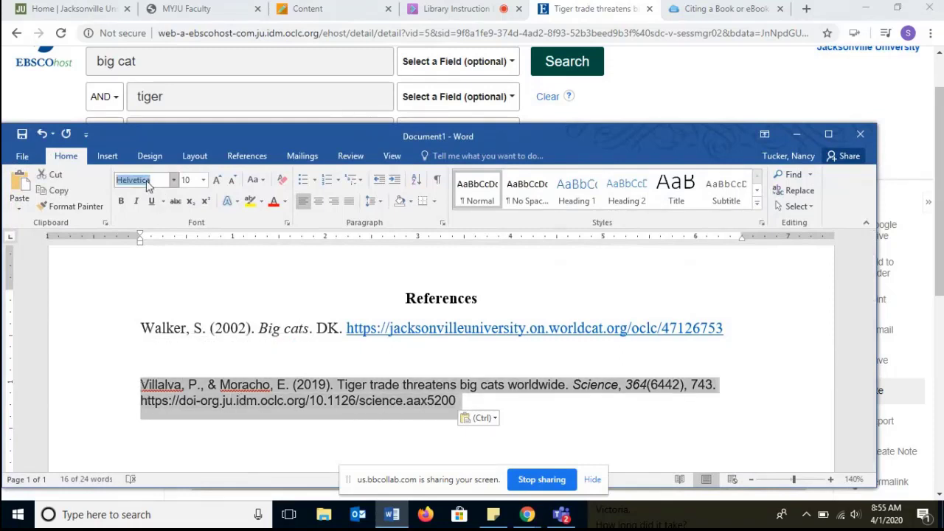
{"action": "type", "text": "Times New Roman"}
{"action": "key", "text": "Tab"}
{"action": "type", "text": "12"}
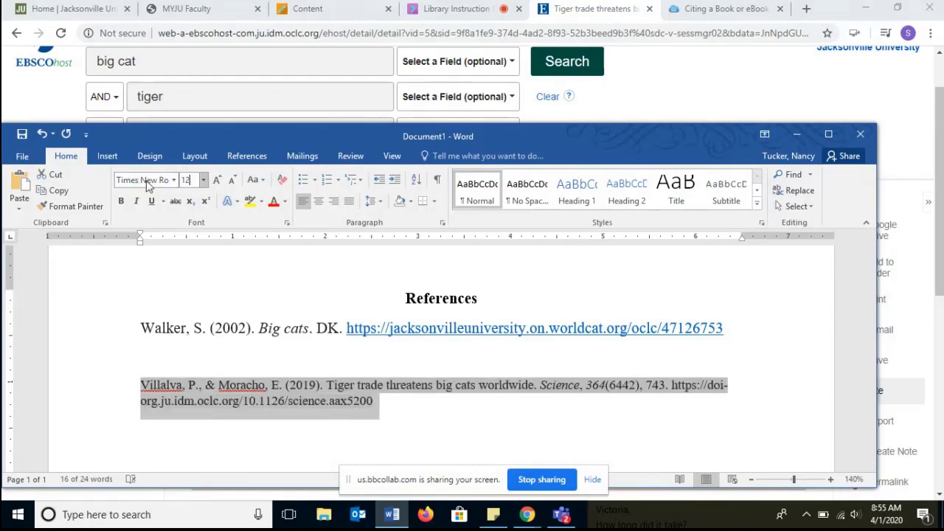
{"action": "key", "text": "Return"}
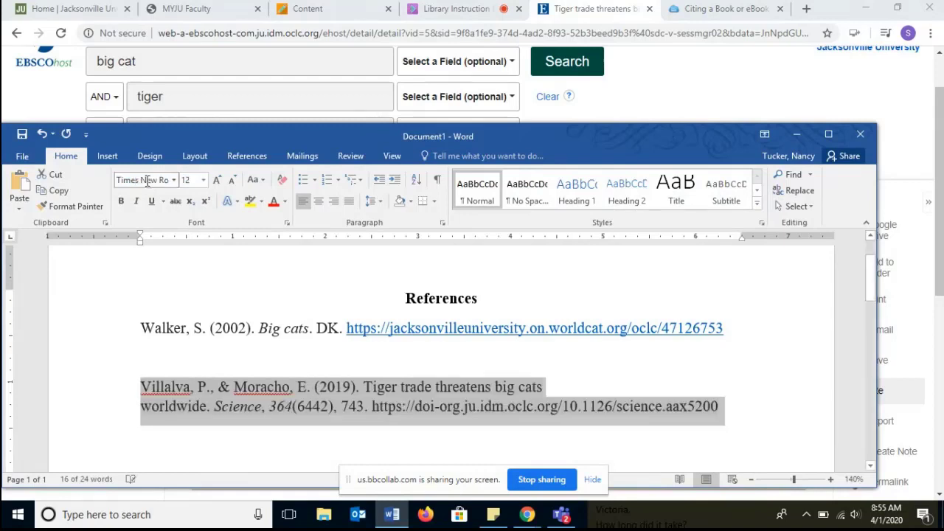
{"action": "left_click", "coordinate": [591, 406]}
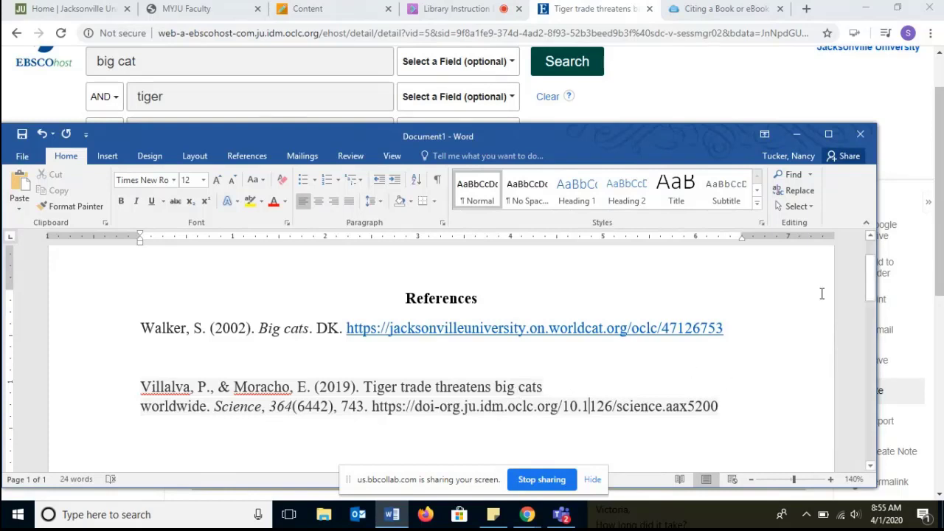
- Open the guide's Citing a Journal Article page and compare its DOI format with the article's DOI link
{"action": "left_click", "coordinate": [704, 7]}
{"action": "left_click", "coordinate": [202, 171]}
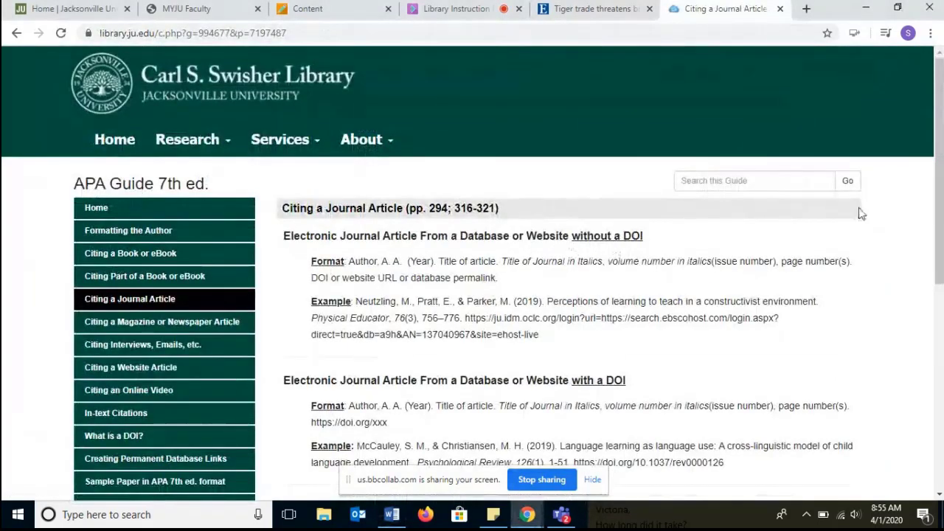
{"action": "scroll", "coordinate": [938, 177], "scroll_direction": "down", "scroll_amount": 3}
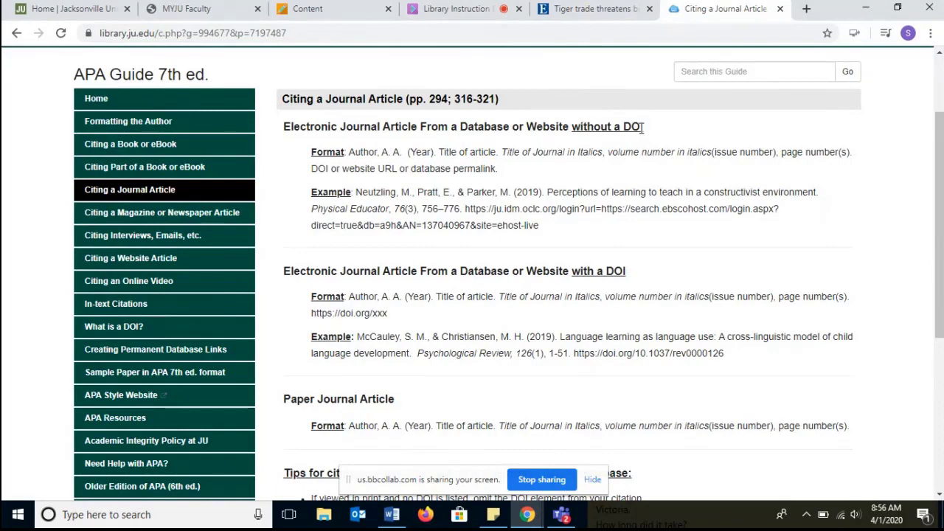
{"action": "left_click", "coordinate": [594, 9]}
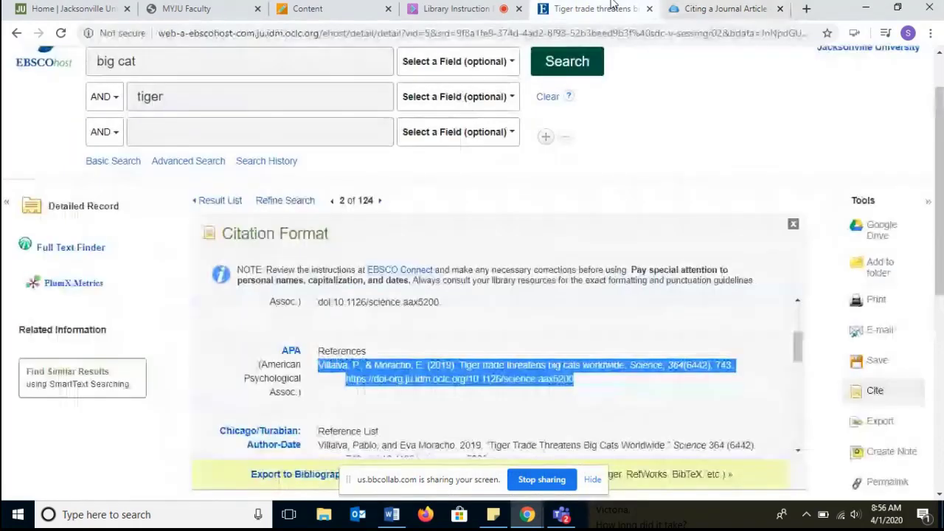
{"action": "left_click", "coordinate": [427, 384]}
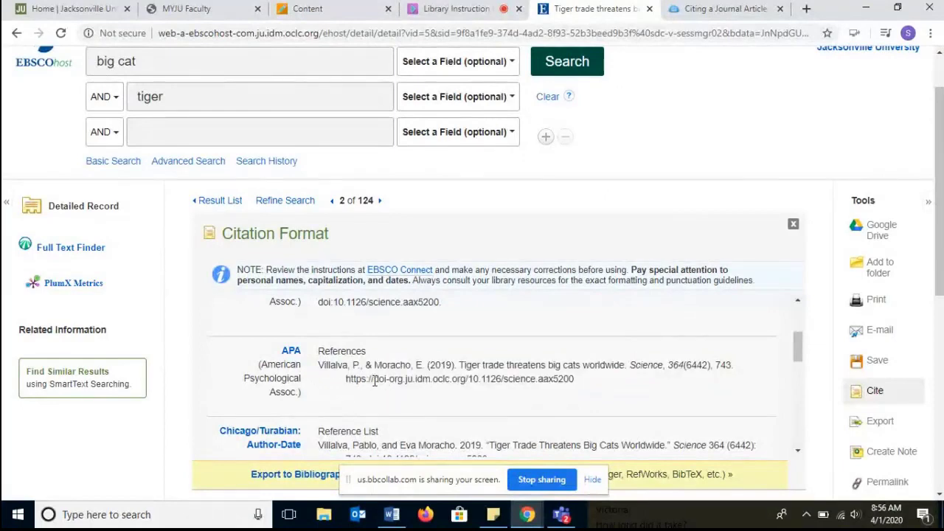
{"action": "left_click_drag", "start_coordinate": [375, 380], "coordinate": [387, 380]}
{"action": "left_click_drag", "start_coordinate": [346, 379], "coordinate": [364, 379]}
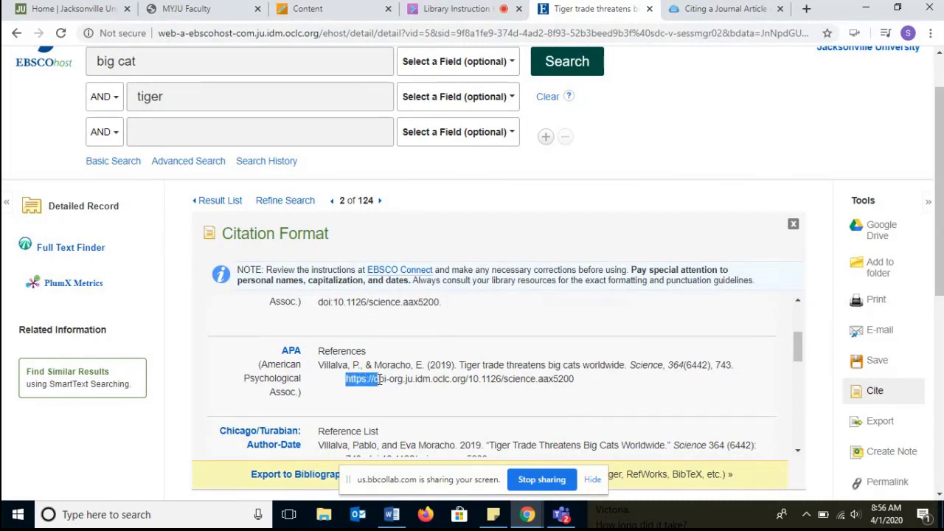
{"action": "left_click_drag", "start_coordinate": [378, 379], "coordinate": [583, 387]}
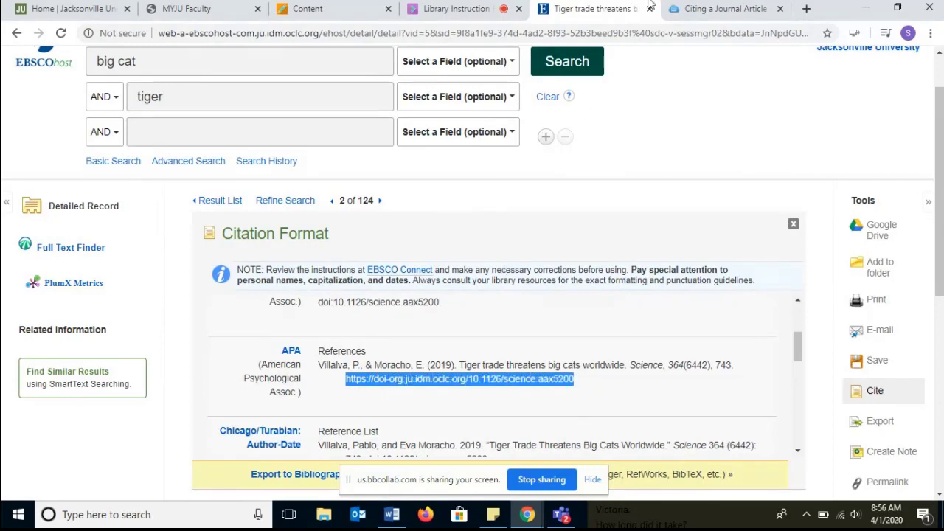
{"action": "left_click", "coordinate": [680, 13]}
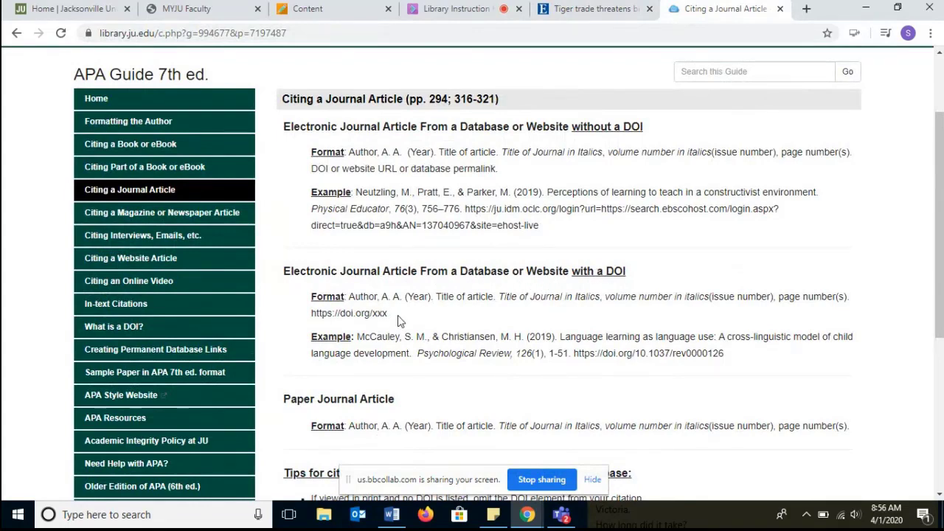
- Copy the guide's format line for an electronic journal article with a DOI
{"action": "left_click_drag", "start_coordinate": [399, 320], "coordinate": [350, 302]}
{"action": "right_click", "coordinate": [352, 304]}
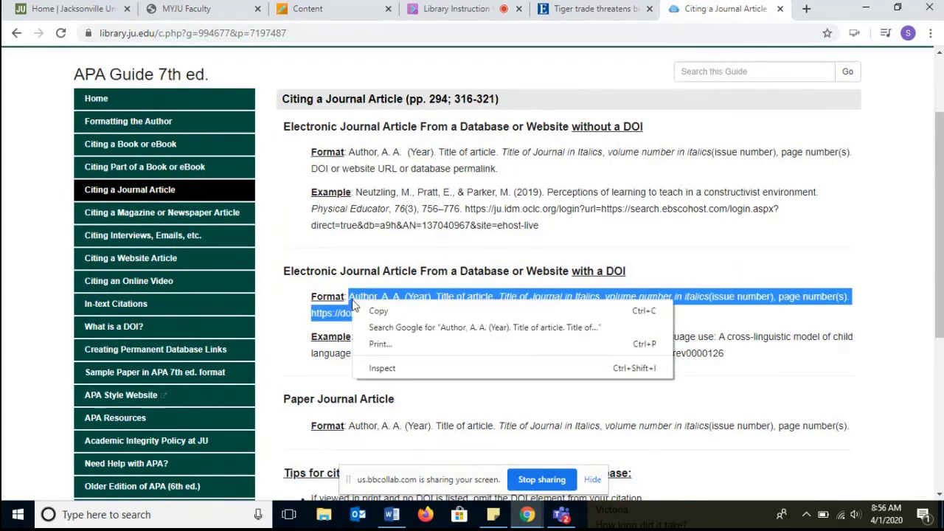
{"action": "left_click", "coordinate": [378, 311]}
- Paste the journal-article-with-DOI format template as a new paragraph below the article citation
{"action": "left_click", "coordinate": [392, 515]}
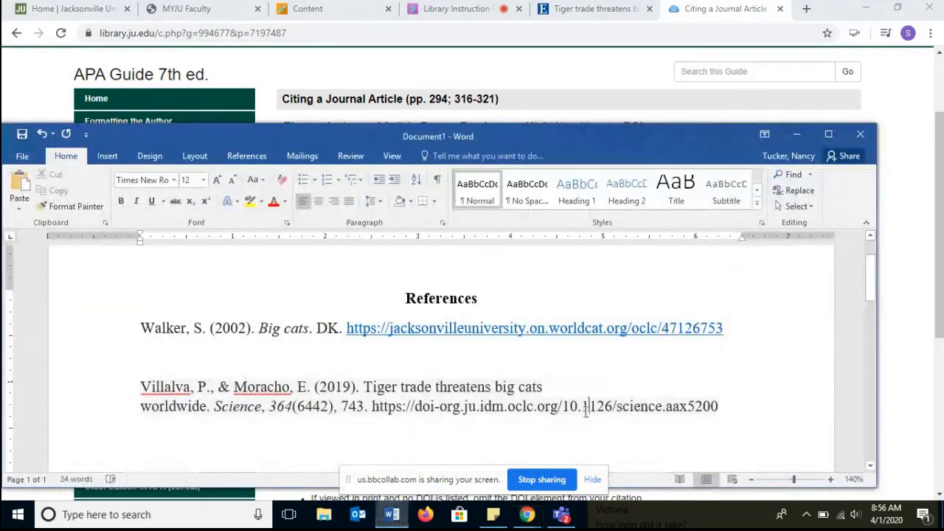
{"action": "double_click", "coordinate": [710, 136]}
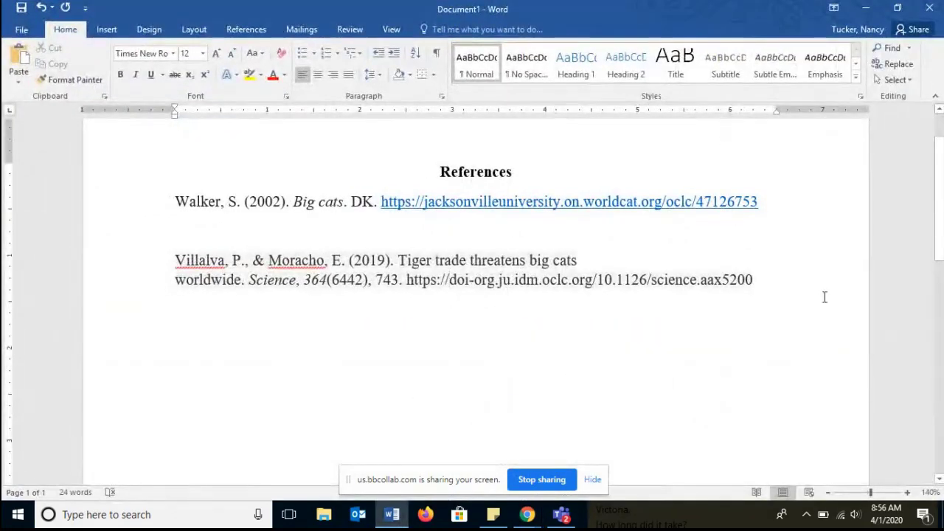
{"action": "left_click", "coordinate": [782, 280]}
{"action": "key", "text": "Return"}
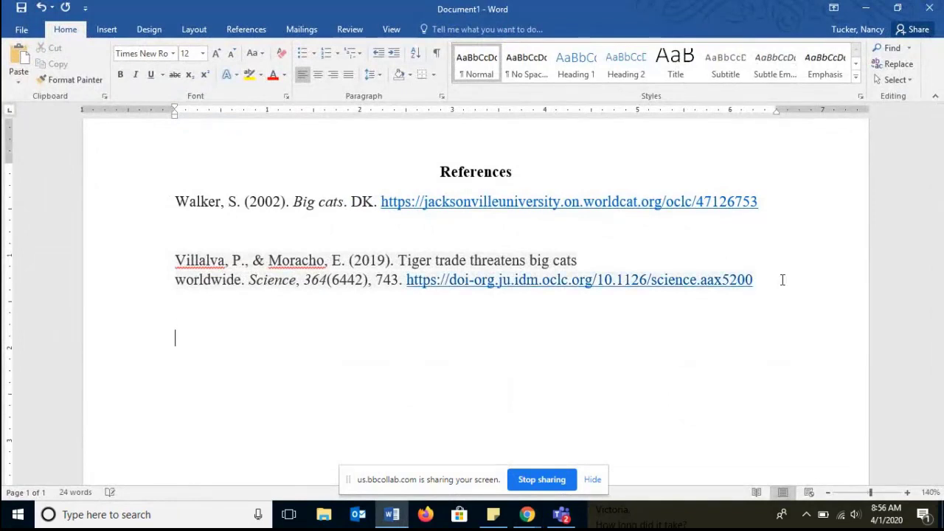
{"action": "key", "text": "Return"}
{"action": "key", "text": "ctrl+v"}
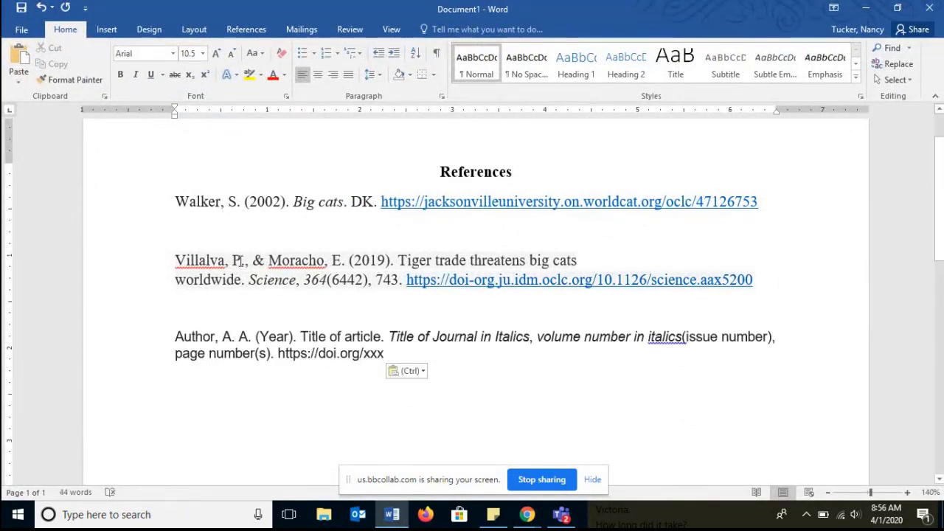
- Highlight the Author, A. A. placeholder in the template in yellow
{"action": "left_click_drag", "start_coordinate": [177, 262], "coordinate": [246, 267]}
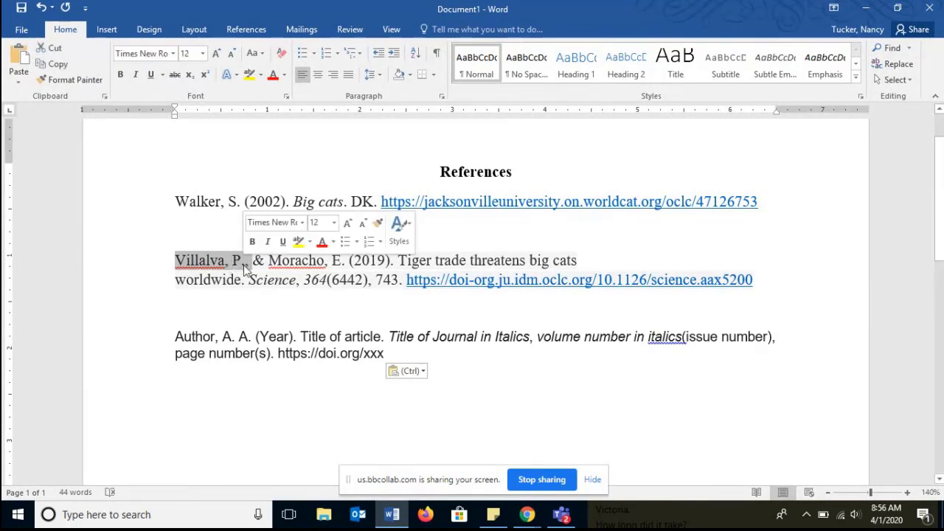
{"action": "left_click_drag", "start_coordinate": [255, 338], "coordinate": [175, 336]}
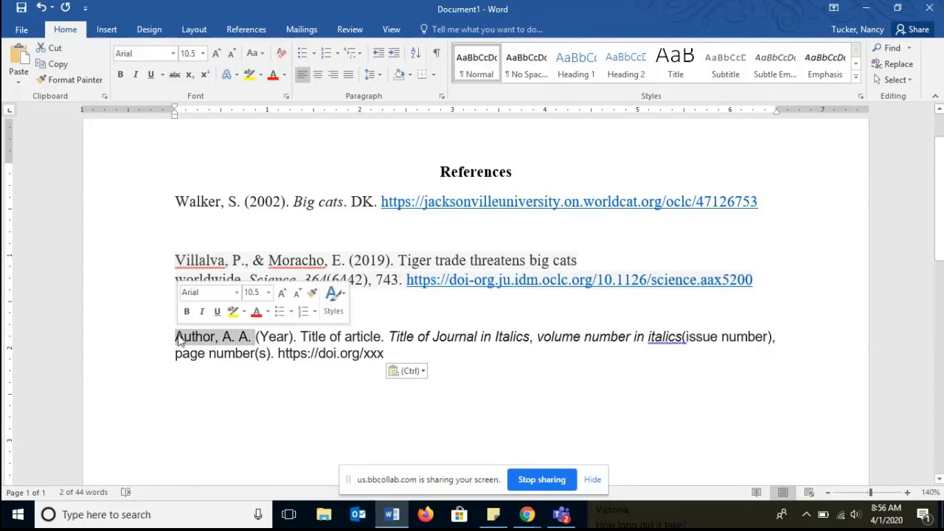
{"action": "left_click", "coordinate": [250, 75]}
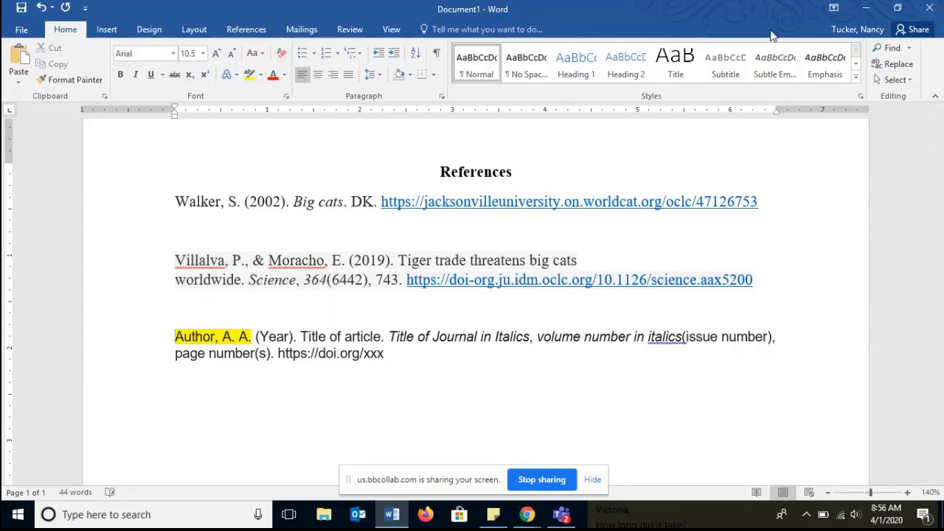
- Open the guide's Formatting the Author page and examine the two-author example
{"action": "left_click", "coordinate": [866, 8]}
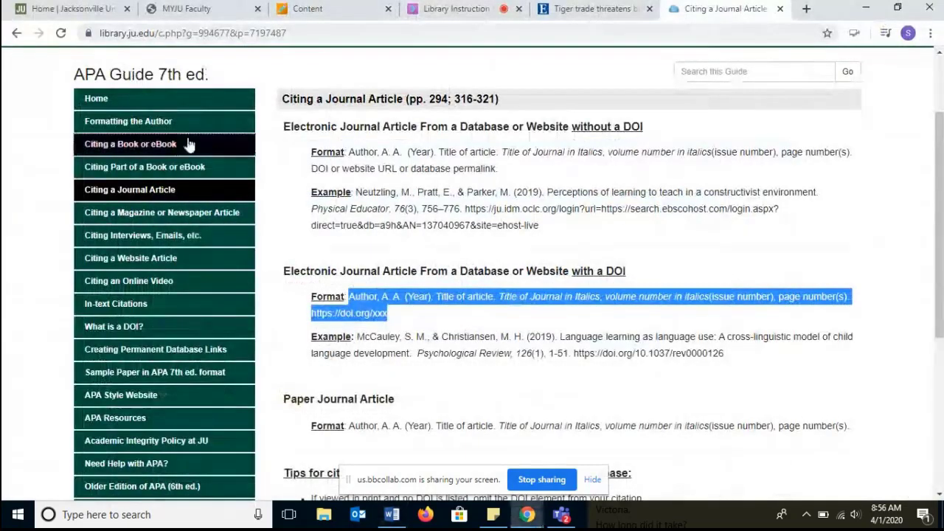
{"action": "left_click", "coordinate": [130, 122]}
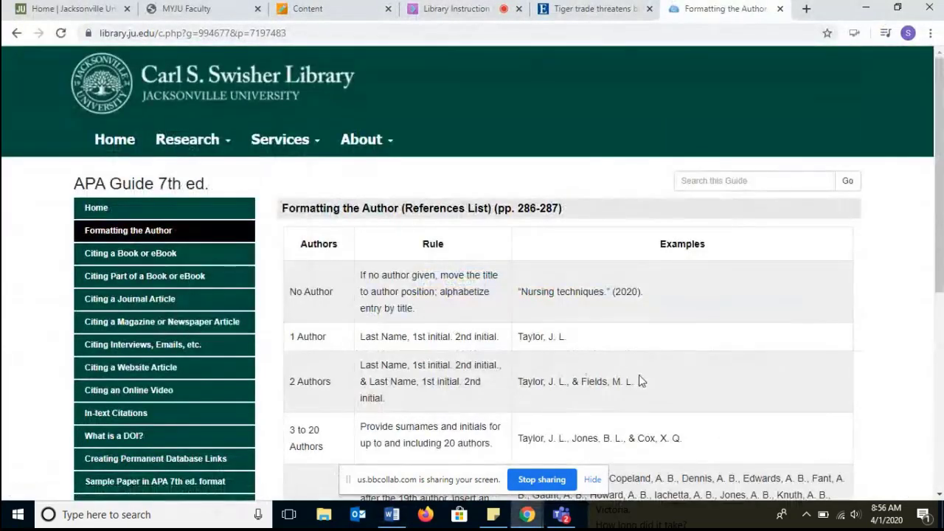
{"action": "left_click_drag", "start_coordinate": [640, 381], "coordinate": [585, 379]}
{"action": "left_click_drag", "start_coordinate": [522, 380], "coordinate": [518, 381]}
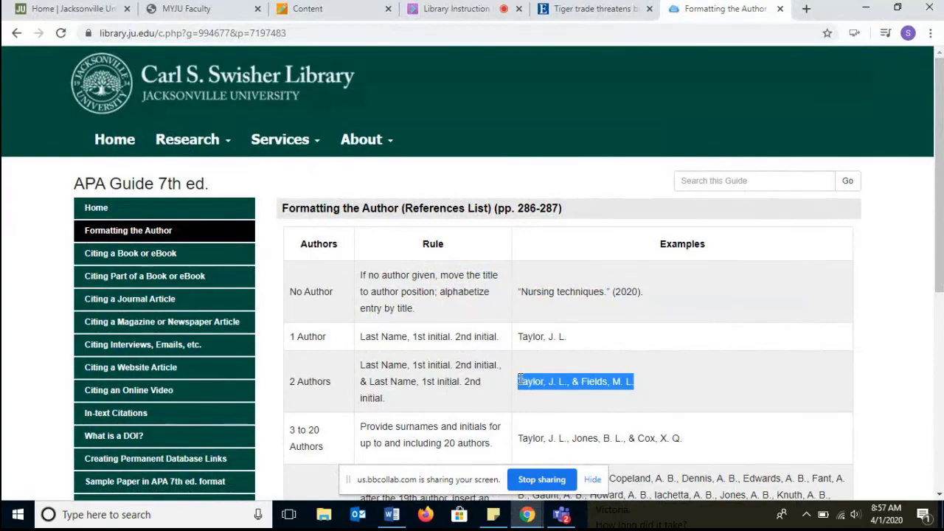
- Copy the guide's two-author example 'Taylor, J. L., & Fields, M. L.' and paste it over the Author, A. A. placeholder
{"action": "right_click", "coordinate": [520, 381]}
{"action": "left_click", "coordinate": [546, 389]}
{"action": "left_click", "coordinate": [392, 515]}
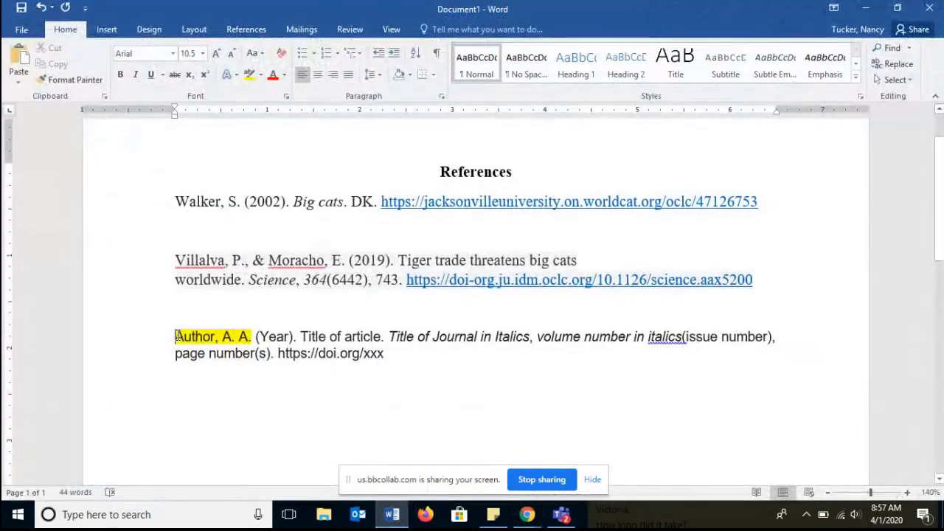
{"action": "left_click_drag", "start_coordinate": [175, 337], "coordinate": [252, 339]}
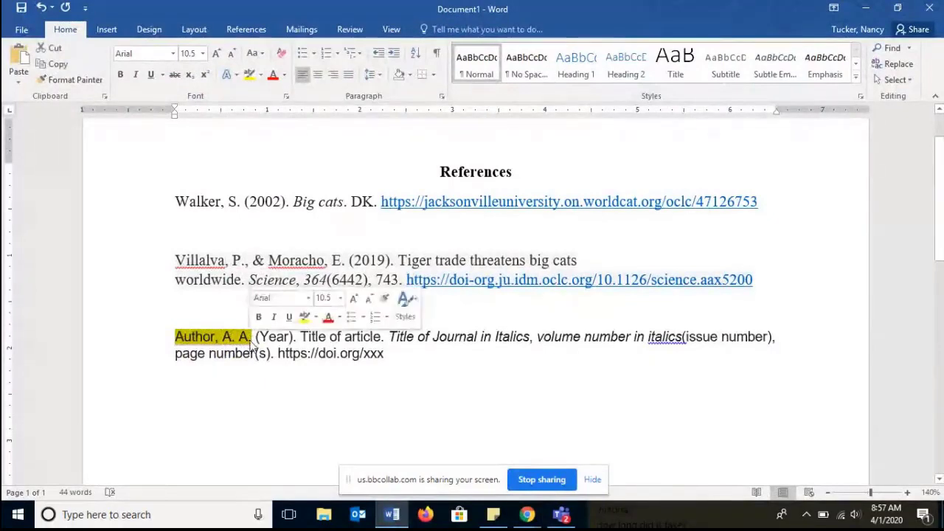
{"action": "key", "text": "ctrl+v"}
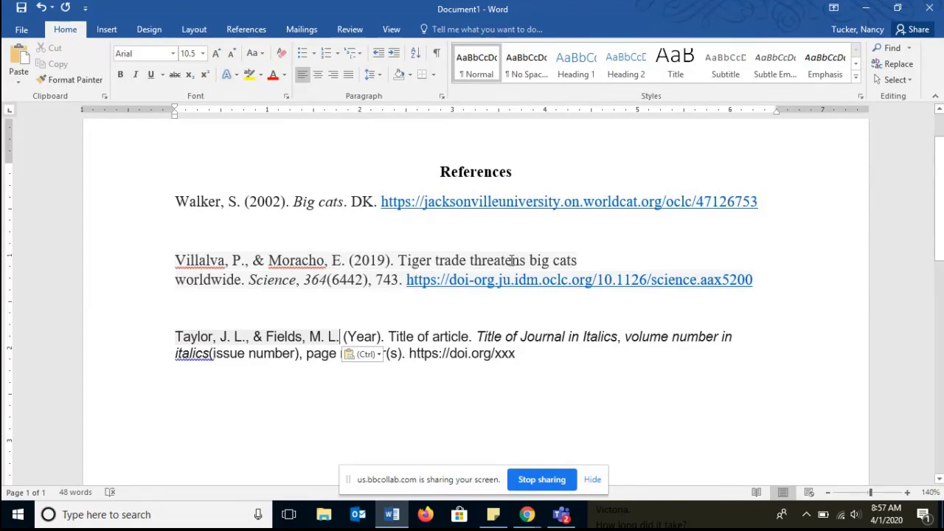
- Examine the article title, journal name, volume, issue and page parts of the Villalva article citation
{"action": "left_click_drag", "start_coordinate": [584, 258], "coordinate": [409, 262]}
{"action": "left_click", "coordinate": [403, 262]}
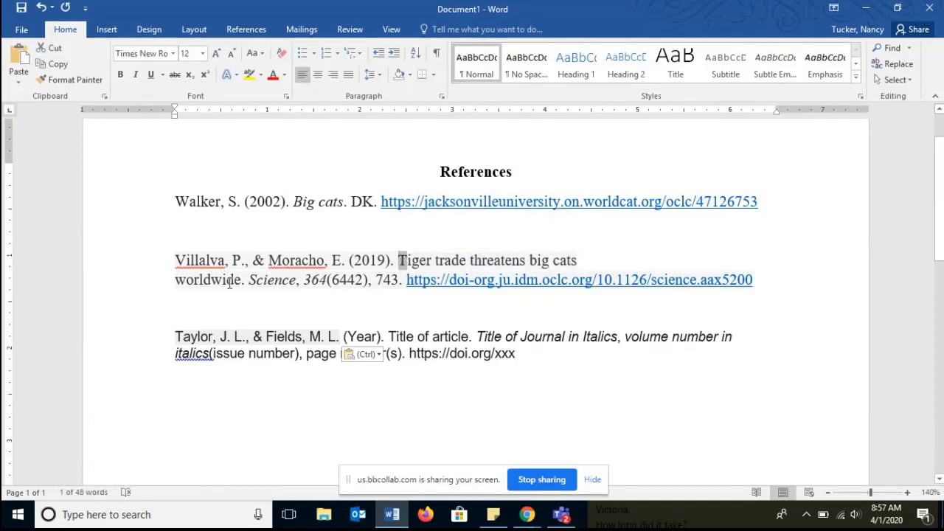
{"action": "left_click_drag", "start_coordinate": [254, 281], "coordinate": [297, 280]}
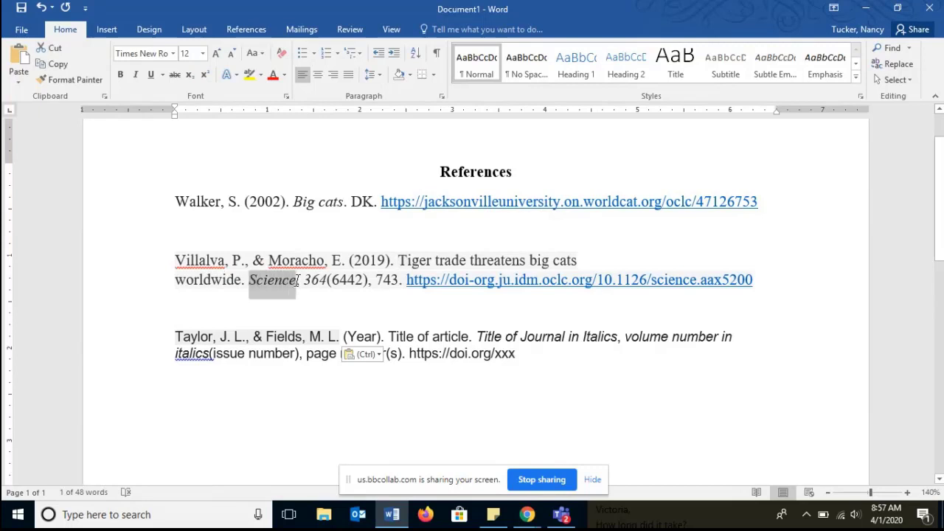
{"action": "double_click", "coordinate": [311, 281]}
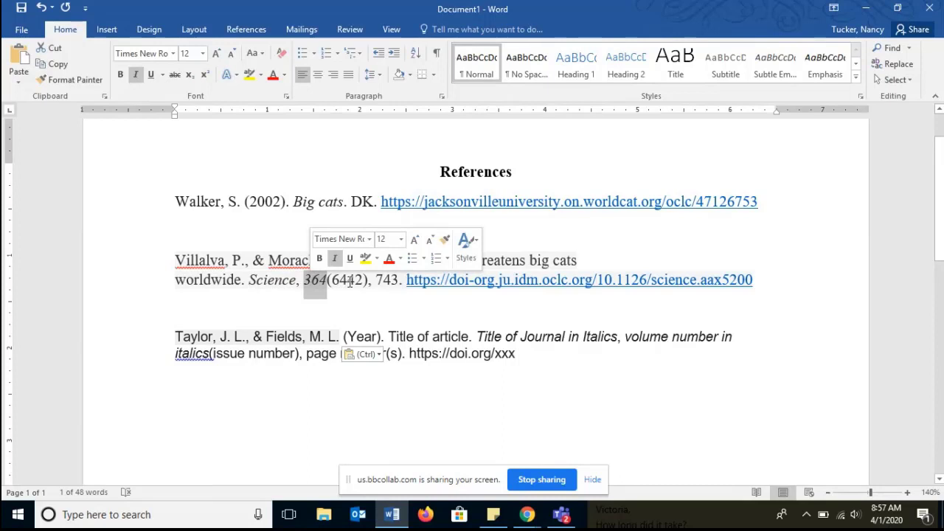
{"action": "double_click", "coordinate": [347, 281]}
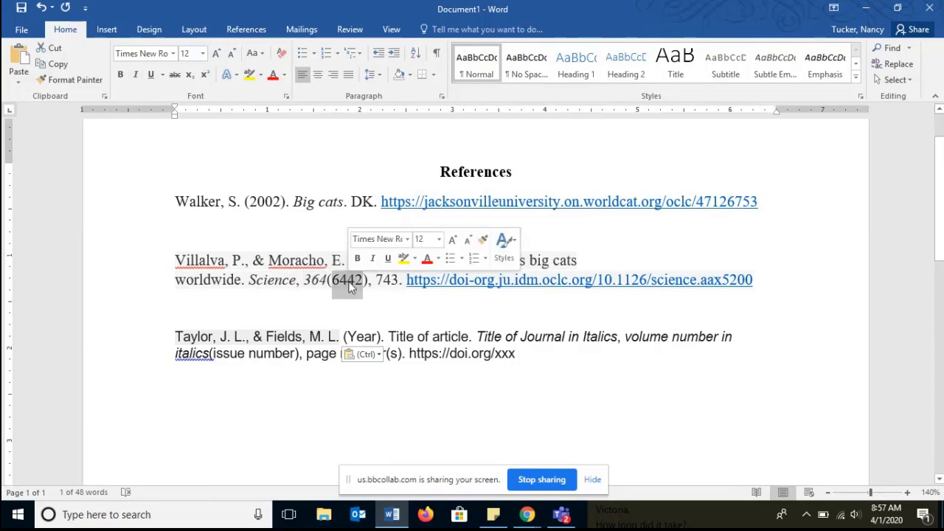
{"action": "double_click", "coordinate": [388, 282]}
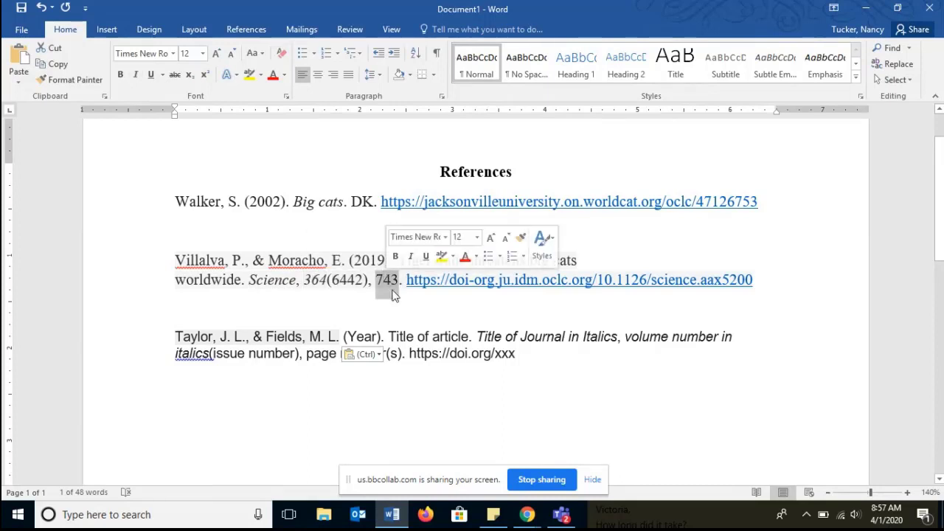
{"action": "left_click", "coordinate": [399, 308]}
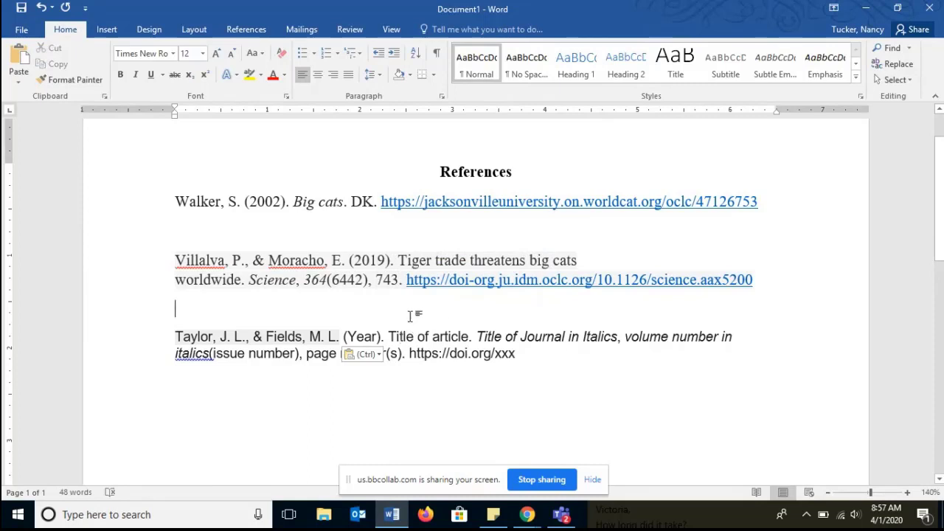
{"action": "left_click_drag", "start_coordinate": [404, 282], "coordinate": [163, 265]}
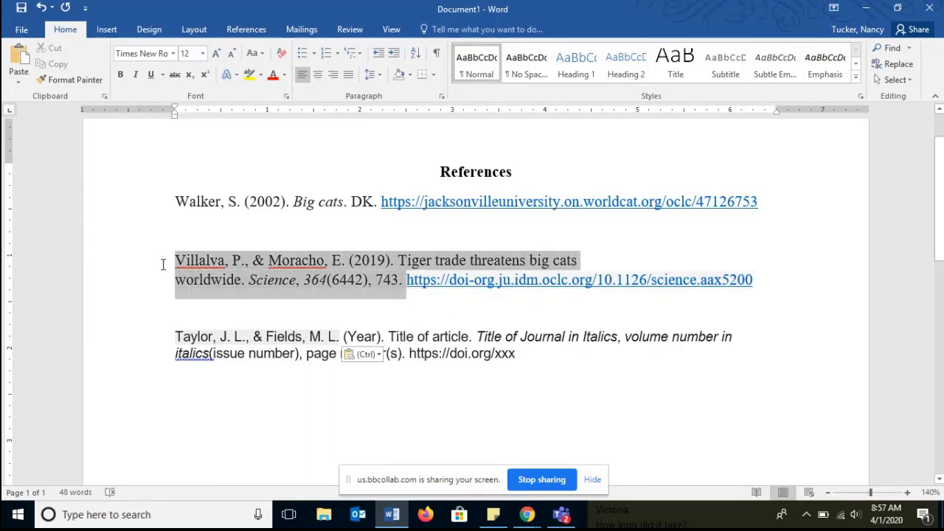
{"action": "left_click", "coordinate": [285, 77]}
{"action": "left_click", "coordinate": [286, 94]}
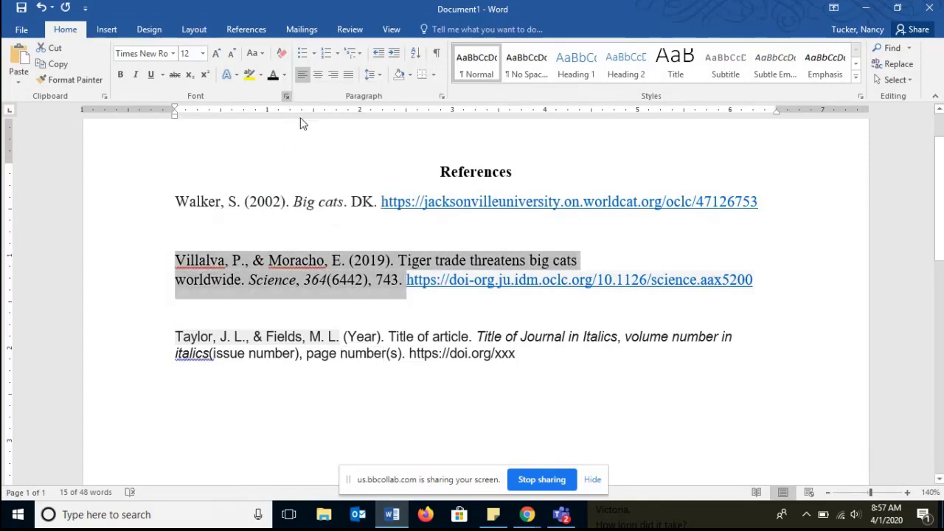
- Compare the Villalva citation with the pasted template, then delete the template paragraph
{"action": "left_click", "coordinate": [552, 352]}
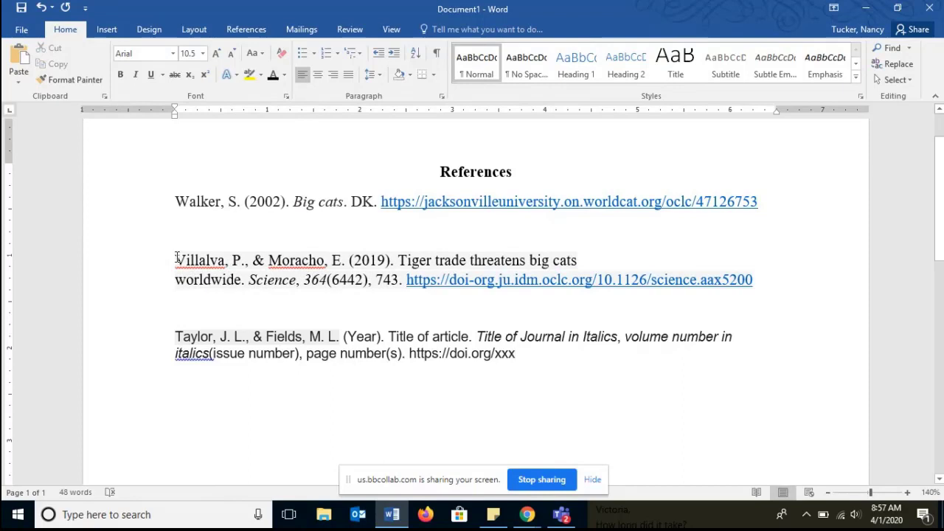
{"action": "left_click_drag", "start_coordinate": [177, 260], "coordinate": [414, 295]}
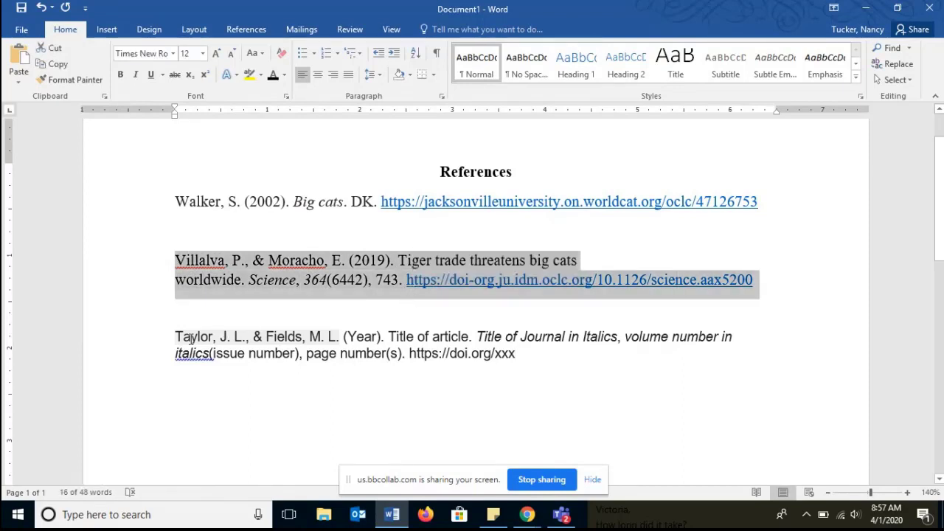
{"action": "left_click_drag", "start_coordinate": [190, 338], "coordinate": [506, 382]}
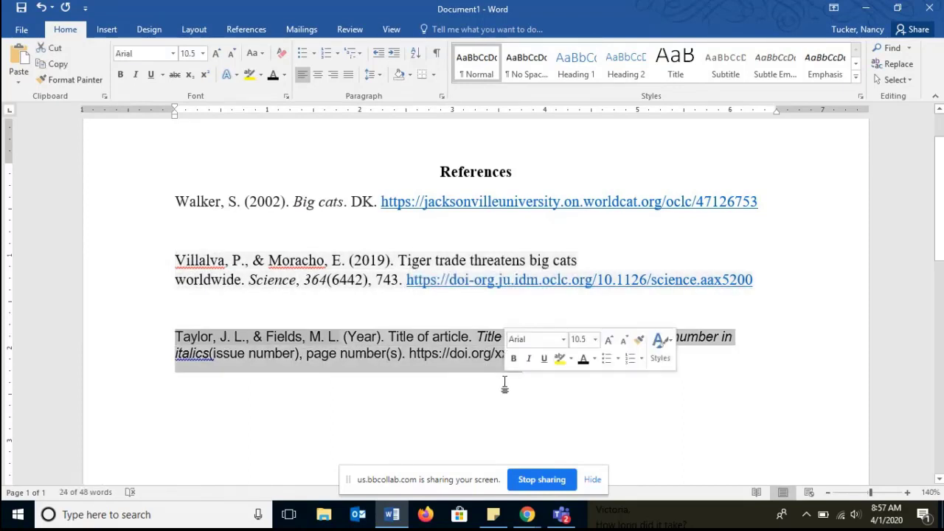
{"action": "left_click", "coordinate": [617, 374]}
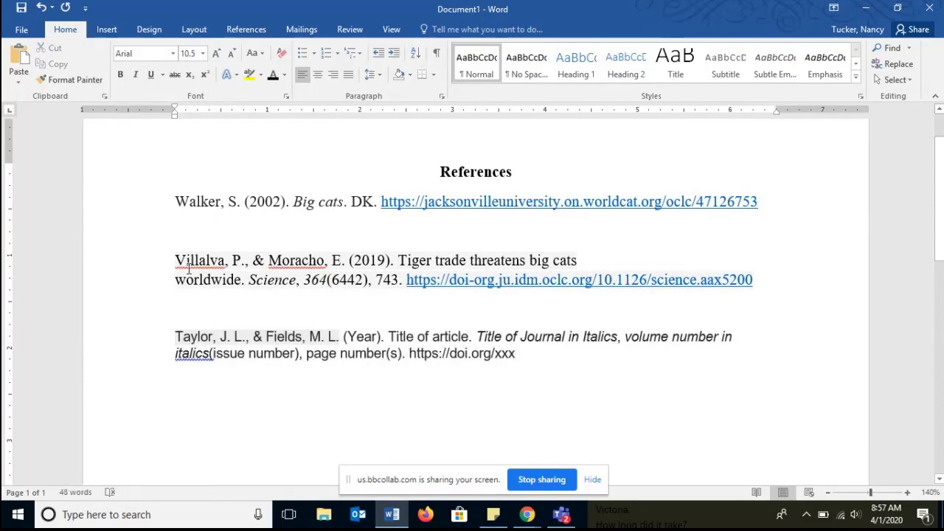
{"action": "left_click_drag", "start_coordinate": [178, 260], "coordinate": [452, 307]}
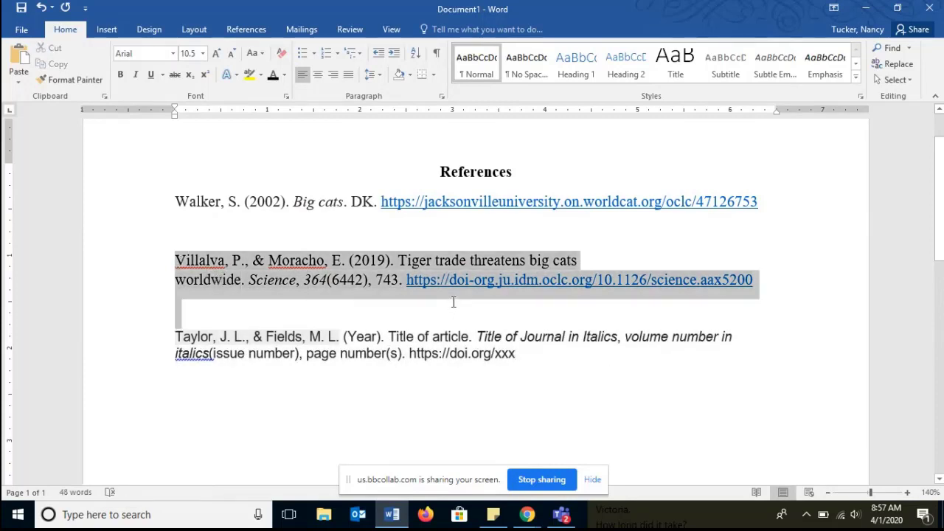
{"action": "left_click", "coordinate": [454, 302]}
{"action": "left_click_drag", "start_coordinate": [521, 353], "coordinate": [181, 337]}
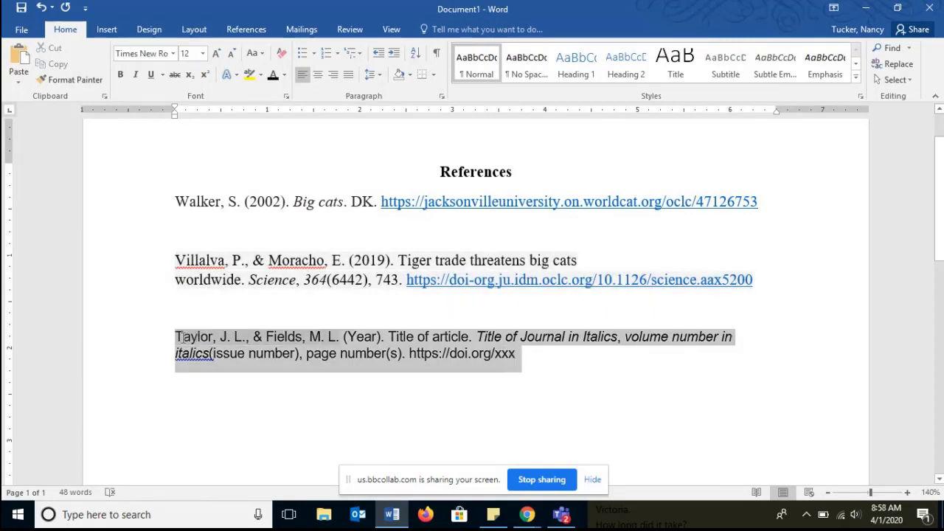
{"action": "key", "text": "BackSpace"}
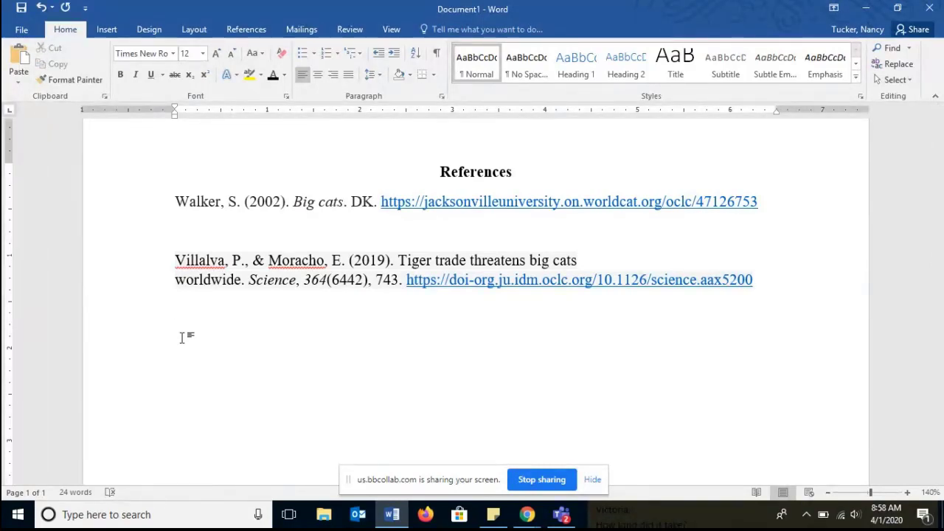
- Move the Villalva article citation above the Walker book citation and add a blank line after it
{"action": "scroll", "coordinate": [182, 337], "scroll_direction": "up", "scroll_amount": 1}
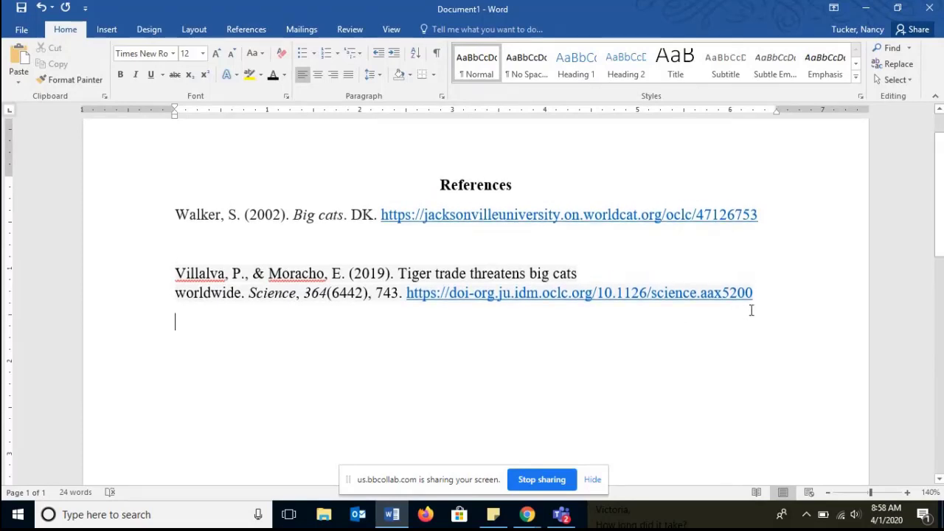
{"action": "left_click_drag", "start_coordinate": [761, 297], "coordinate": [164, 228]}
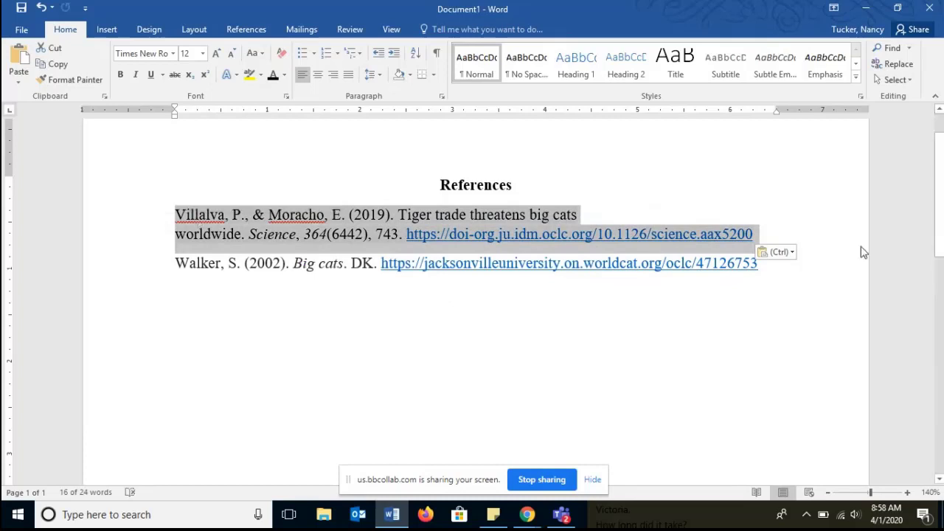
{"action": "left_click", "coordinate": [806, 234]}
{"action": "key", "text": "Return"}
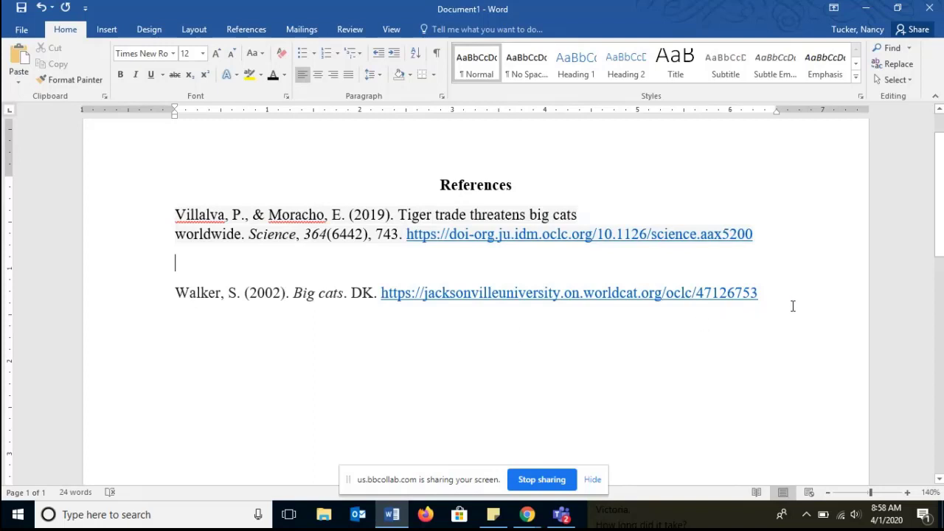
- Add a note line 'CTRL + 2 = double spacing' below the citations
{"action": "left_click_drag", "start_coordinate": [793, 306], "coordinate": [136, 211]}
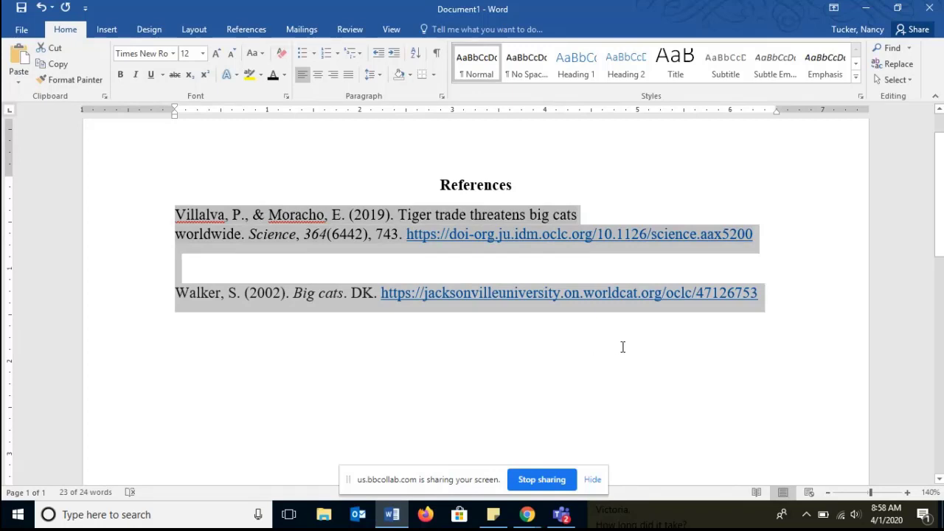
{"action": "left_click", "coordinate": [780, 325]}
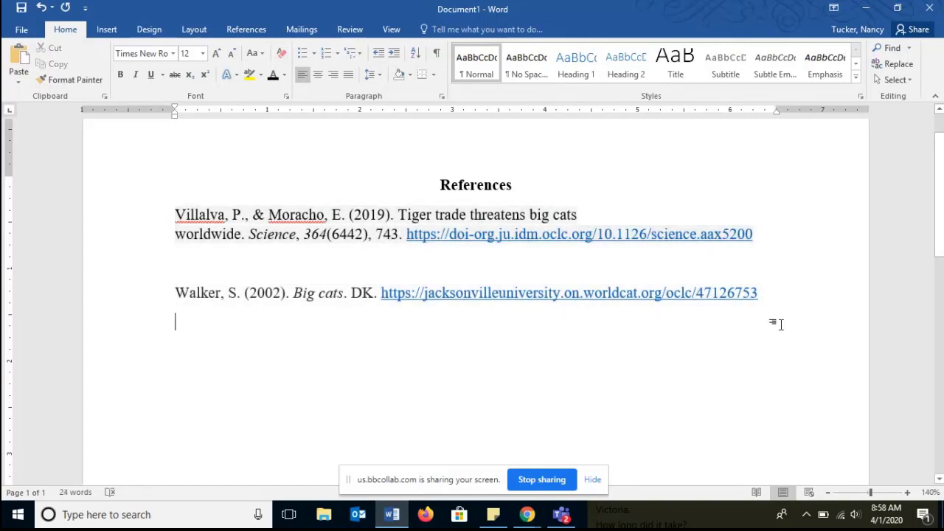
{"action": "key", "text": "Return"}
{"action": "type", "text": "CT"}
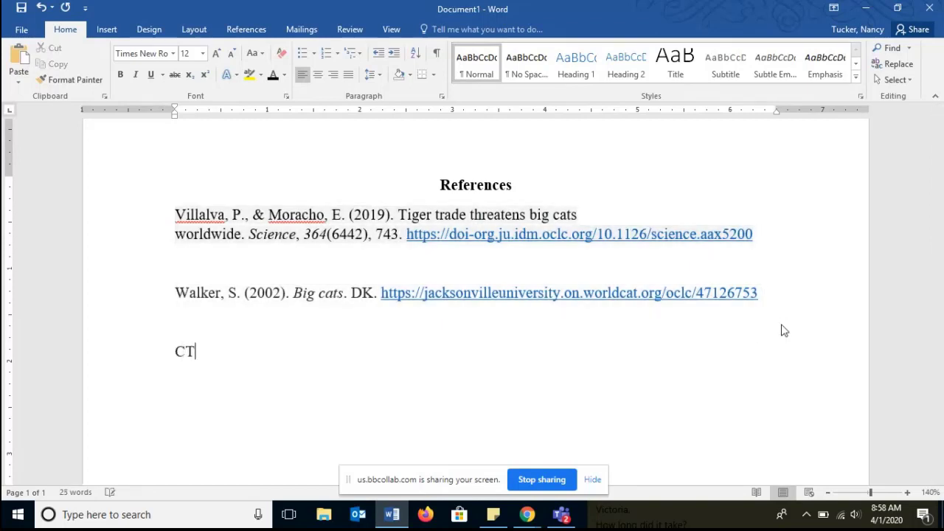
{"action": "type", "text": "L"}
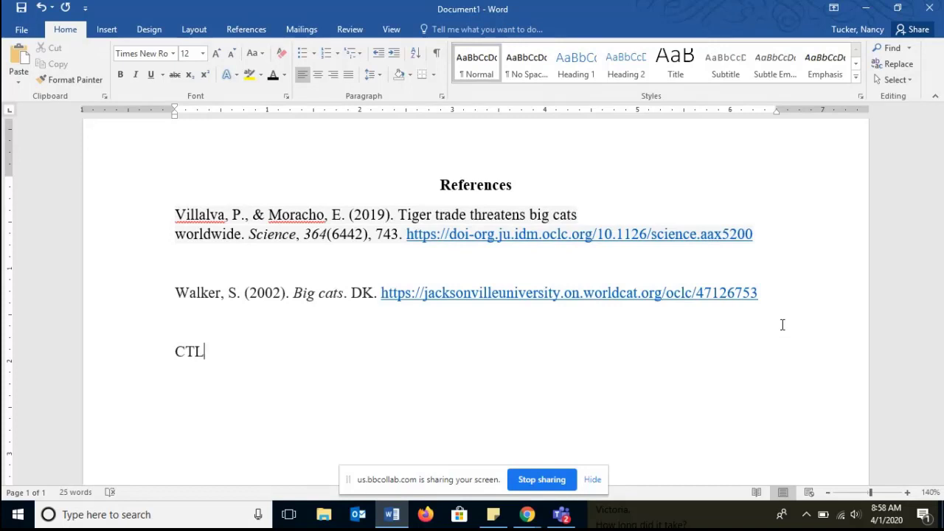
{"action": "key", "text": "BackSpace"}
{"action": "type", "text": "RL + 2 = dou"}
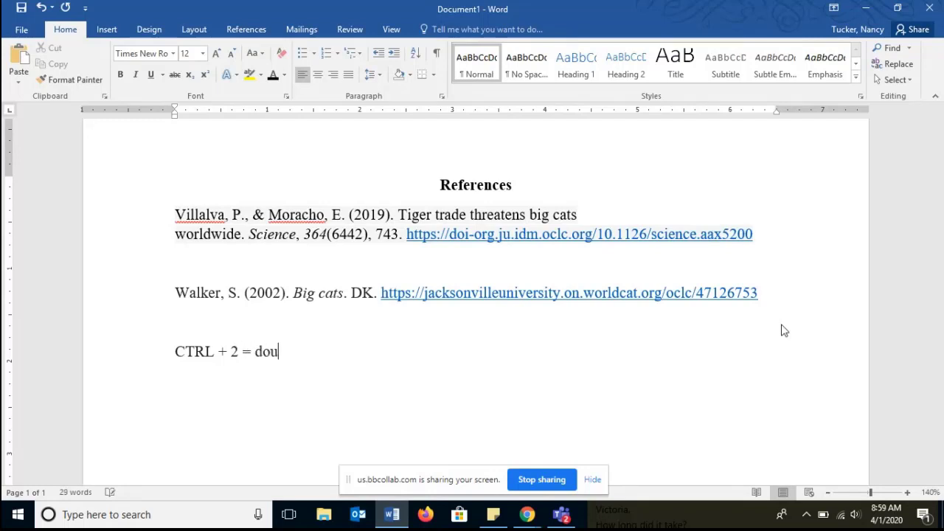
{"action": "type", "text": "ble spacing"}
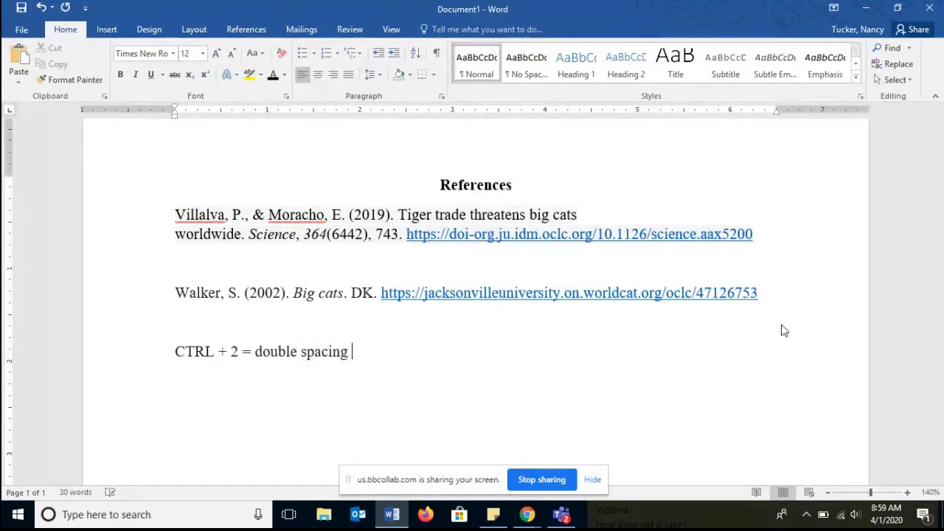
- Double-space both citations and make the shortcut note bold
{"action": "left_click_drag", "start_coordinate": [766, 293], "coordinate": [162, 222]}
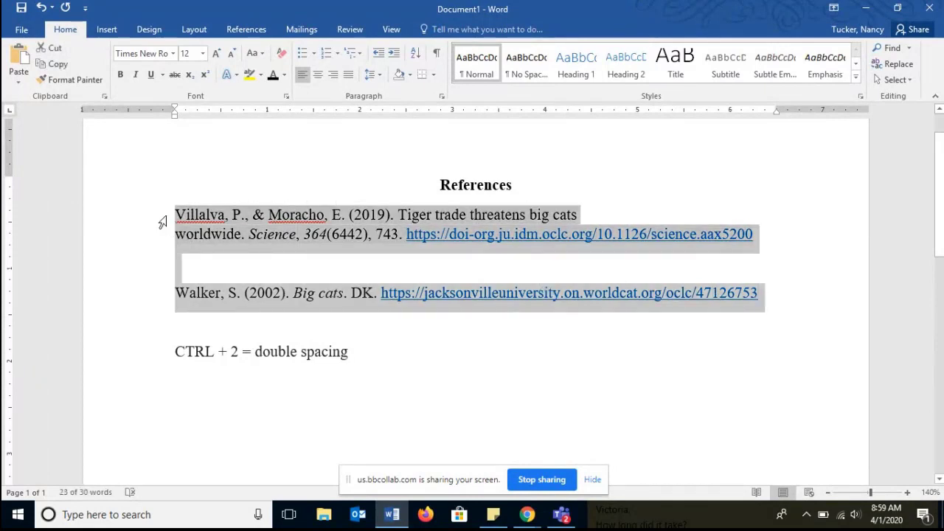
{"action": "key", "text": "ctrl+2"}
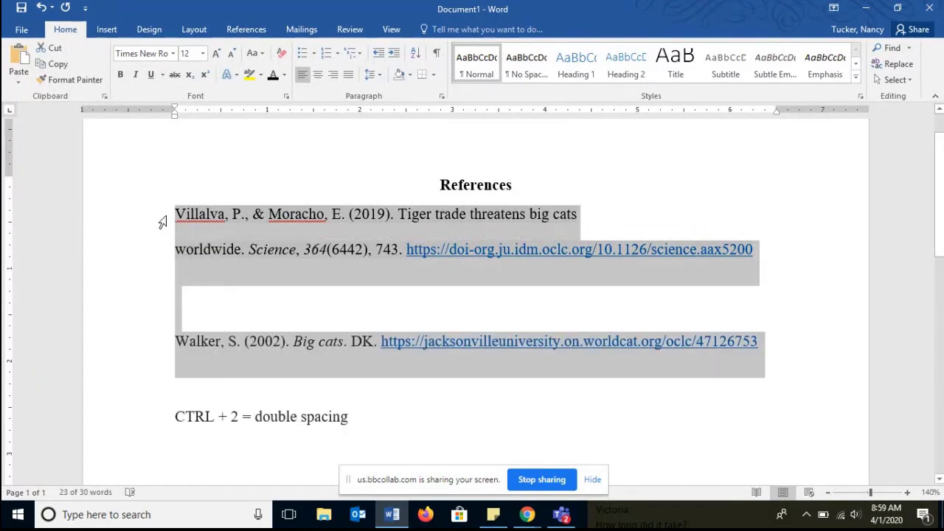
{"action": "left_click_drag", "start_coordinate": [377, 415], "coordinate": [175, 422]}
{"action": "key", "text": "ctrl+b"}
{"action": "left_click", "coordinate": [213, 428]}
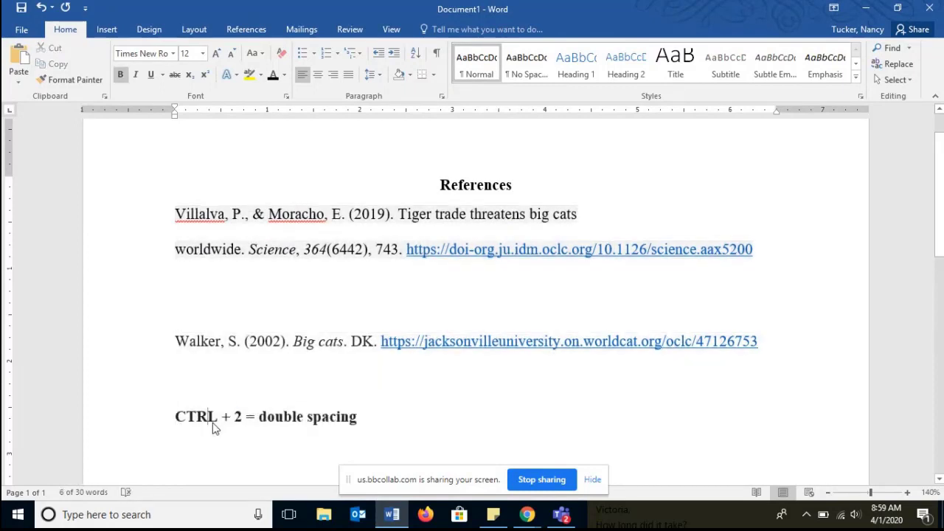
- Copy 'CTRL +' from the note onto a new line below it
{"action": "left_click_drag", "start_coordinate": [233, 420], "coordinate": [169, 419]}
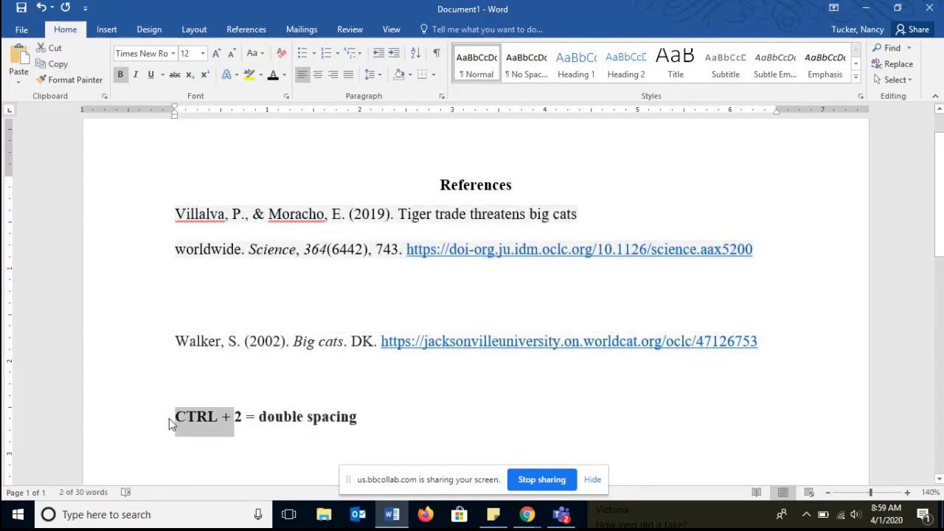
{"action": "key", "text": "ctrl+c"}
{"action": "left_click", "coordinate": [196, 442]}
{"action": "key", "text": "ctrl+v"}
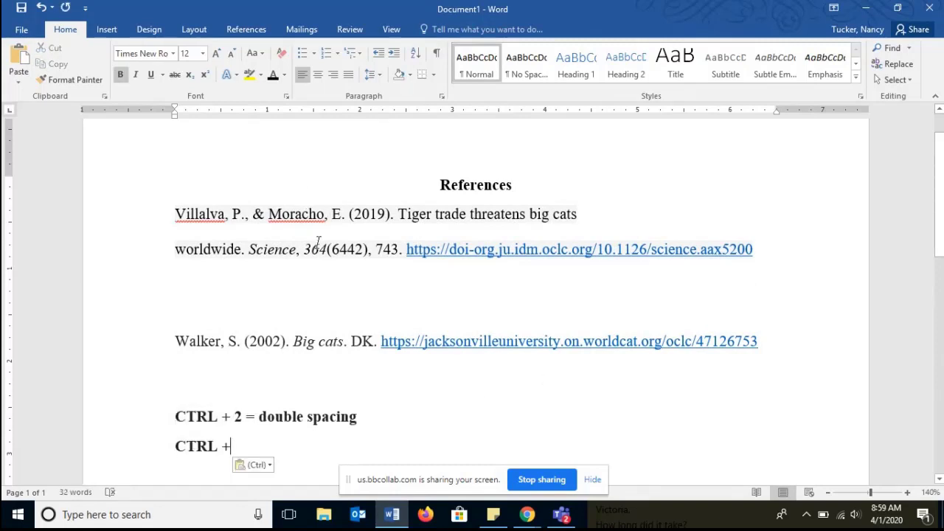
- Delete the extra blank line between the Villalva and Walker citations
{"action": "left_click_drag", "start_coordinate": [177, 214], "coordinate": [243, 251]}
{"action": "left_click", "coordinate": [228, 303]}
{"action": "key", "text": "Delete"}
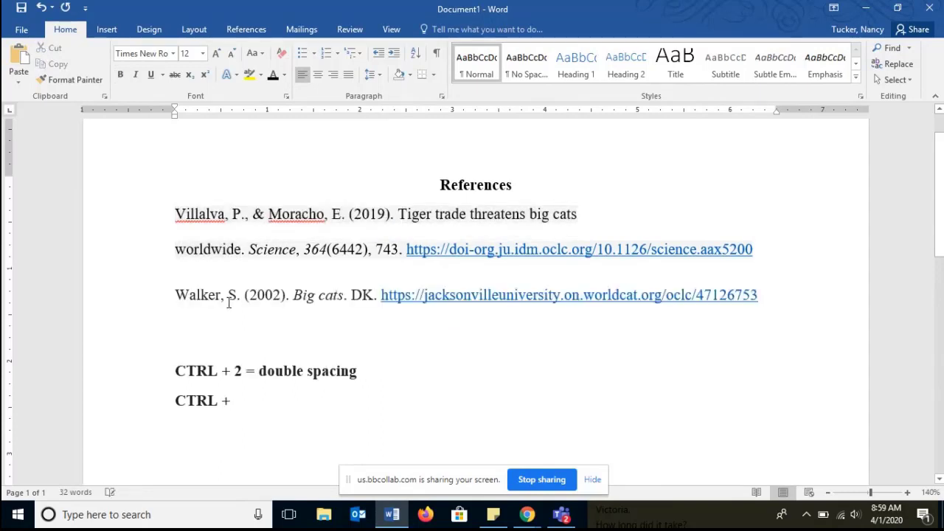
- Complete the second shortcut note line as 'CTRL + T = hanging indent'
{"action": "left_click_drag", "start_coordinate": [177, 214], "coordinate": [400, 251]}
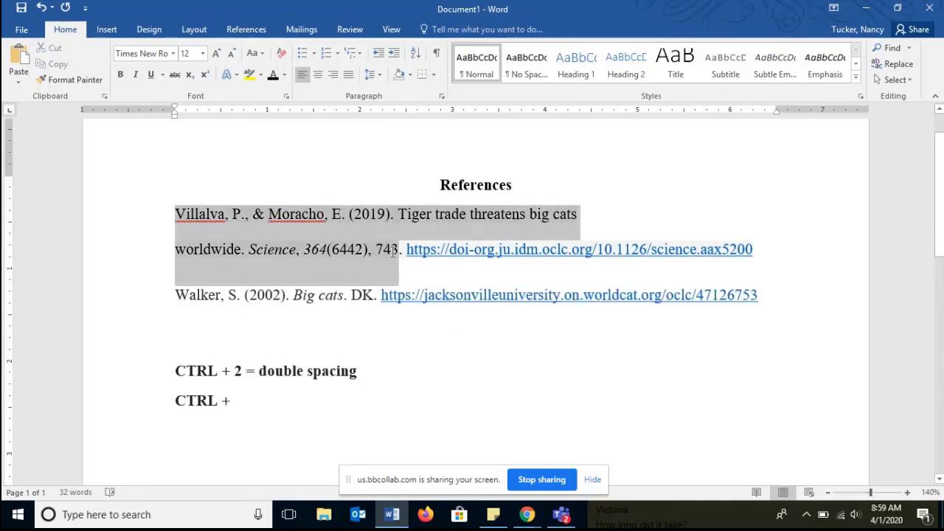
{"action": "left_click", "coordinate": [279, 411]}
{"action": "type", "text": "T"}
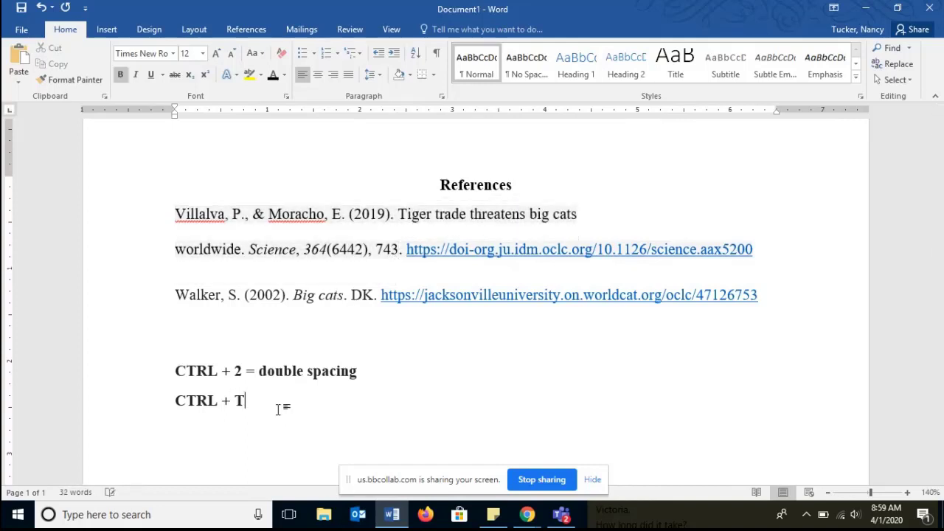
{"action": "type", "text": " = hanging indent"}
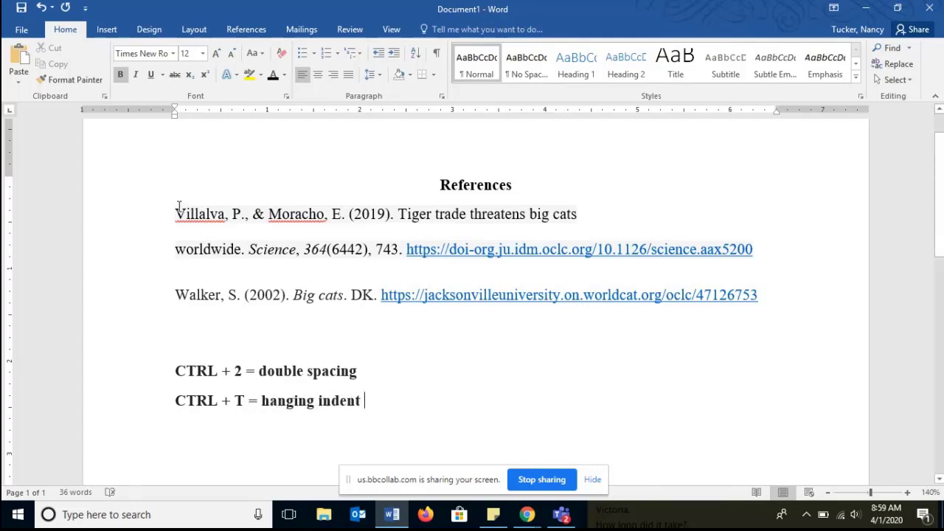
- Apply a hanging indent to the Villalva journal article citation
{"action": "left_click_drag", "start_coordinate": [177, 209], "coordinate": [315, 256]}
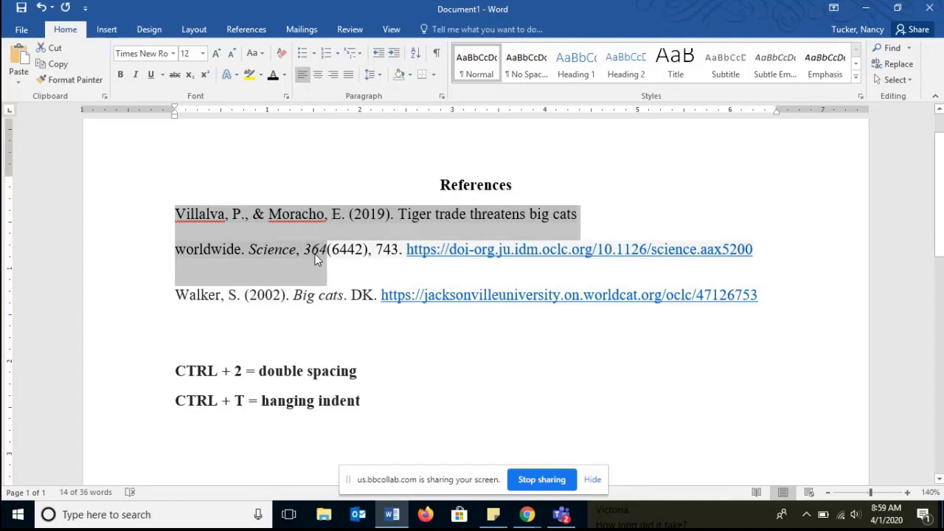
{"action": "key", "text": "ctrl+t"}
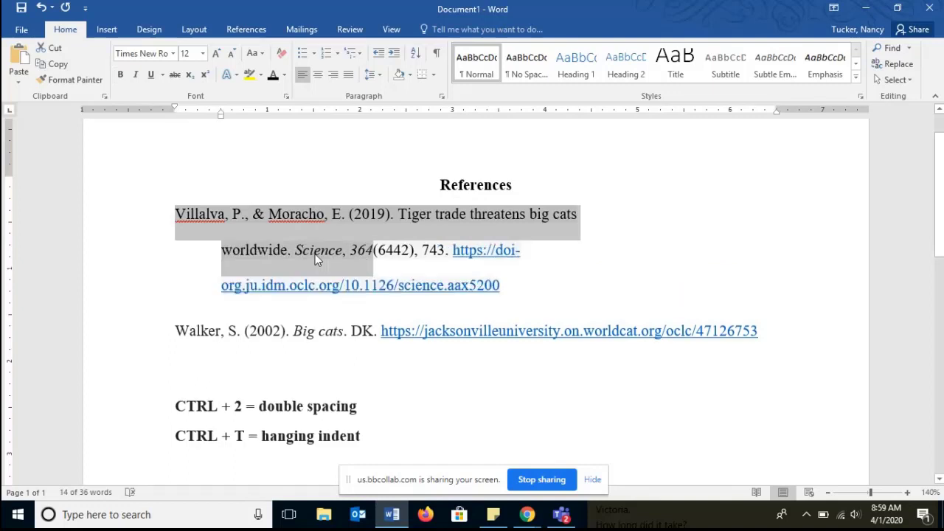
{"action": "left_click", "coordinate": [541, 286]}
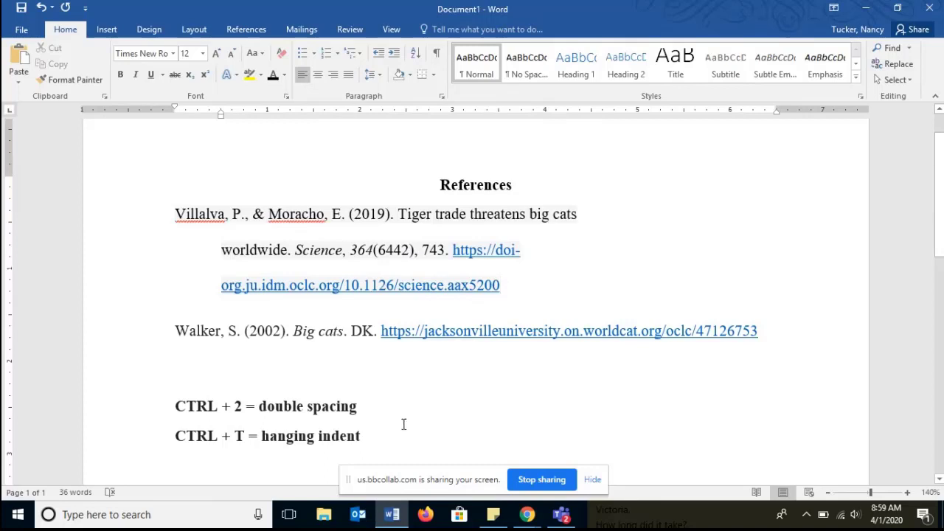
- Delete both shortcut note lines below the citations
{"action": "left_click_drag", "start_coordinate": [379, 428], "coordinate": [202, 406]}
{"action": "key", "text": "BackSpace"}
{"action": "key", "text": "BackSpace"}
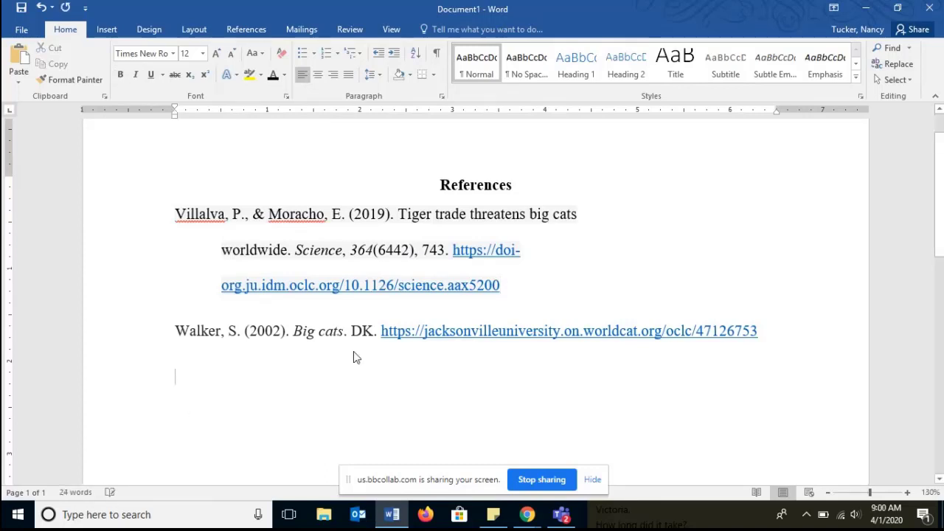
- Insert a line break before the Villalva DOI link so it starts on its own line
{"action": "scroll", "coordinate": [354, 354], "scroll_direction": "down", "scroll_amount": 4}
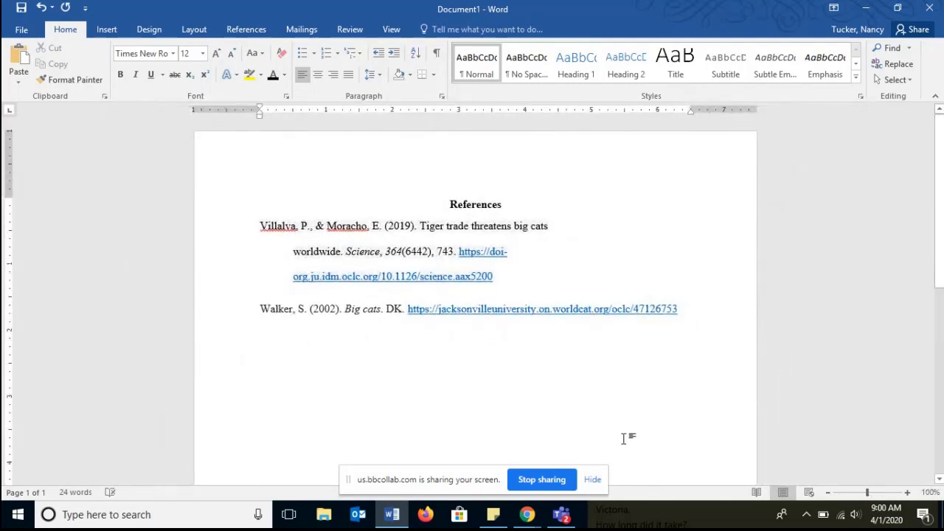
{"action": "left_click", "coordinate": [458, 251]}
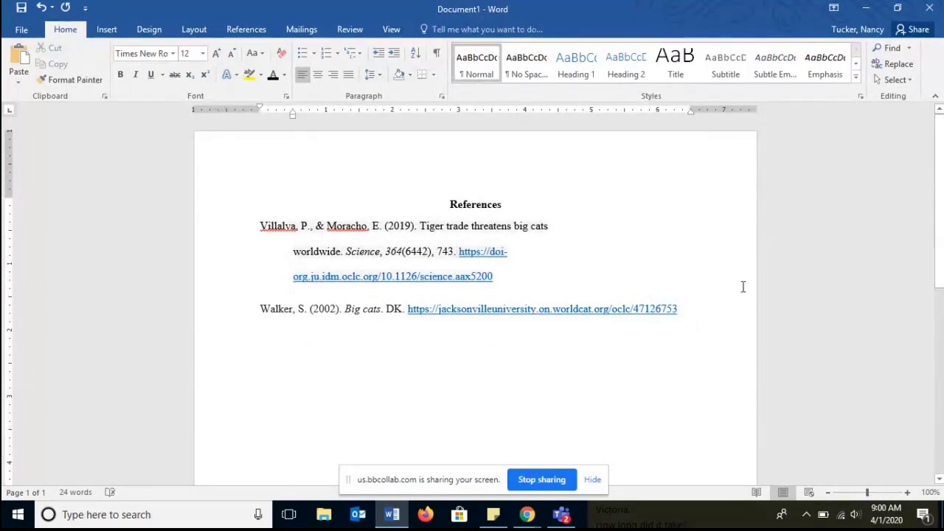
{"action": "key", "text": "shift+Return"}
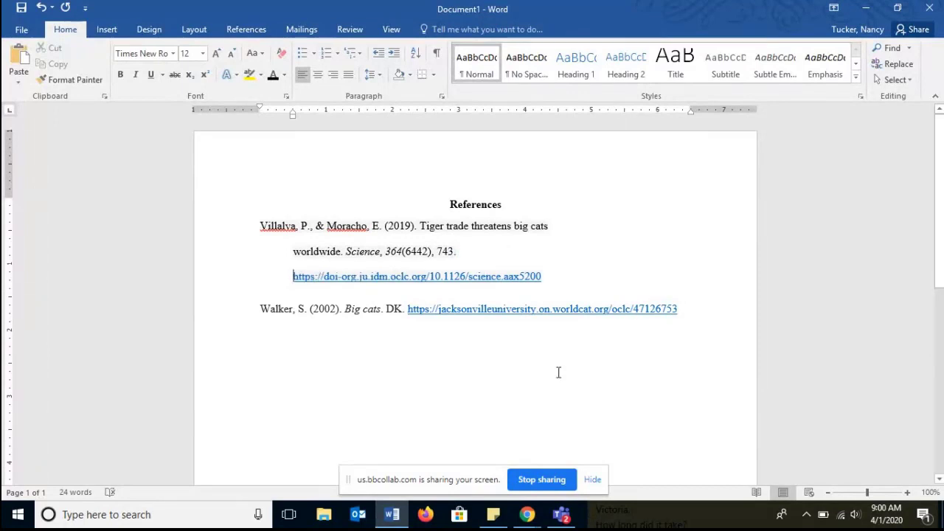
- Write the in-text citation (Villalva & Moracho, 2019) on a blank line below the references, reusing the authors' names
{"action": "left_click", "coordinate": [264, 340]}
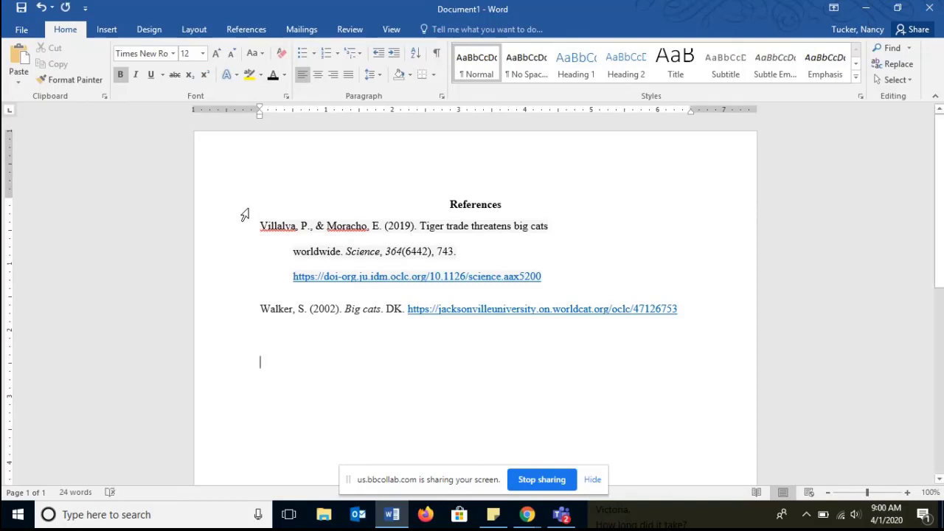
{"action": "double_click", "coordinate": [279, 226]}
{"action": "key", "text": "ctrl+c"}
{"action": "left_click", "coordinate": [291, 360]}
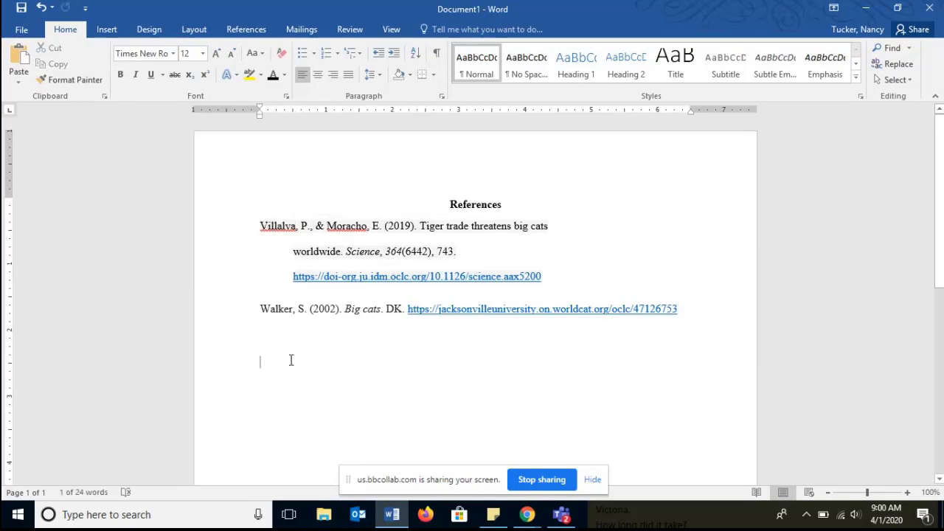
{"action": "type", "text": "ϕ"}
{"action": "key", "text": "ctrl+v"}
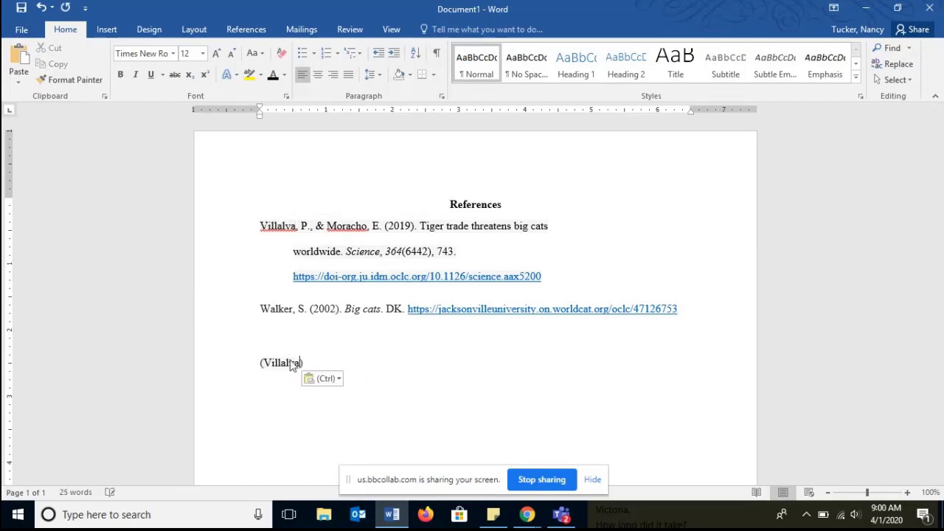
{"action": "type", "text": "&"}
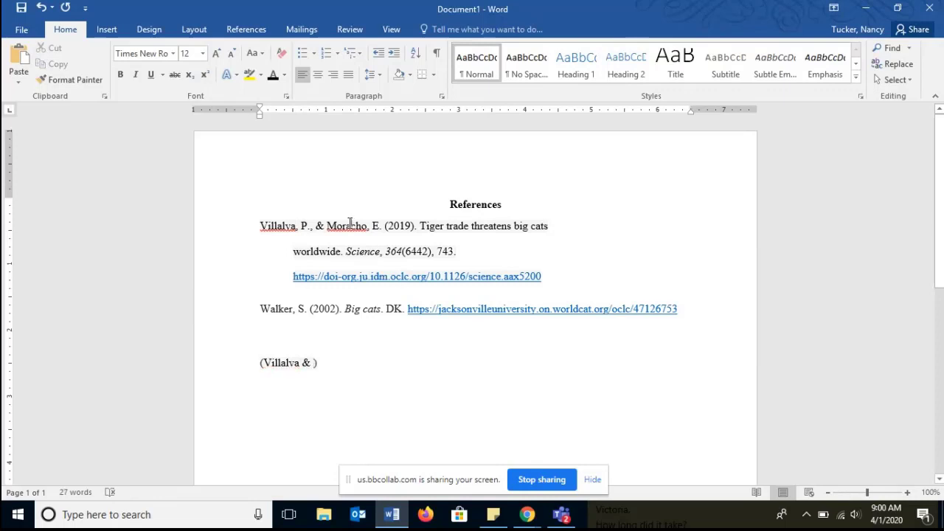
{"action": "double_click", "coordinate": [350, 226]}
{"action": "type", "text": "Moracho"}
{"action": "triple_click", "coordinate": [315, 365]}
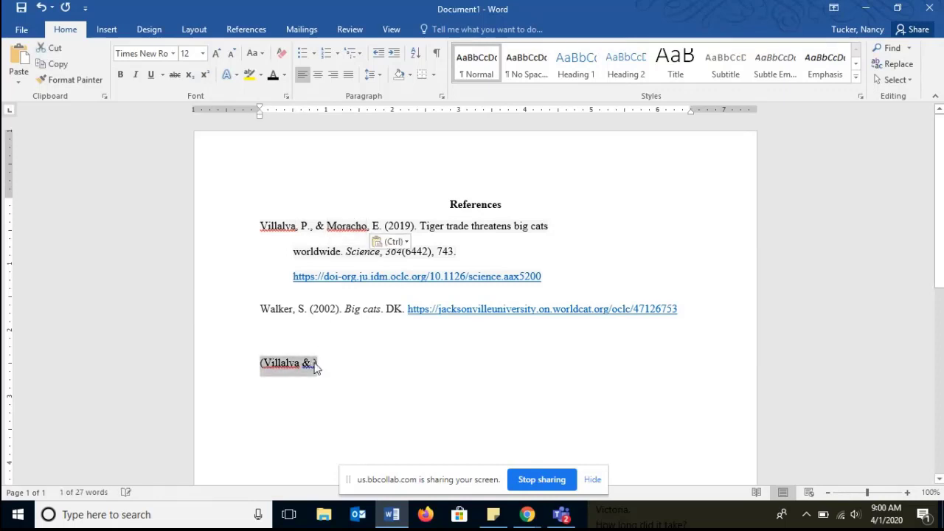
{"action": "left_click", "coordinate": [315, 365]}
{"action": "type", "text": "Moracho"}
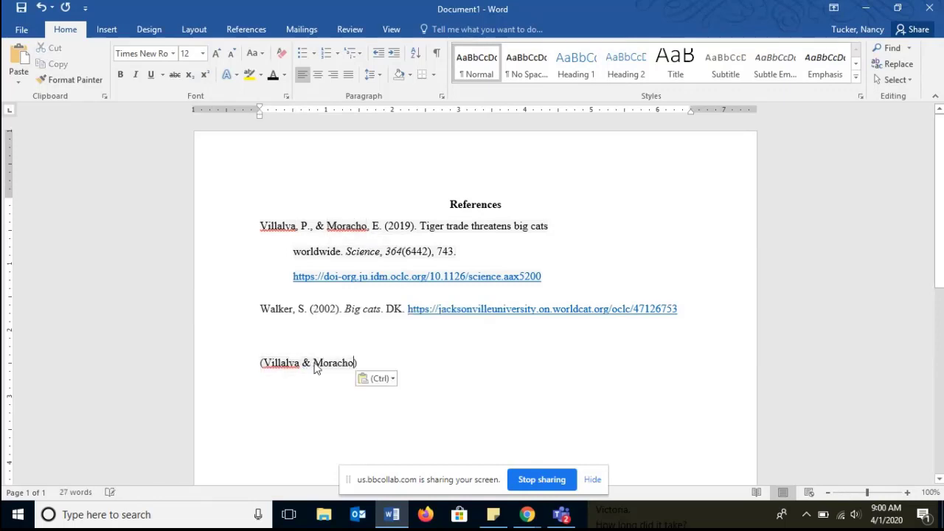
{"action": "type", "text": ", 2019"}
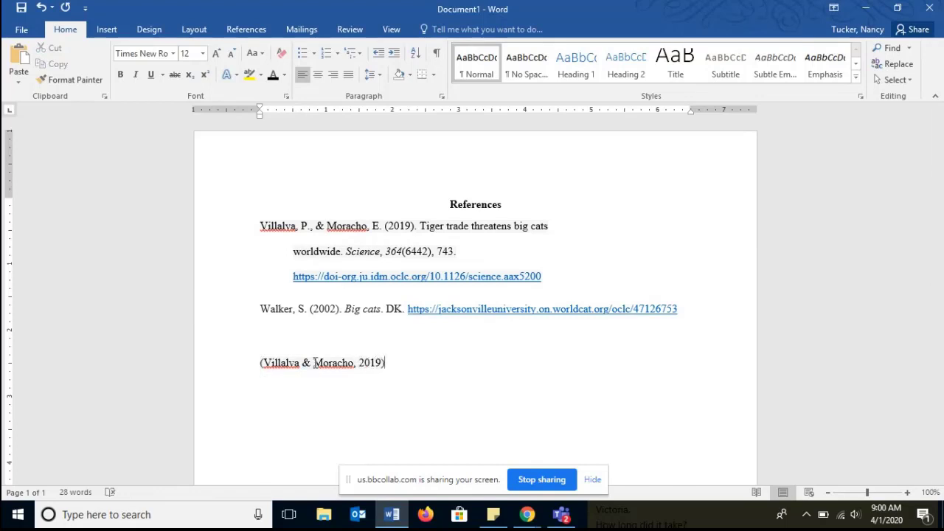
- Add the page number 743 to the Villalva in-text citation
{"action": "key", "text": "Return"}
{"action": "left_click", "coordinate": [381, 362]}
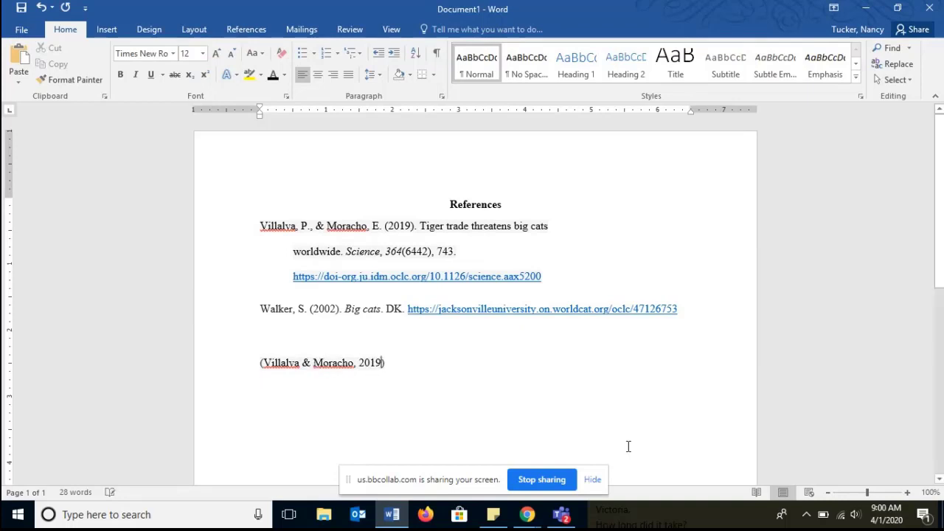
{"action": "type", "text": ", "}
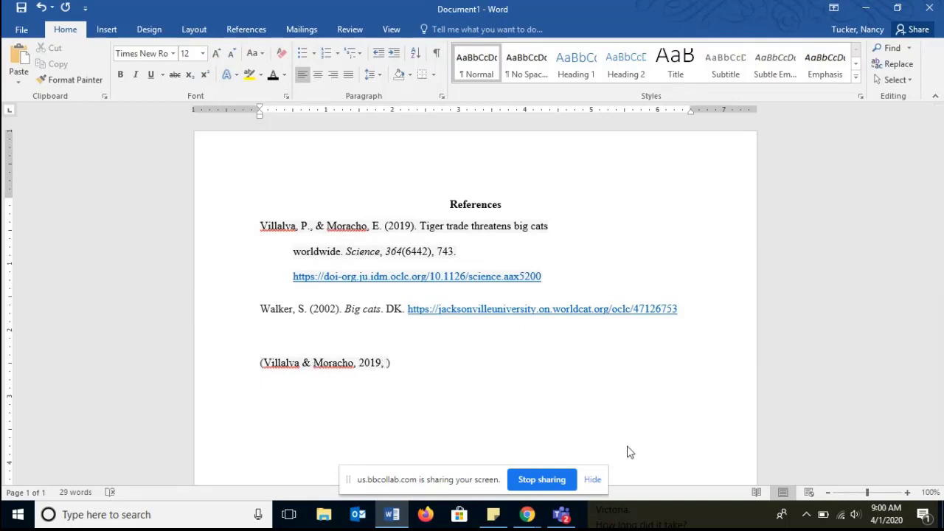
{"action": "type", "text": "743"}
- Duplicate the Villalva in-text citation on the next line and remove the page number from the copy
{"action": "left_click_drag", "start_coordinate": [394, 367], "coordinate": [257, 376]}
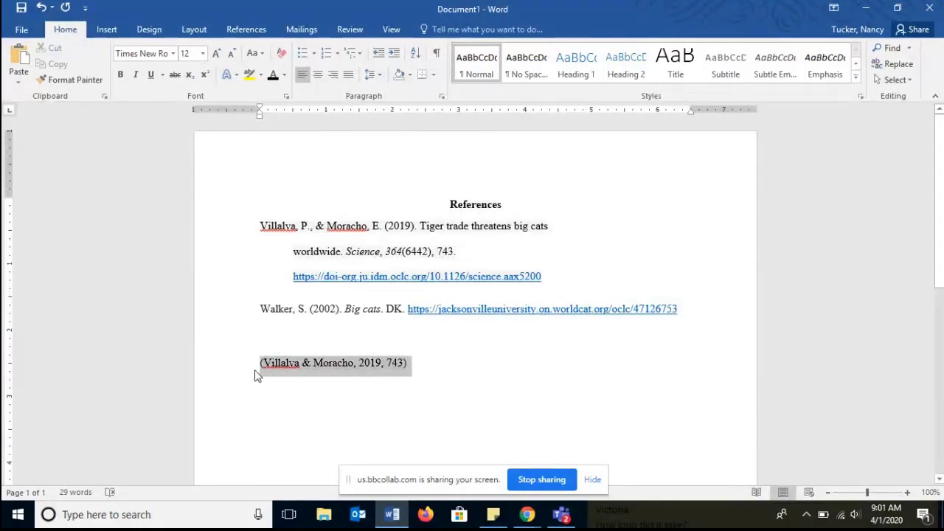
{"action": "key", "text": "ctrl+c"}
{"action": "left_click", "coordinate": [287, 382]}
{"action": "key", "text": "ctrl+v"}
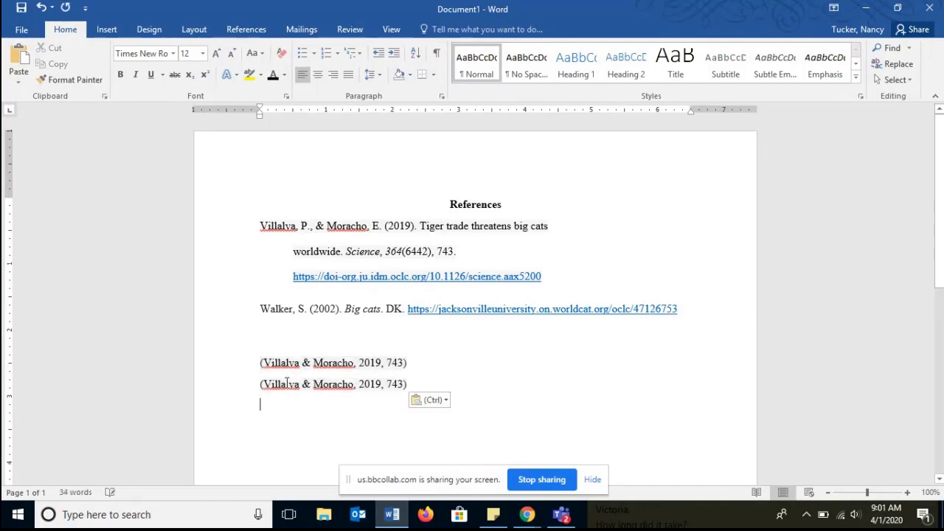
{"action": "double_click", "coordinate": [394, 384]}
{"action": "key", "text": "BackSpace"}
{"action": "key", "text": "BackSpace"}
{"action": "key", "text": "BackSpace"}
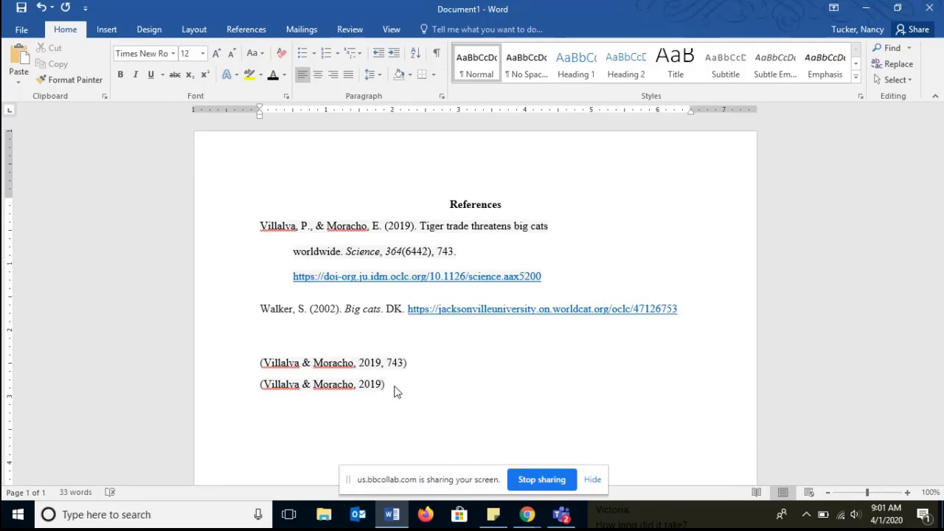
- Write the in-text citation (Walker, 2002) on the next line, reusing the author name from the reference
{"action": "type", "text": "()"}
{"action": "double_click", "coordinate": [279, 308]}
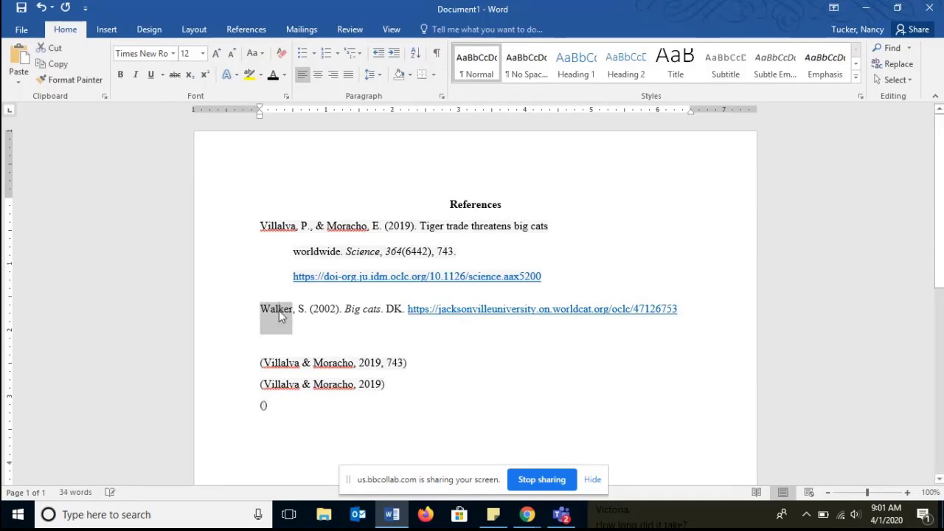
{"action": "key", "text": "ctrl+v"}
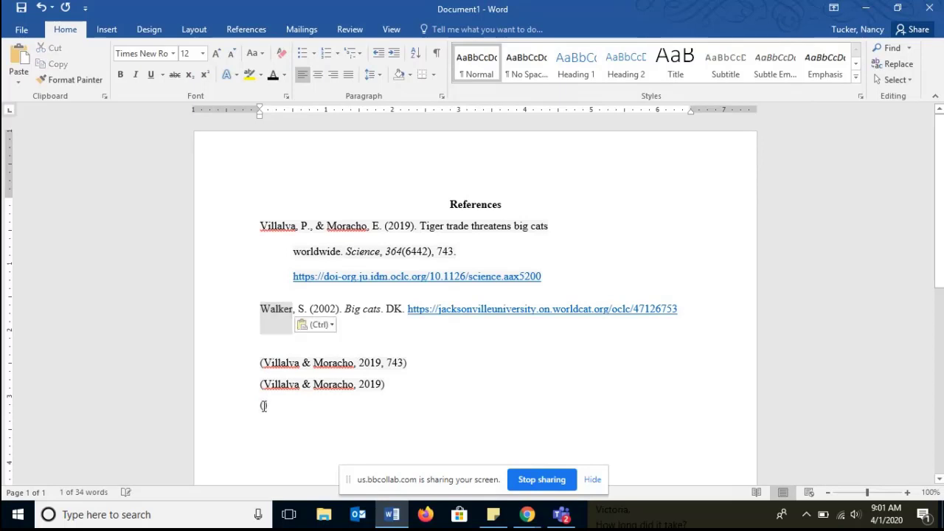
{"action": "key", "text": "ctrl+v"}
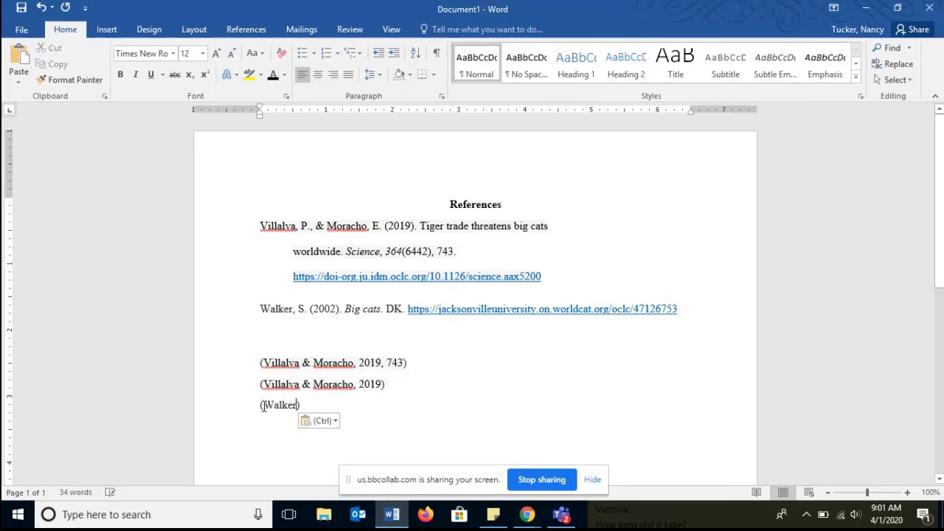
{"action": "type", "text": ", 2002"}
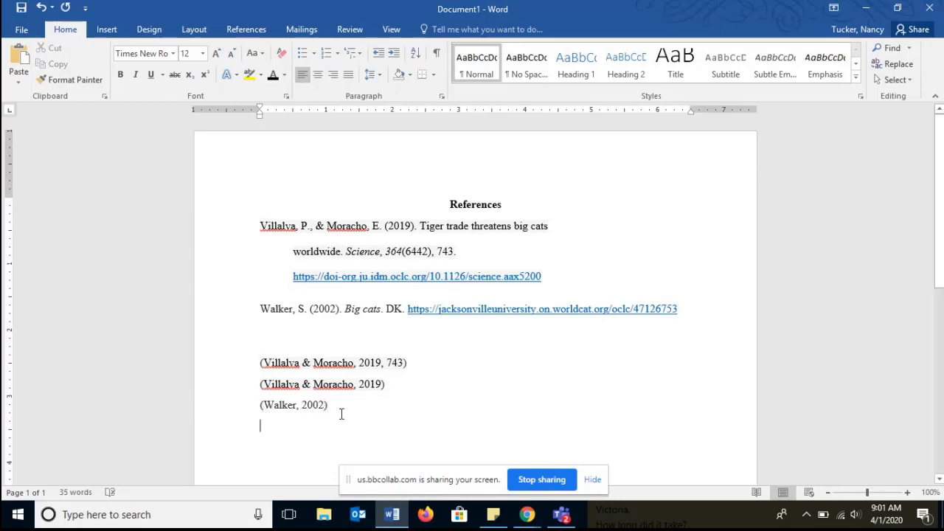
- Duplicate the Walker in-text citation below and add page number 5 to the copy
{"action": "left_click_drag", "start_coordinate": [339, 412], "coordinate": [254, 405]}
{"action": "key", "text": "ctrl+c"}
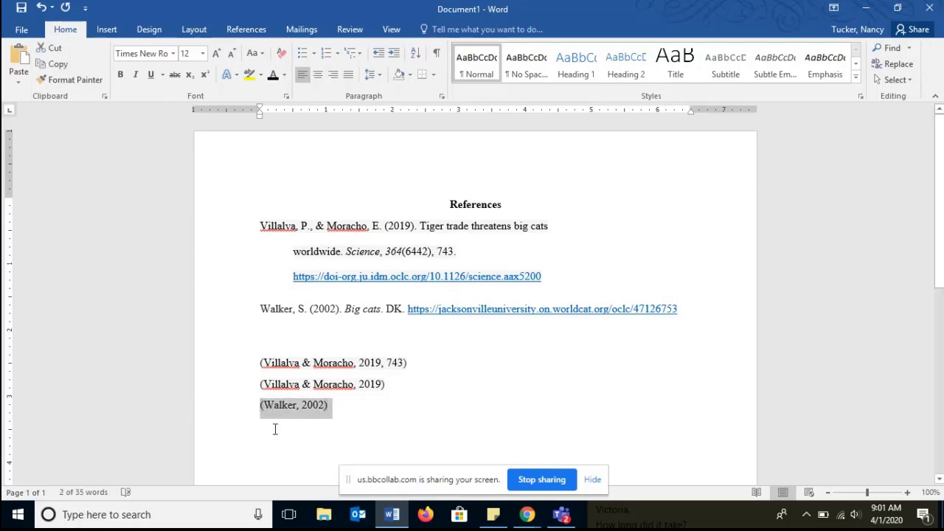
{"action": "left_click", "coordinate": [273, 428]}
{"action": "key", "text": "ctrl+v"}
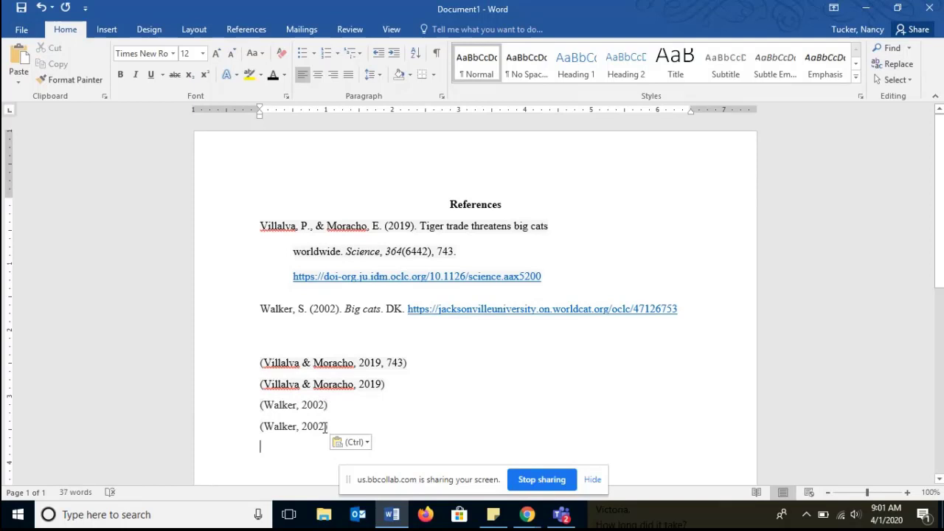
{"action": "left_click", "coordinate": [327, 427]}
{"action": "type", "text": ", "}
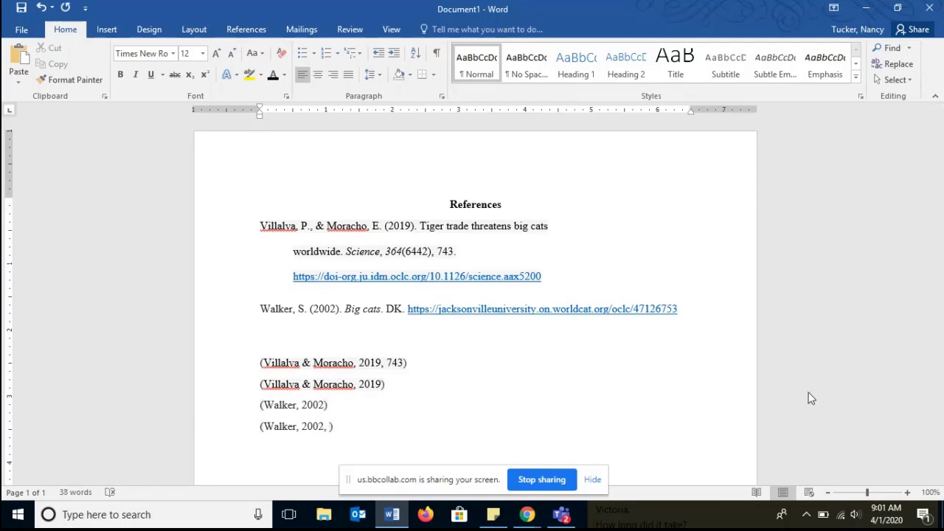
{"action": "type", "text": "5"}
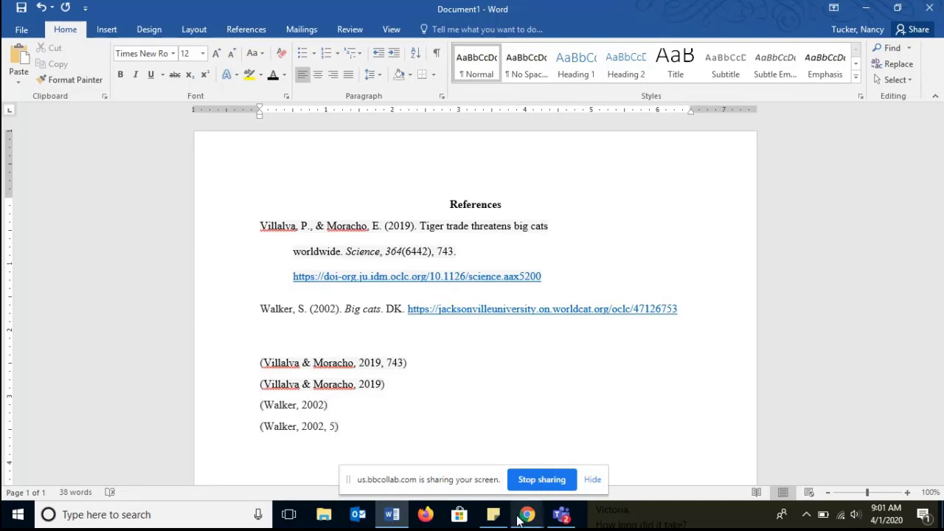
- Switch to the browser and open the APA Guide's In-text Citations page, reading through the author examples
{"action": "mouse_move", "coordinate": [519, 521]}
{"action": "left_click", "coordinate": [476, 462]}
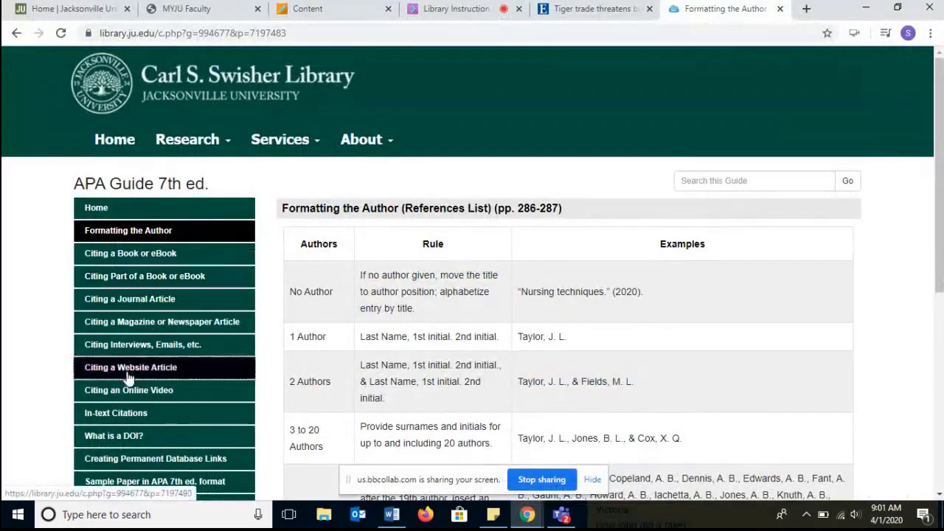
{"action": "left_click", "coordinate": [126, 415]}
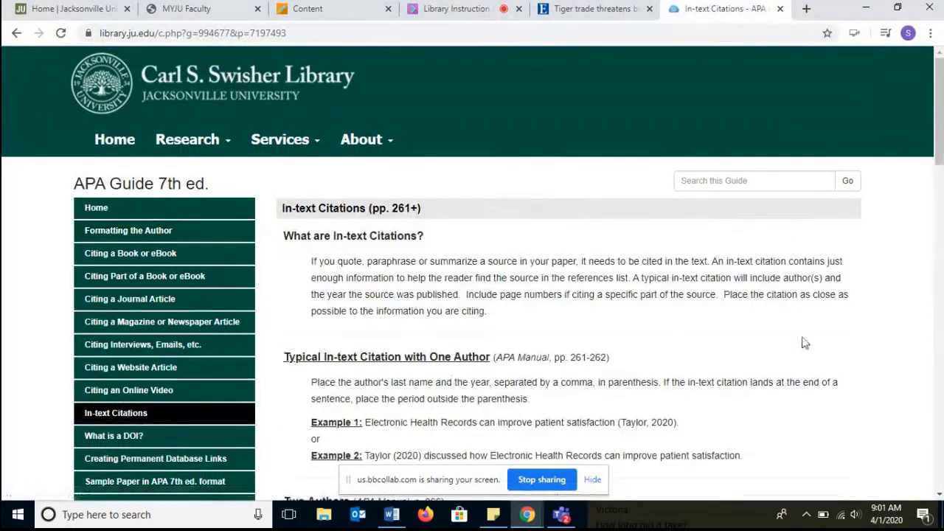
{"action": "scroll", "coordinate": [941, 111], "scroll_direction": "down", "scroll_amount": 2}
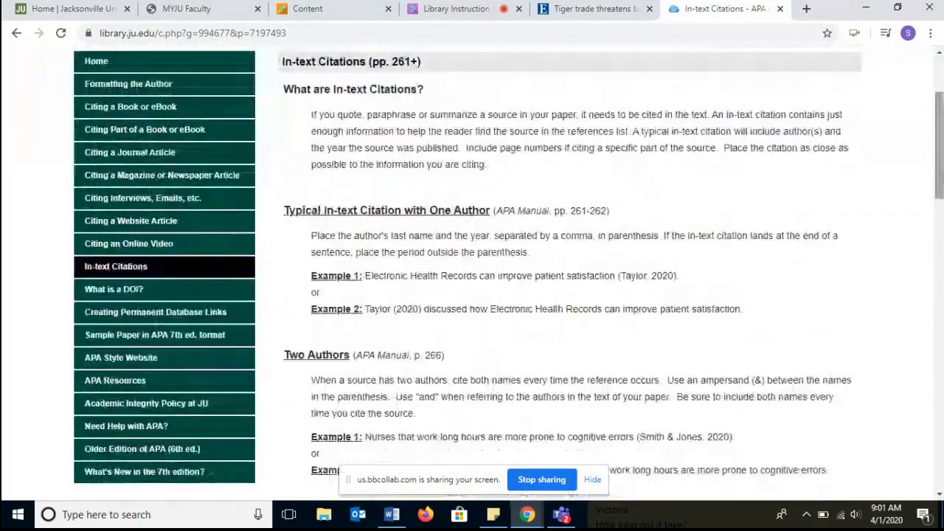
{"action": "scroll", "coordinate": [940, 148], "scroll_direction": "down", "scroll_amount": 2}
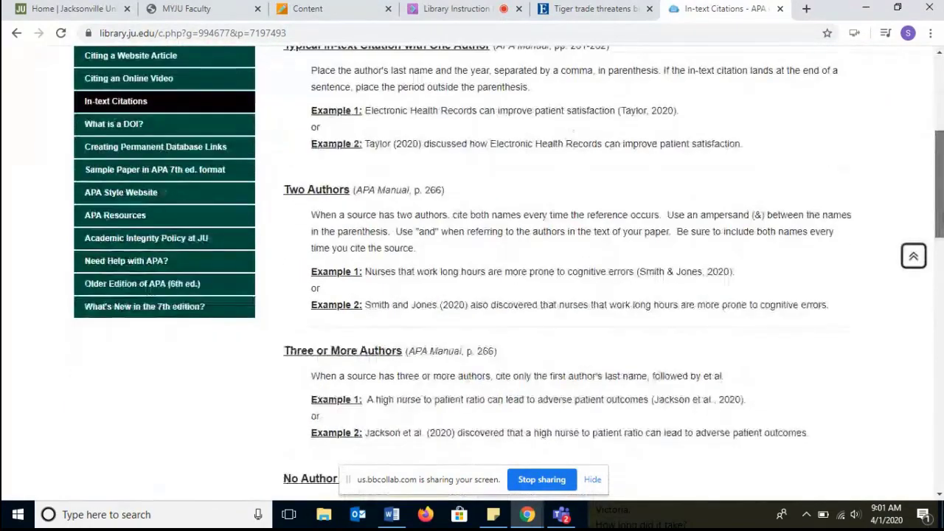
{"action": "scroll", "coordinate": [509, 271], "scroll_direction": "down", "scroll_amount": 2}
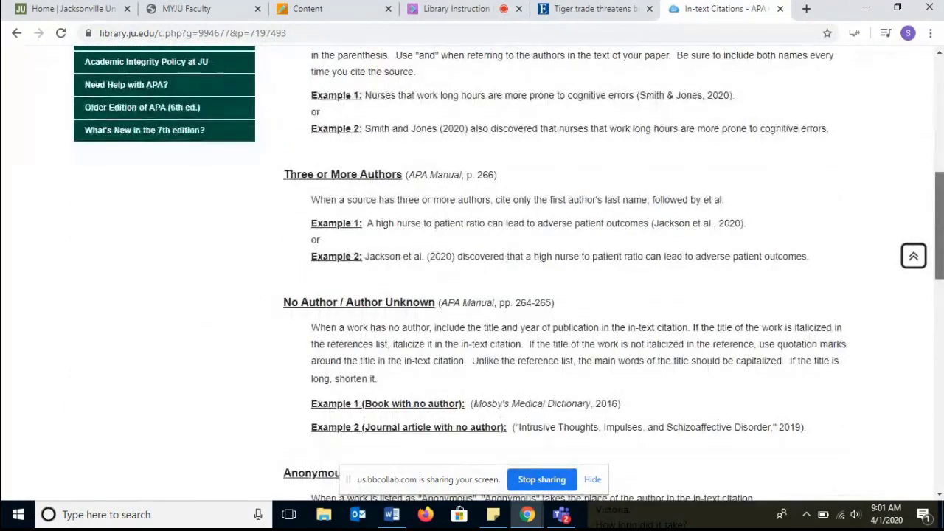
- Scroll the APA Guide's In-text Citations page to the parenthetical examples table and examine its page-number formats
{"action": "scroll", "coordinate": [509, 273], "scroll_direction": "up", "scroll_amount": 8}
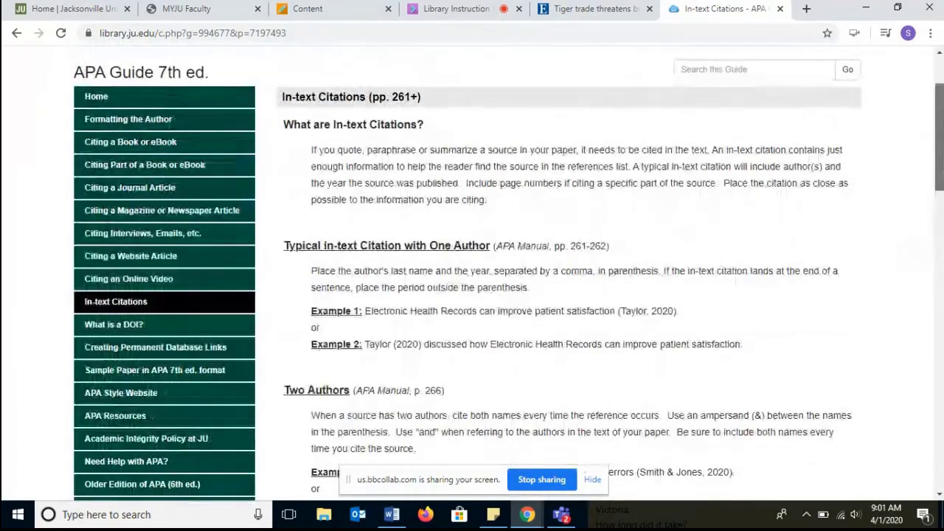
{"action": "scroll", "coordinate": [509, 273], "scroll_direction": "down", "scroll_amount": 2}
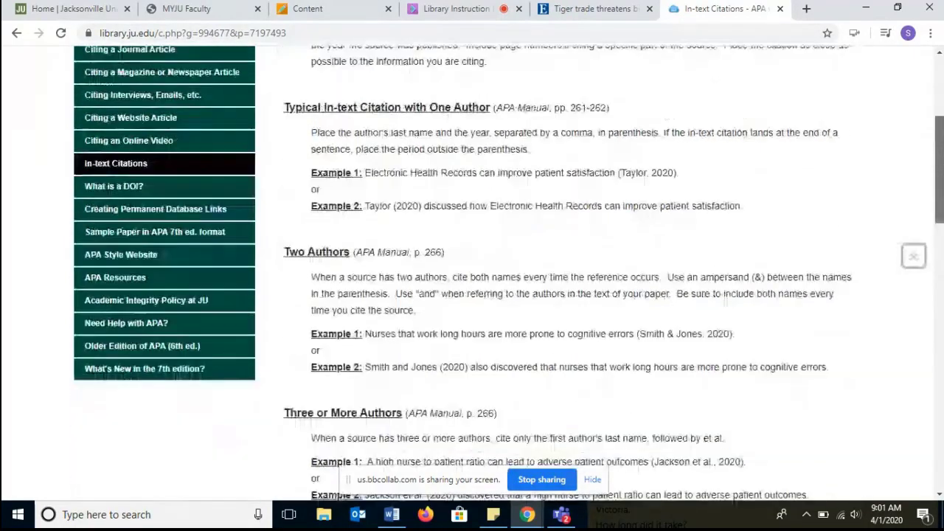
{"action": "scroll", "coordinate": [817, 270], "scroll_direction": "down", "scroll_amount": 10}
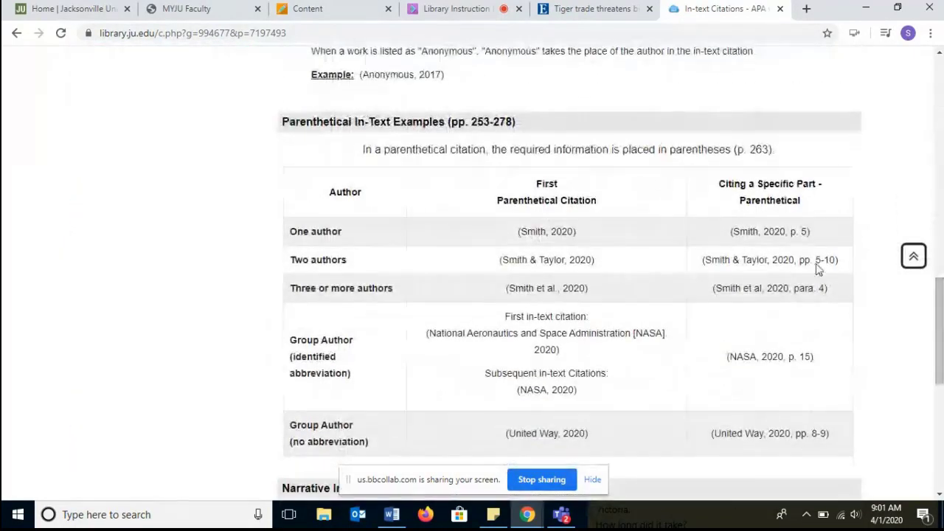
{"action": "double_click", "coordinate": [793, 233]}
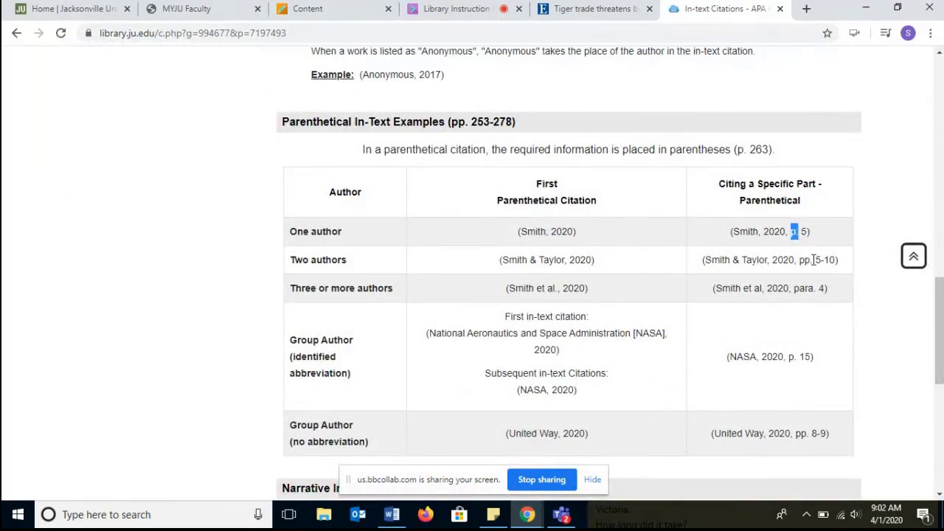
{"action": "left_click_drag", "start_coordinate": [814, 260], "coordinate": [802, 262]}
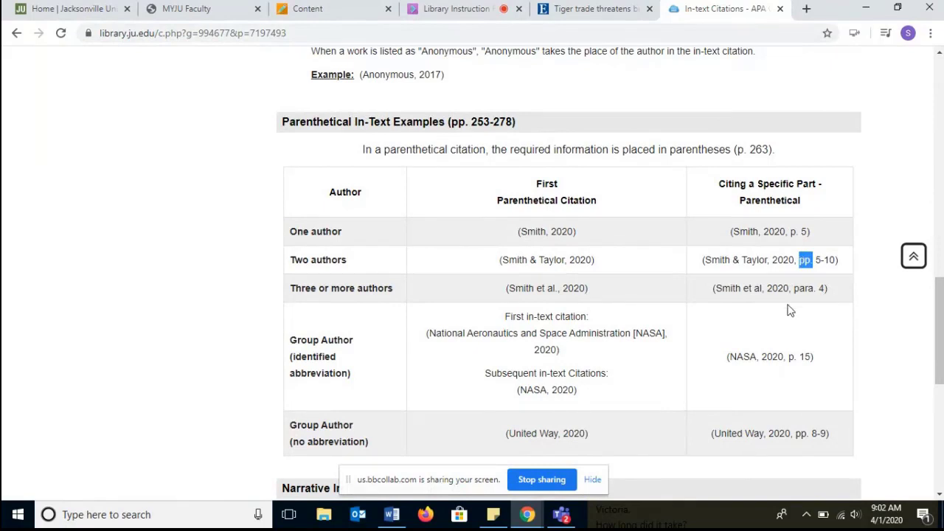
- Switch back to Word and add "p." before the page number in the second Walker citation
{"action": "left_click", "coordinate": [403, 516]}
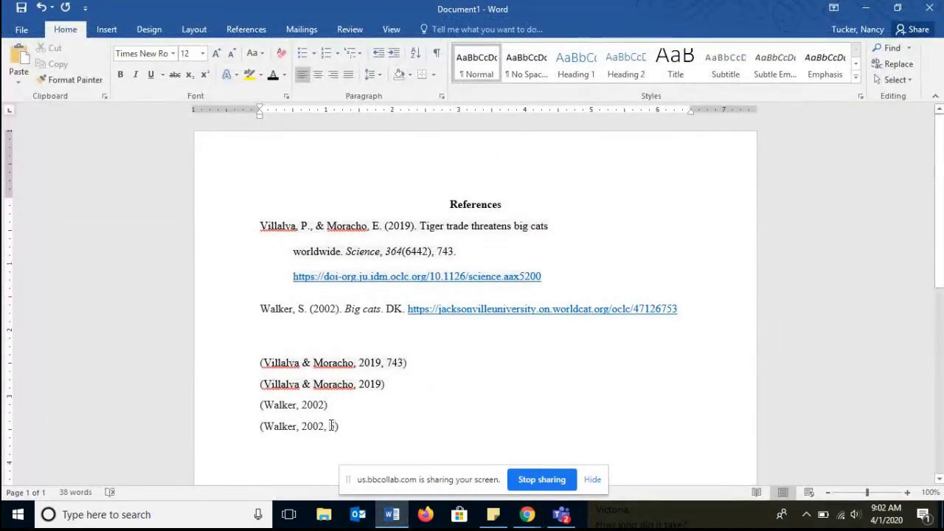
{"action": "left_click", "coordinate": [330, 427]}
{"action": "type", "text": "p."}
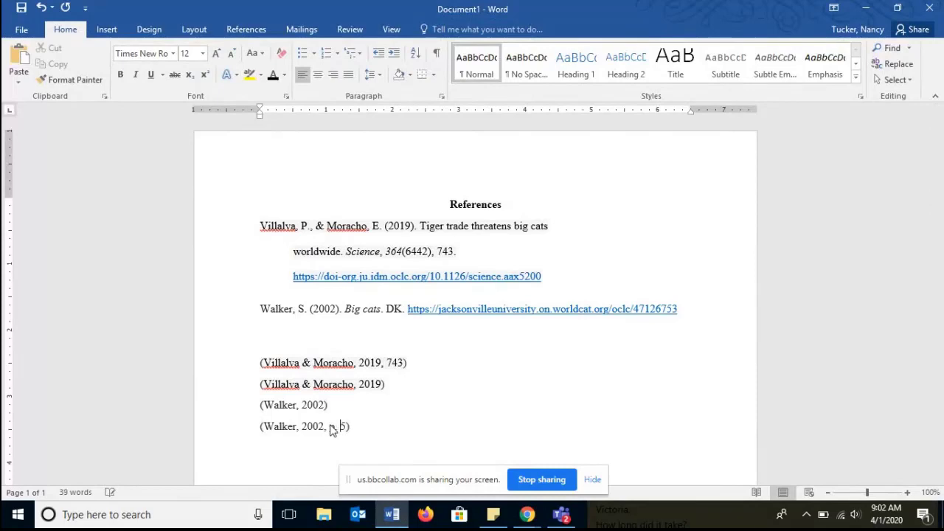
- Change the first Villalva citation's page reference to pp. 743-745
{"action": "left_click", "coordinate": [387, 362]}
{"action": "type", "text": "p."}
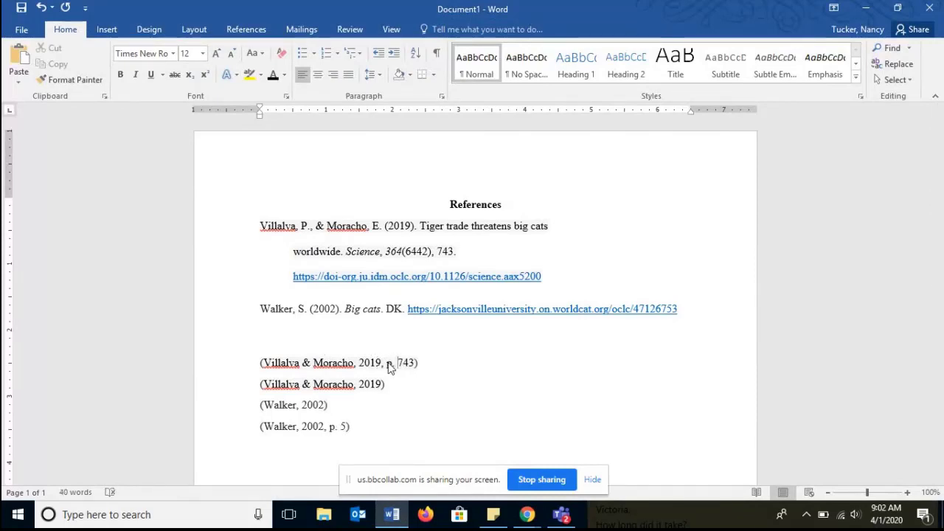
{"action": "key", "text": "BackSpace"}
{"action": "key", "text": "BackSpace"}
{"action": "type", "text": "p."}
{"action": "key", "text": "Right"}
{"action": "key", "text": "Right"}
{"action": "key", "text": "Right"}
{"action": "type", "text": "-"}
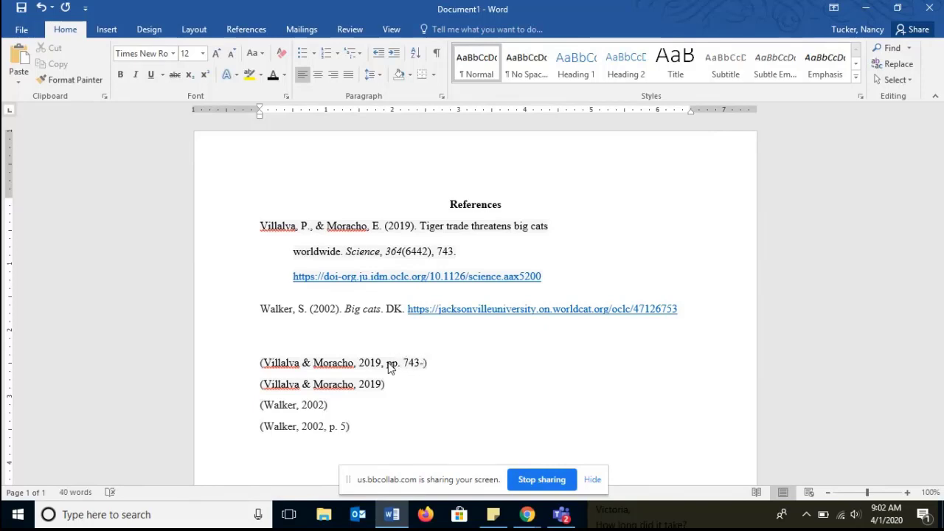
{"action": "type", "text": "745"}
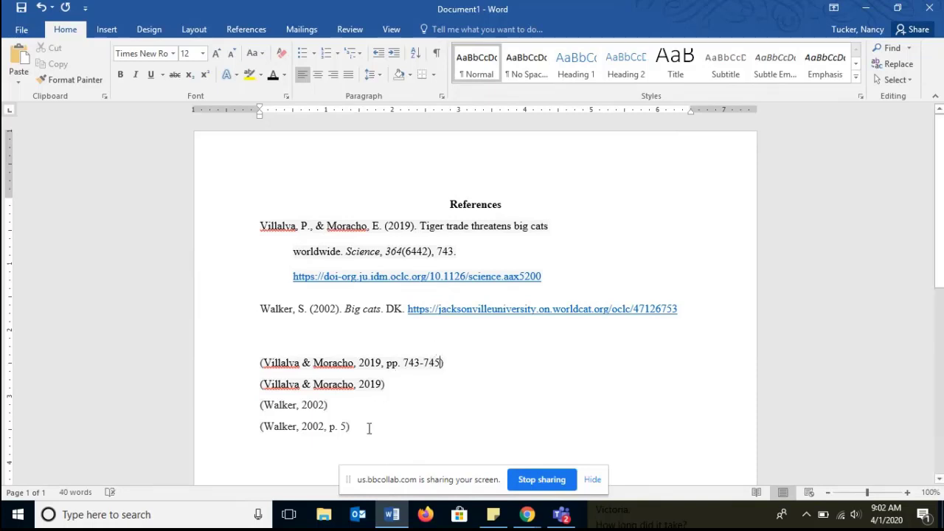
- Insert a bold heading "In text examples" on a new line above the in-text citations
{"action": "left_click", "coordinate": [304, 342]}
{"action": "key", "text": "Return"}
{"action": "type", "text": "In"}
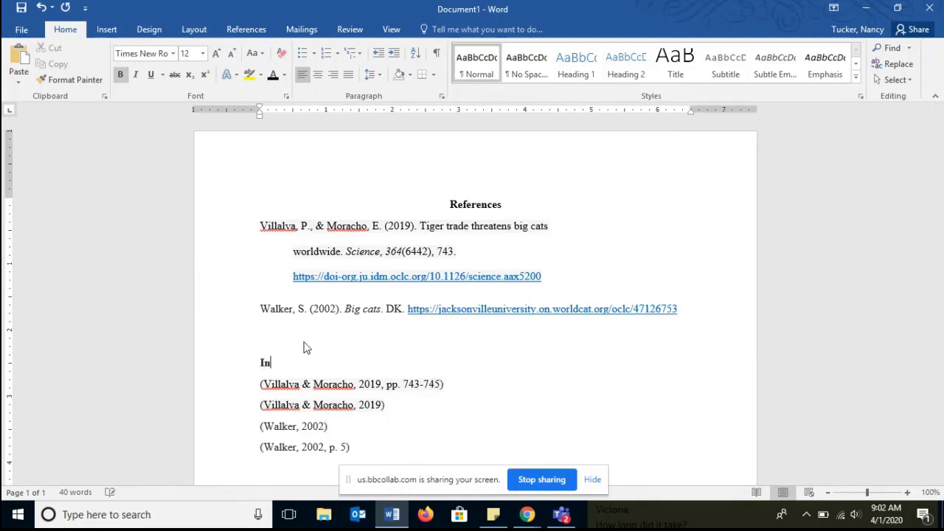
{"action": "type", "text": " text eamples"}
{"action": "key", "text": "BackSpace"}
{"action": "key", "text": "BackSpace"}
{"action": "key", "text": "BackSpace"}
{"action": "key", "text": "BackSpace"}
{"action": "key", "text": "BackSpace"}
{"action": "type", "text": "xamples"}
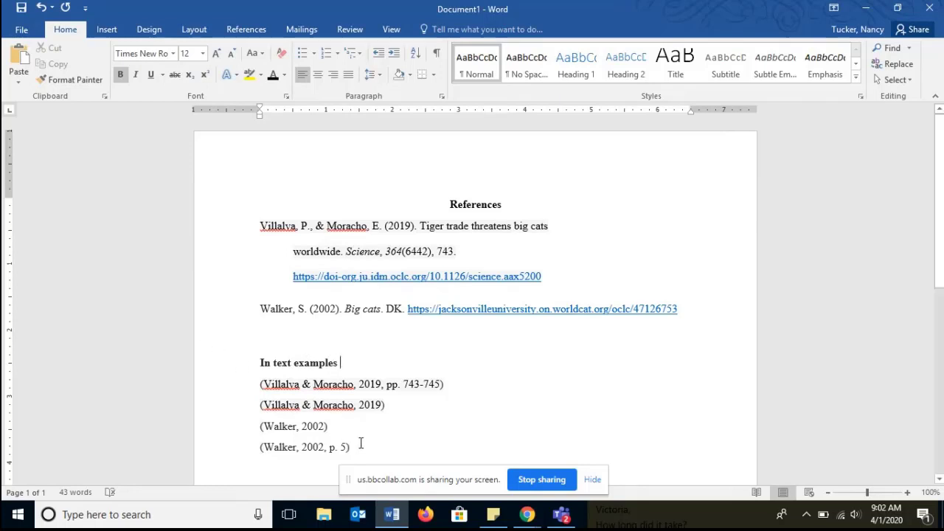
- Select the In text examples heading and all in-text citations below it and delete them
{"action": "left_click_drag", "start_coordinate": [360, 447], "coordinate": [258, 373]}
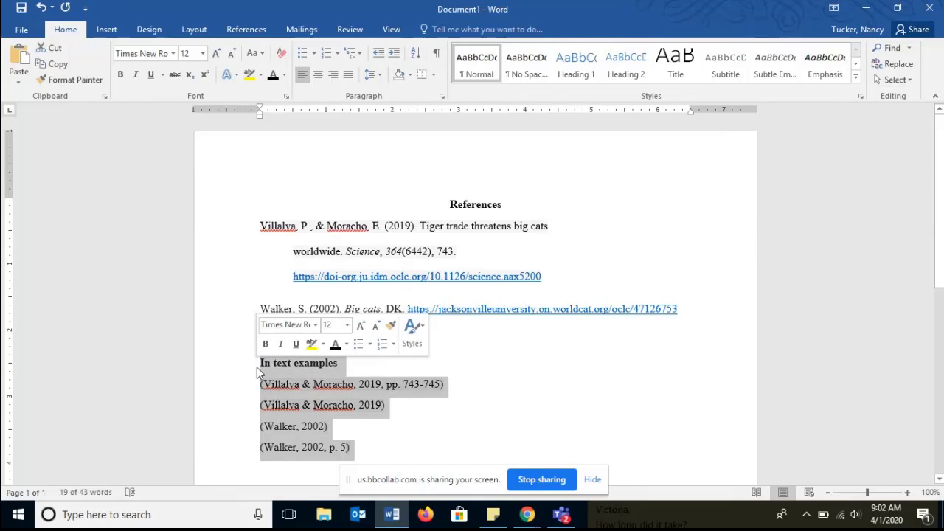
{"action": "left_click", "coordinate": [441, 385]}
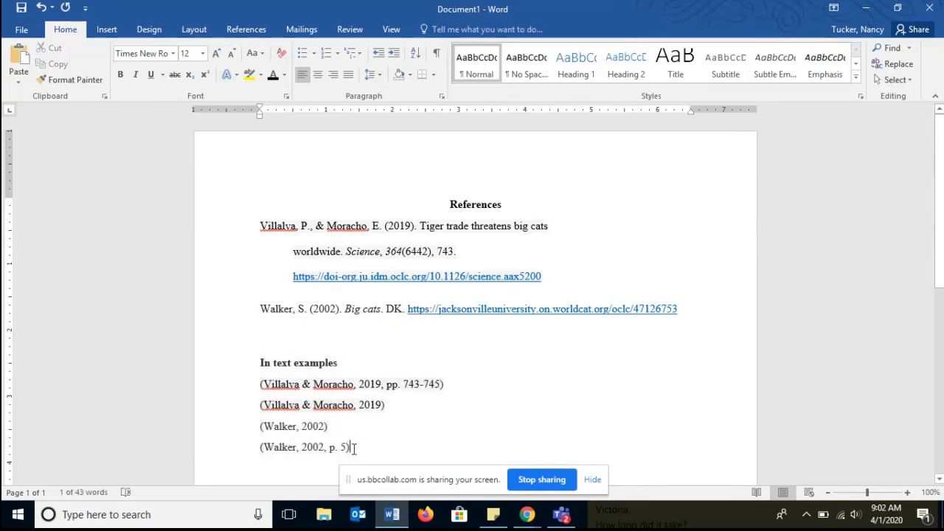
{"action": "left_click_drag", "start_coordinate": [350, 447], "coordinate": [262, 368]}
{"action": "key", "text": "Delete"}
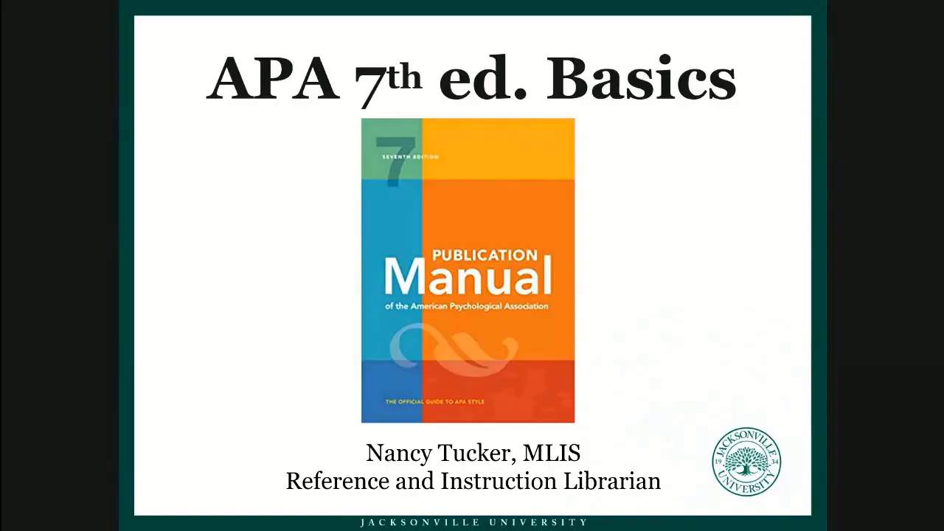